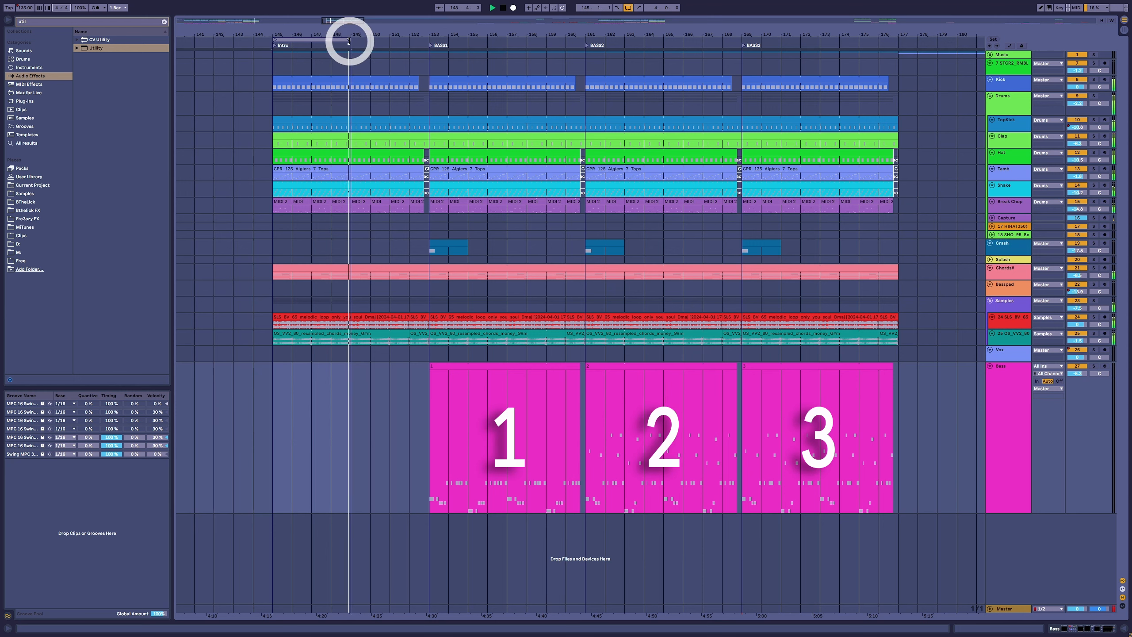
- Play the arrangement from the intro through the BASS1, BASS2 and BASS3 sections, comparing the three bass clips
left_click_drag(349, 40, 430, 40)
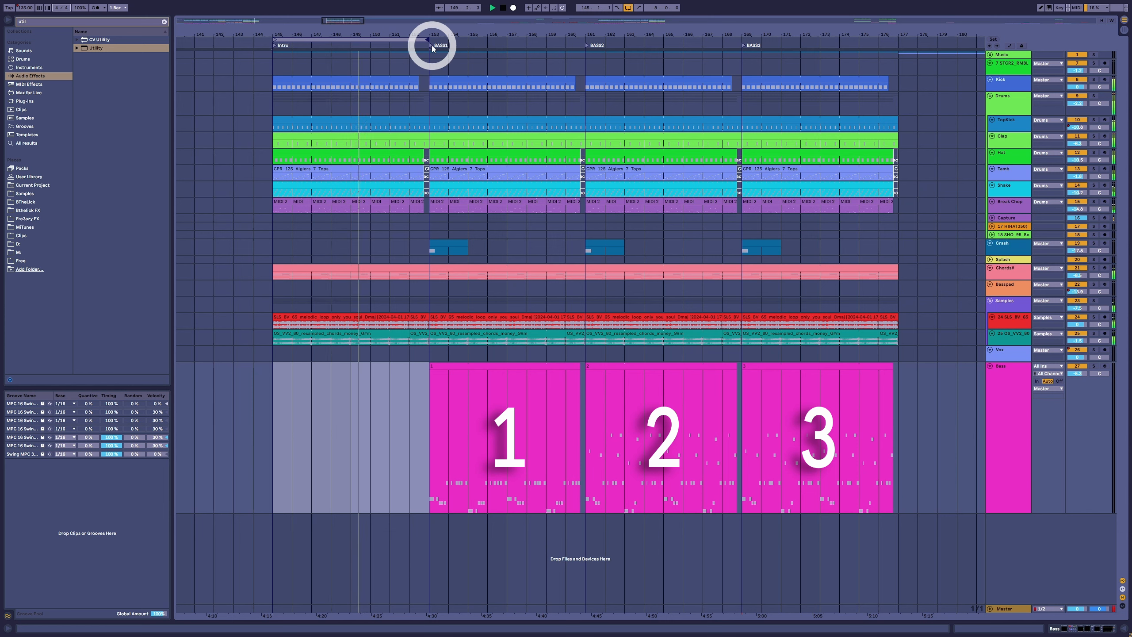
left_click_drag(432, 48, 902, 73)
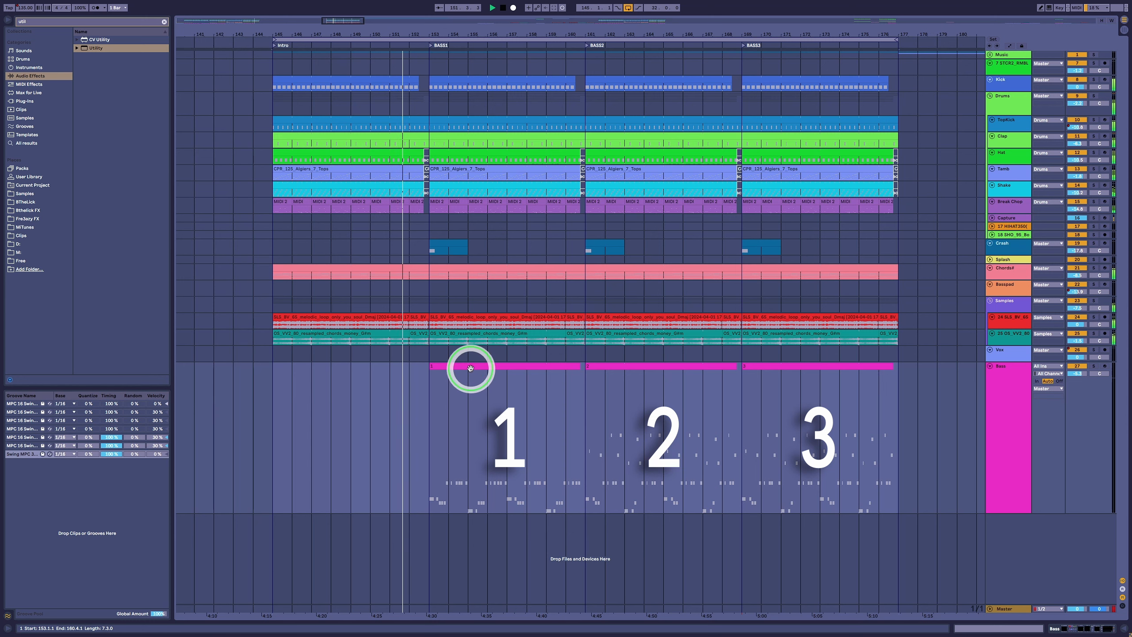
left_click(436, 439)
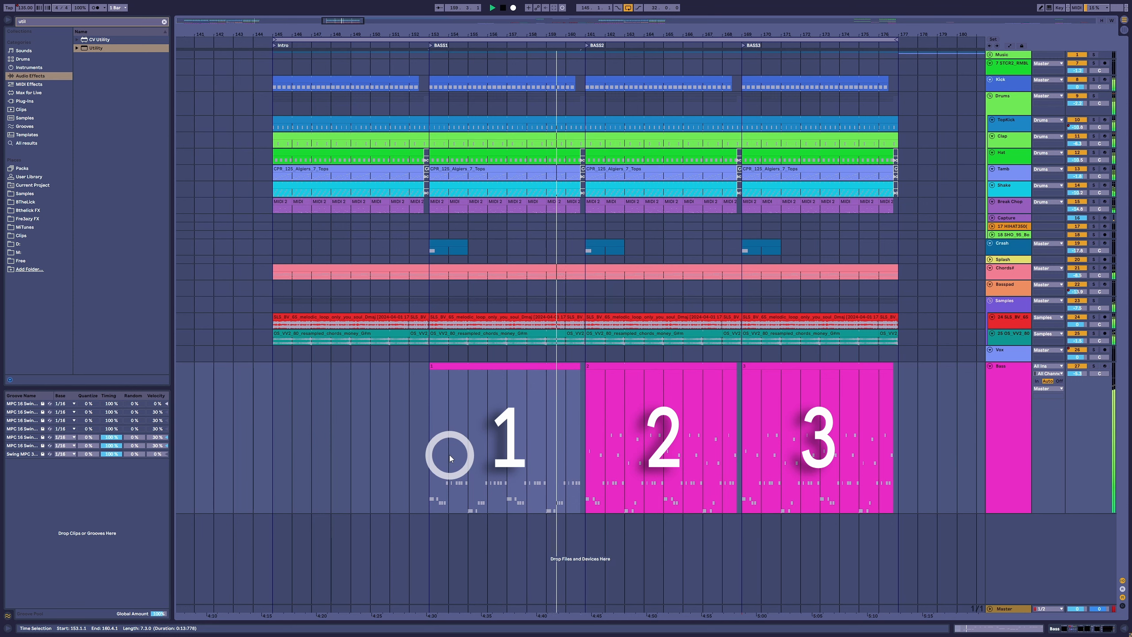
left_click(625, 368)
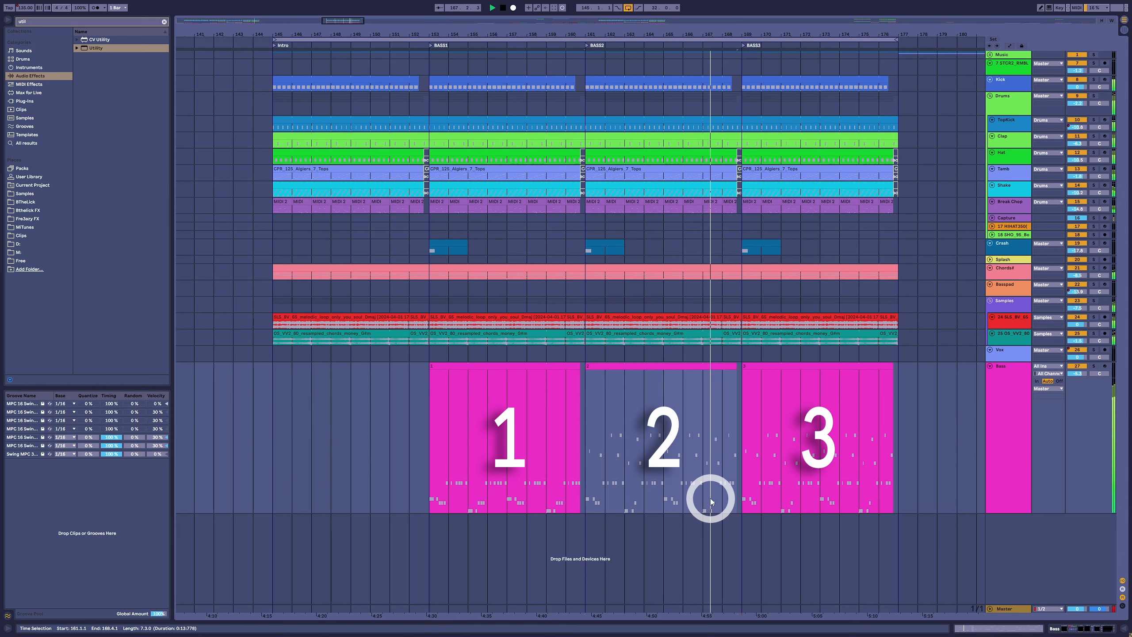
left_click(784, 366)
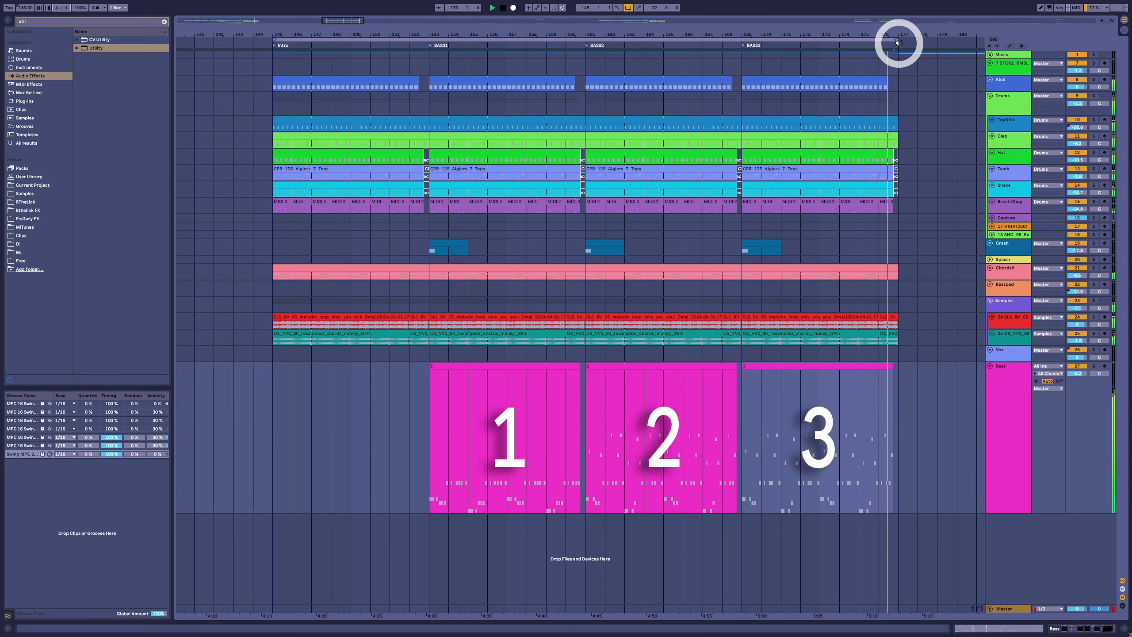
left_click_drag(897, 42, 347, 67)
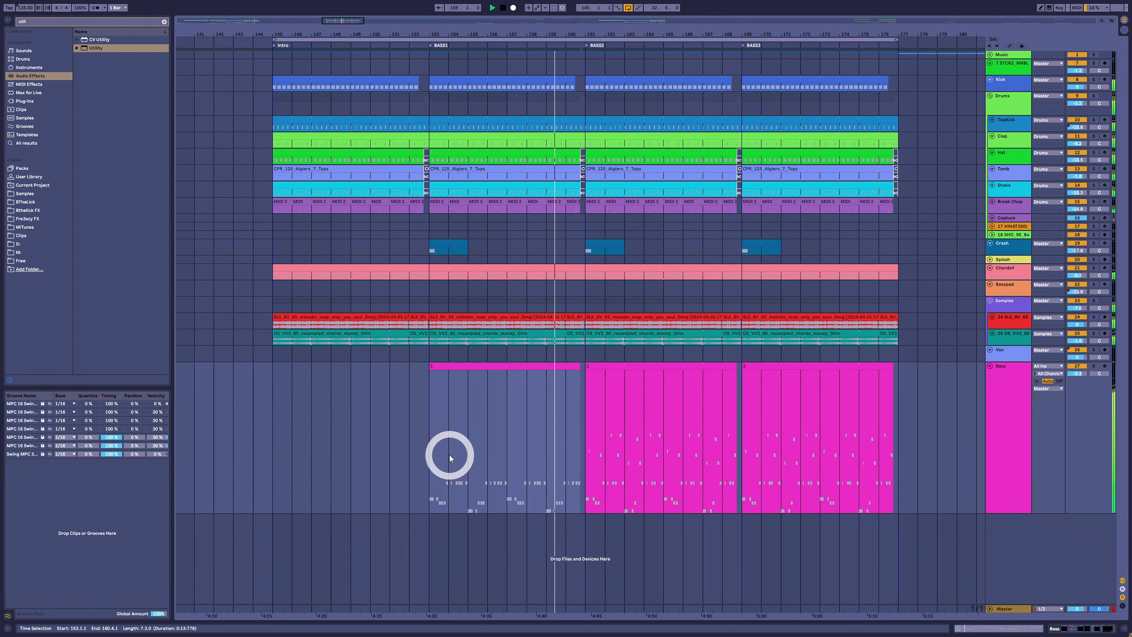
left_click(623, 368)
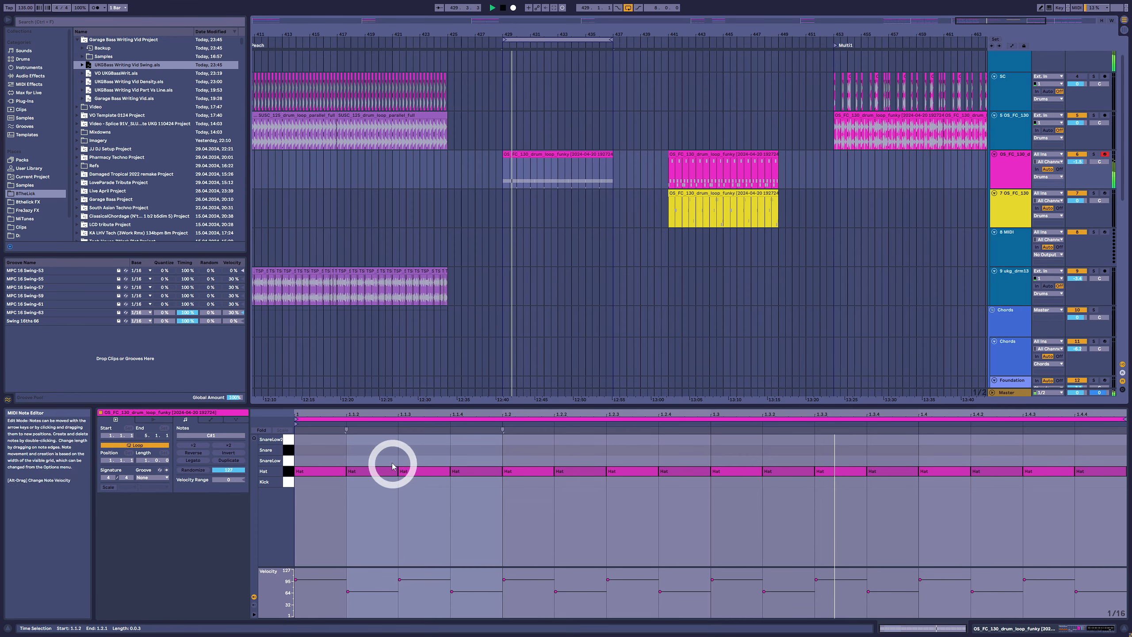
- Audition the Swing 16ths 66 and MPC 16 Swing-57 grooves on the hat clip, and reset its groove to None
left_click_drag(384, 450, 1075, 481)
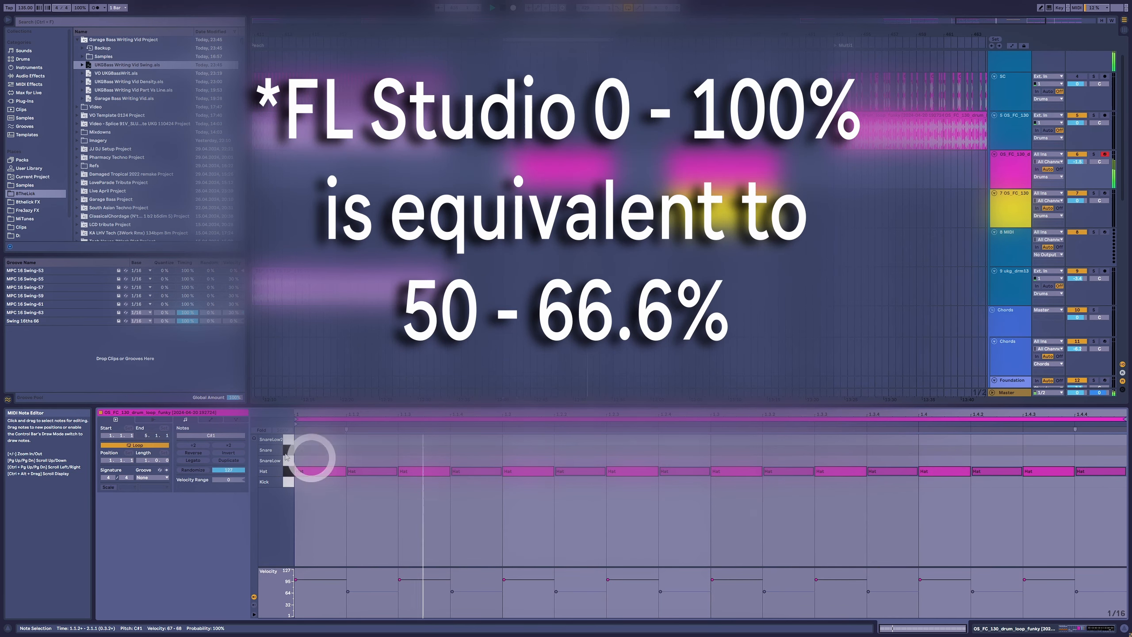
left_click(151, 477)
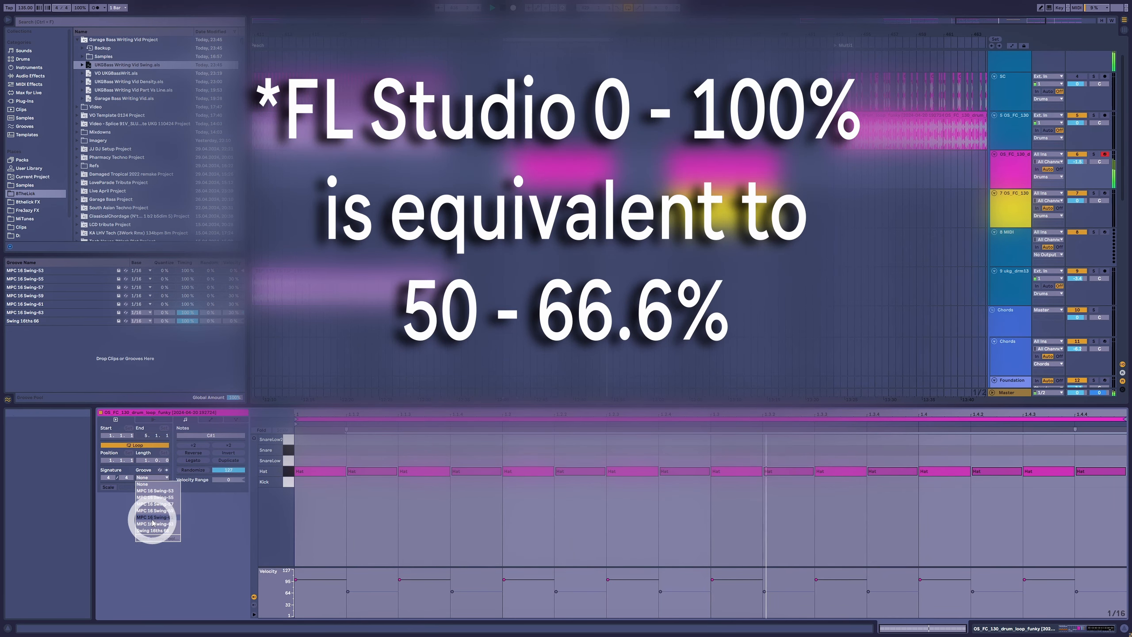
left_click(156, 532)
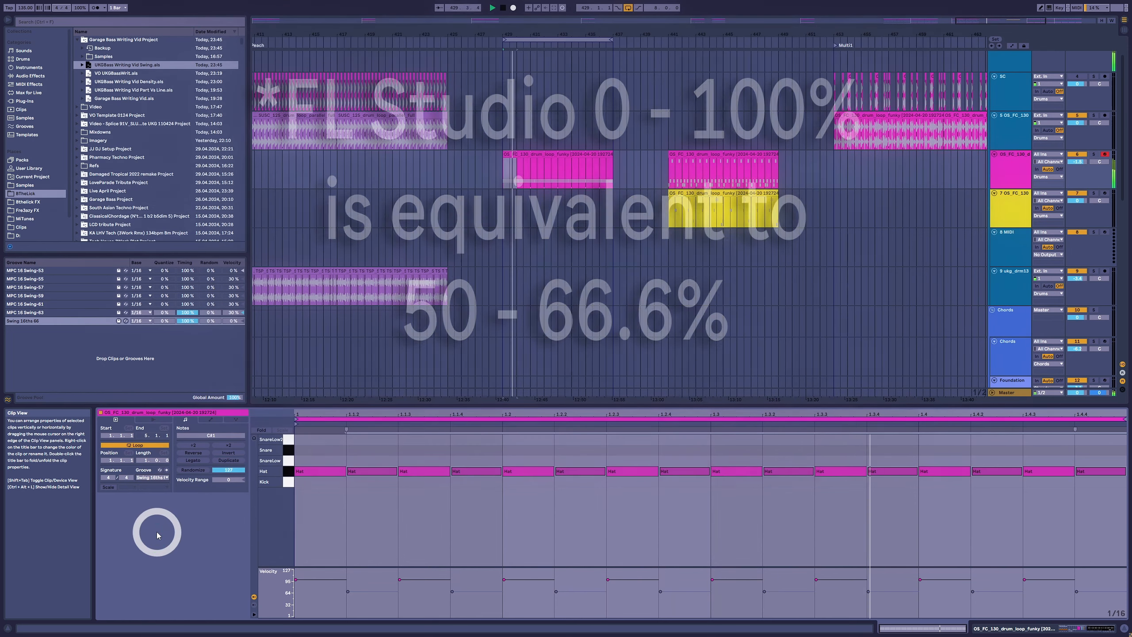
left_click(151, 477)
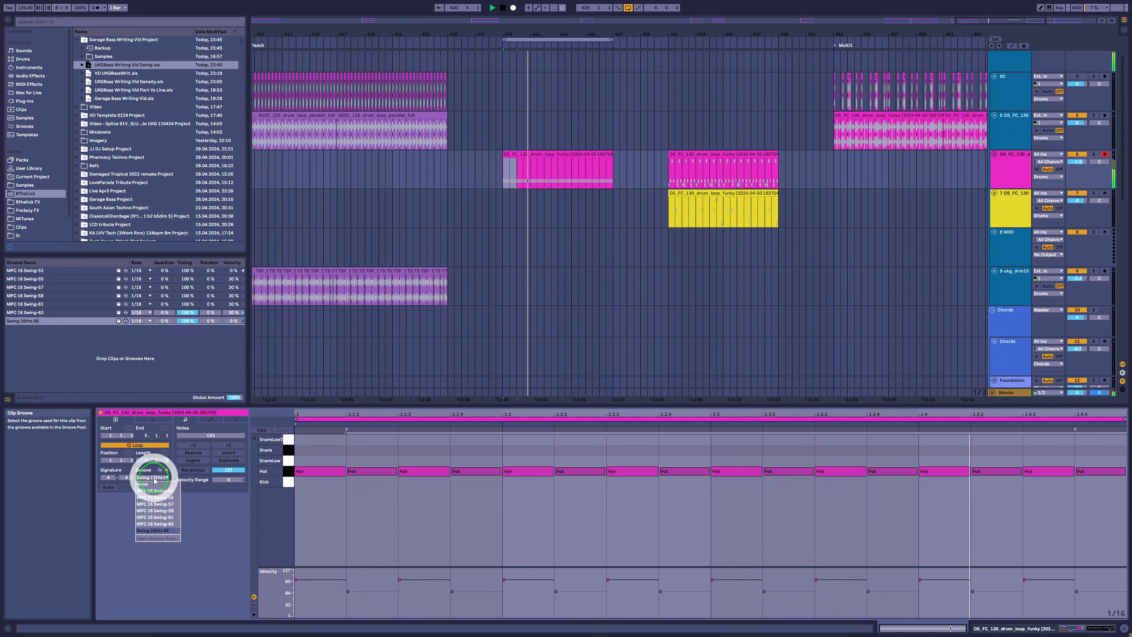
left_click(157, 506)
left_click(154, 477)
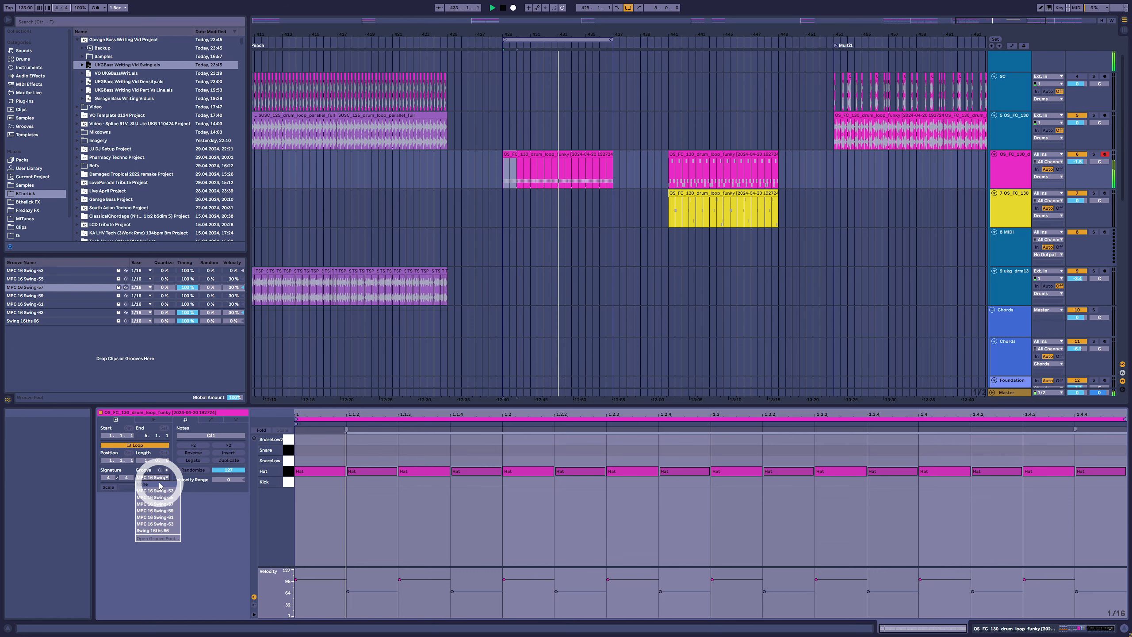
left_click(159, 485)
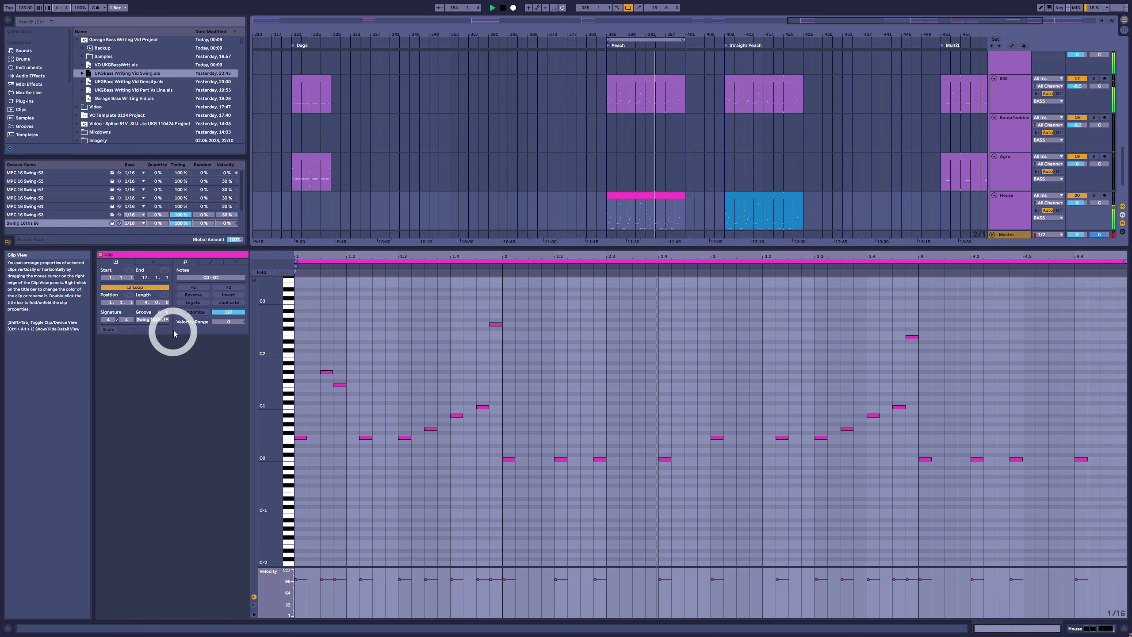
- Select the Swing 16ths 66 groove for the House track's Peach clip and commit it to the notes
left_click(157, 321)
left_click(171, 373)
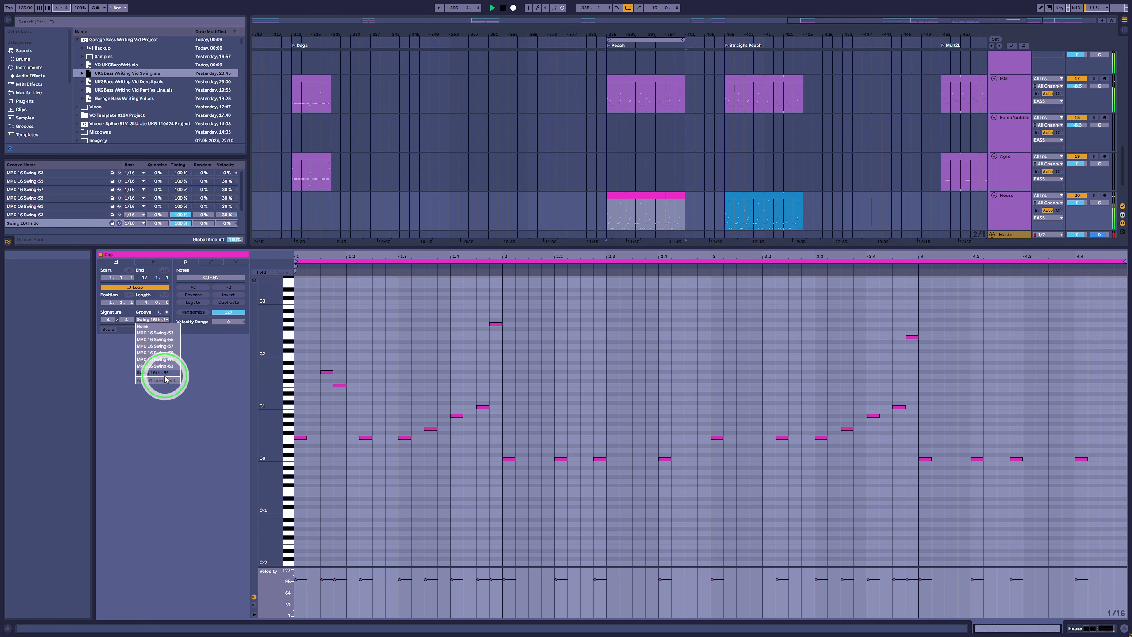
left_click(165, 380)
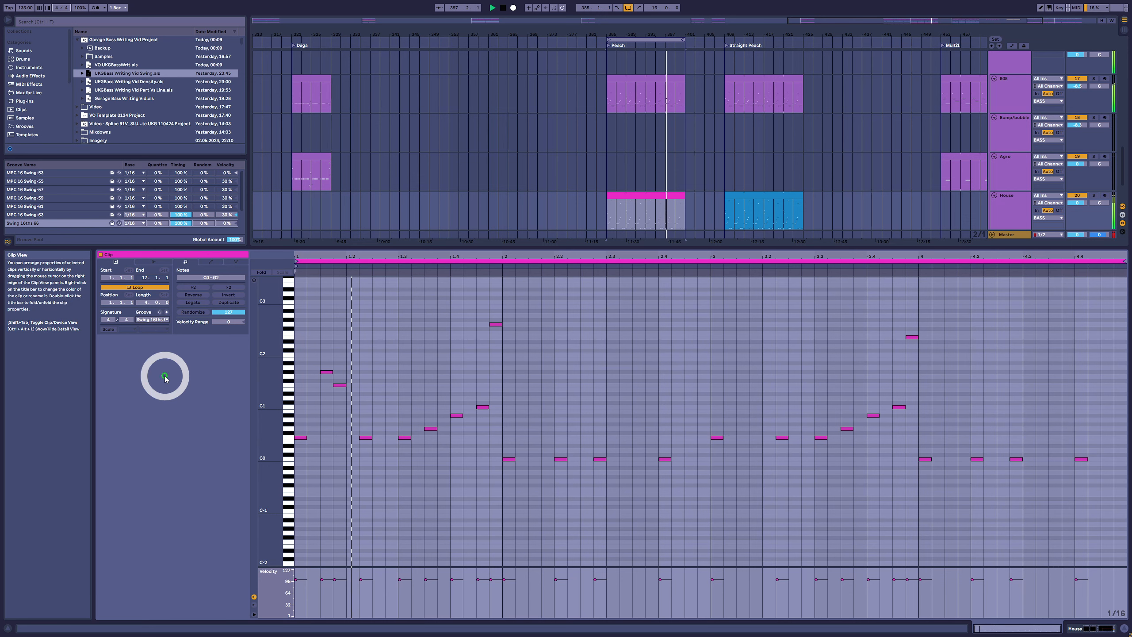
left_click(167, 314)
left_click(332, 553)
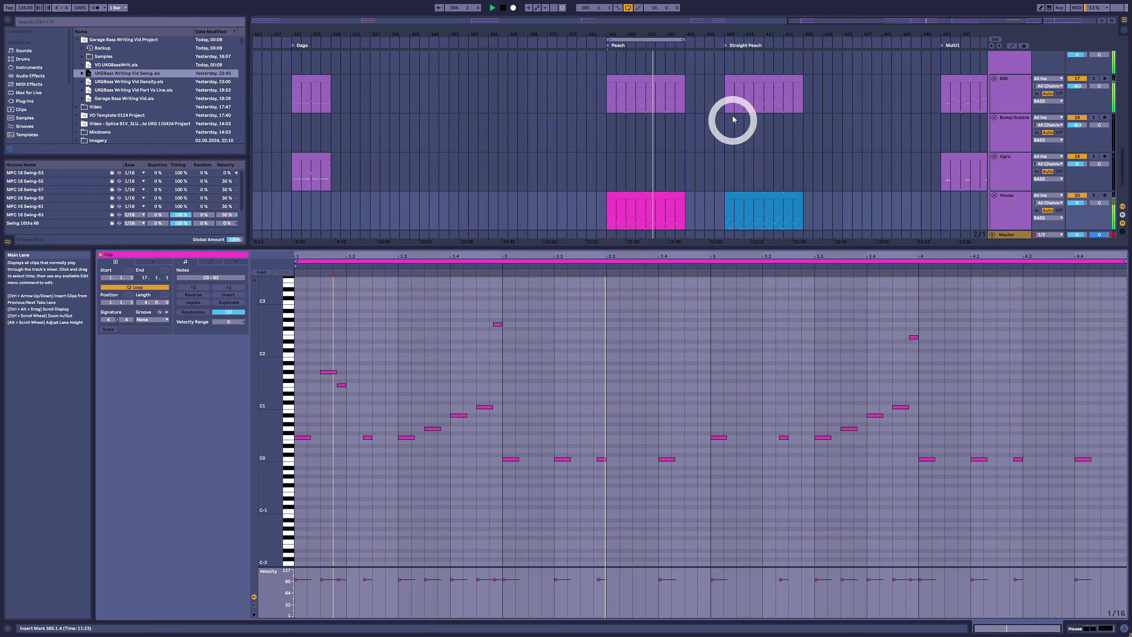
- Play from the Straight Peach locator and view the notes of the unswung House clip
left_click(726, 47)
left_click(738, 203)
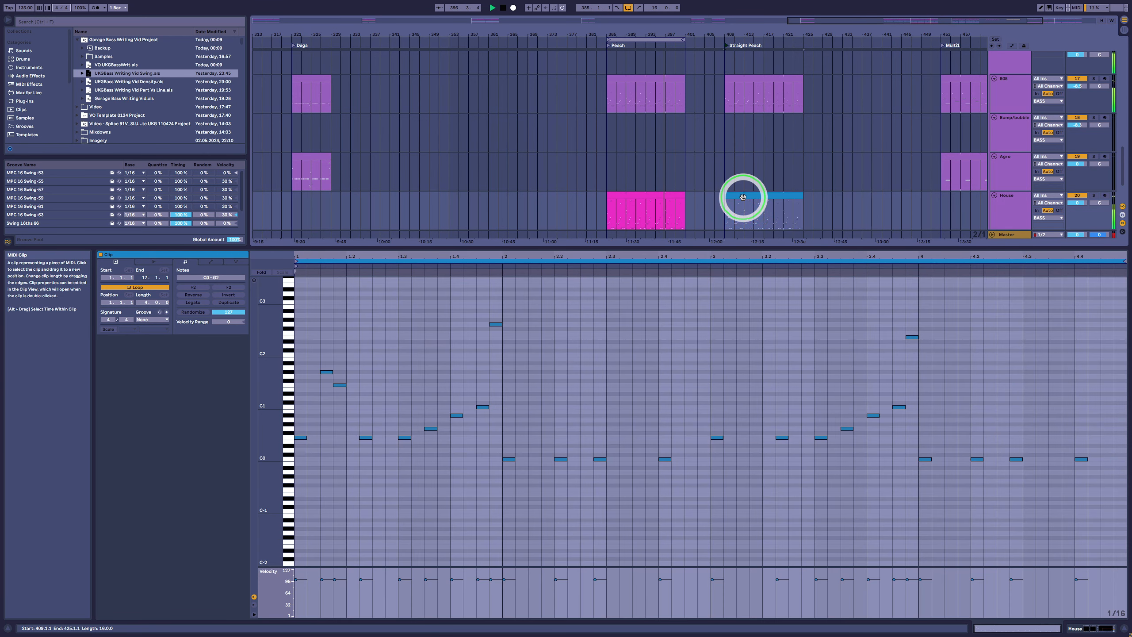
left_click(552, 483)
left_click(524, 527)
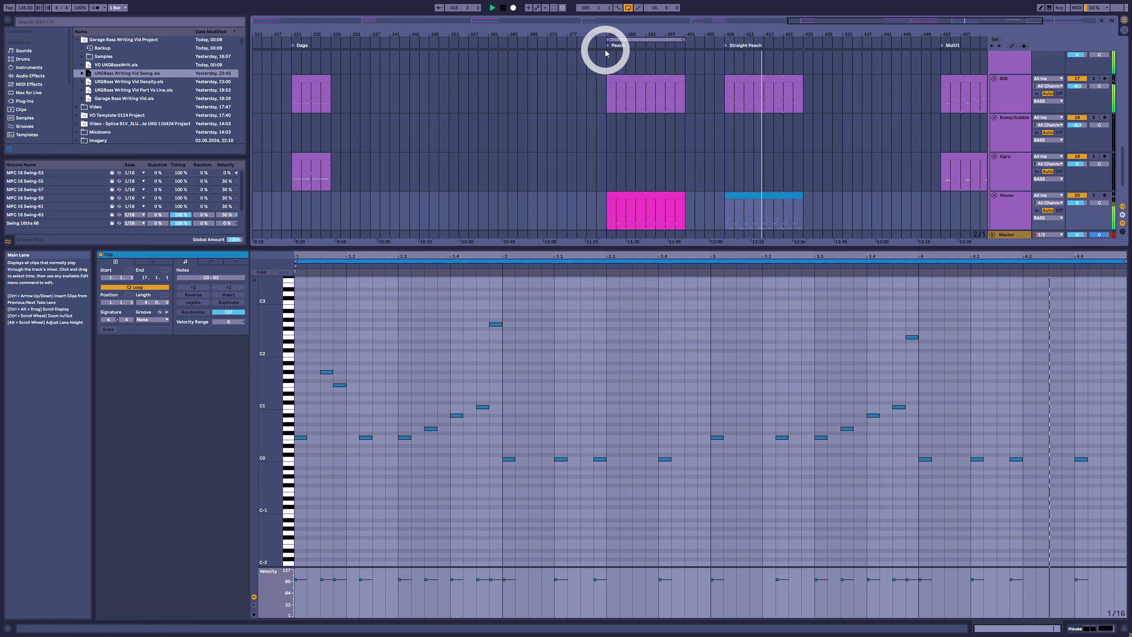
- Alternate playback between the Peach and Straight Peach locators, viewing each House clip to compare swung and straight timing
left_click(630, 203)
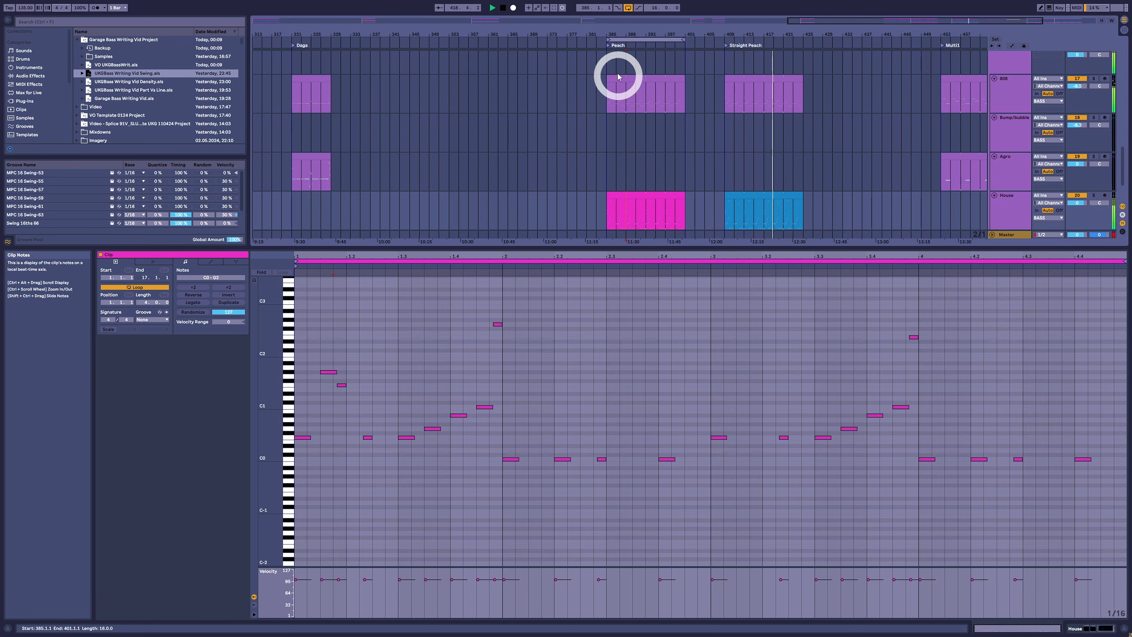
left_click(609, 48)
left_click(629, 195)
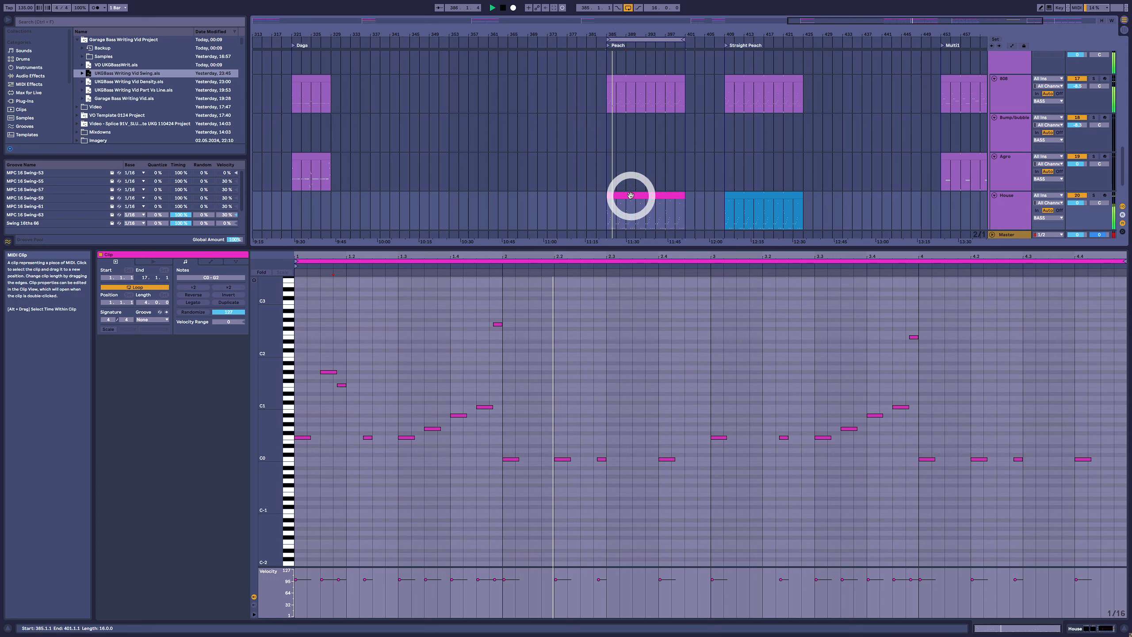
left_click(726, 48)
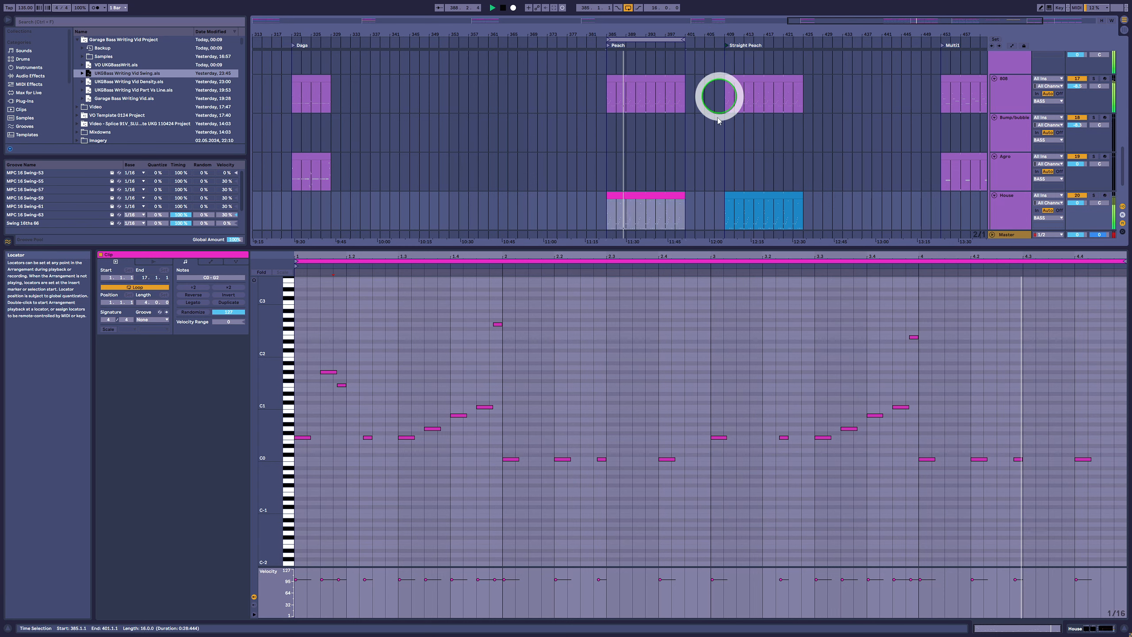
left_click(732, 195)
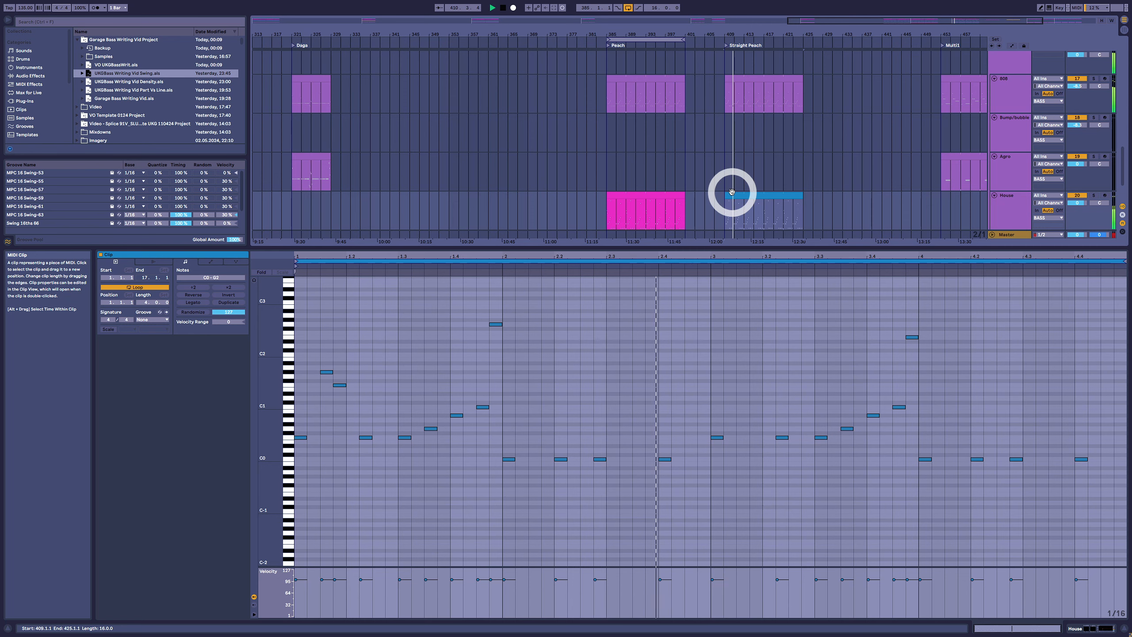
left_click(607, 46)
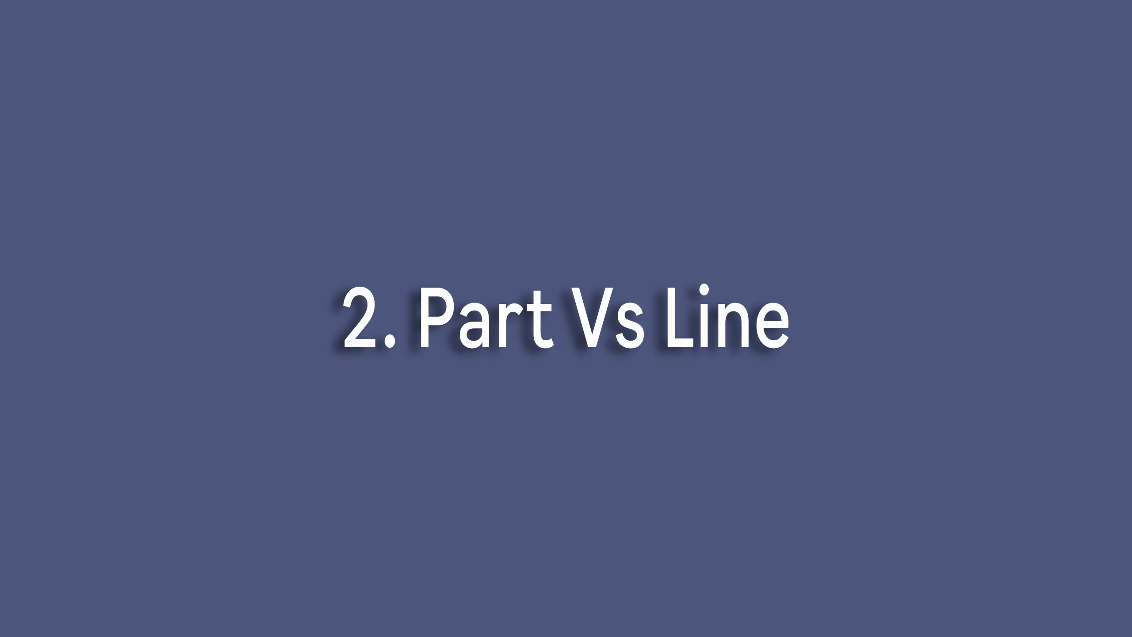
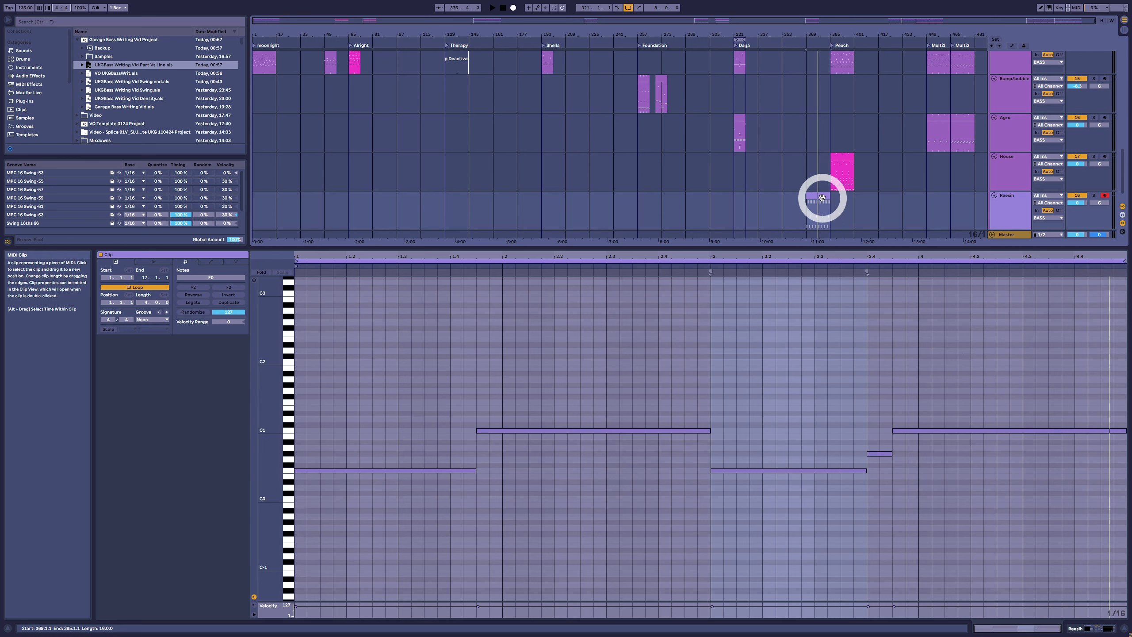
- Open the Peach clip on the House track, stop playback, and select the repeated low F0 and C0 notes bar by bar
left_click(846, 159)
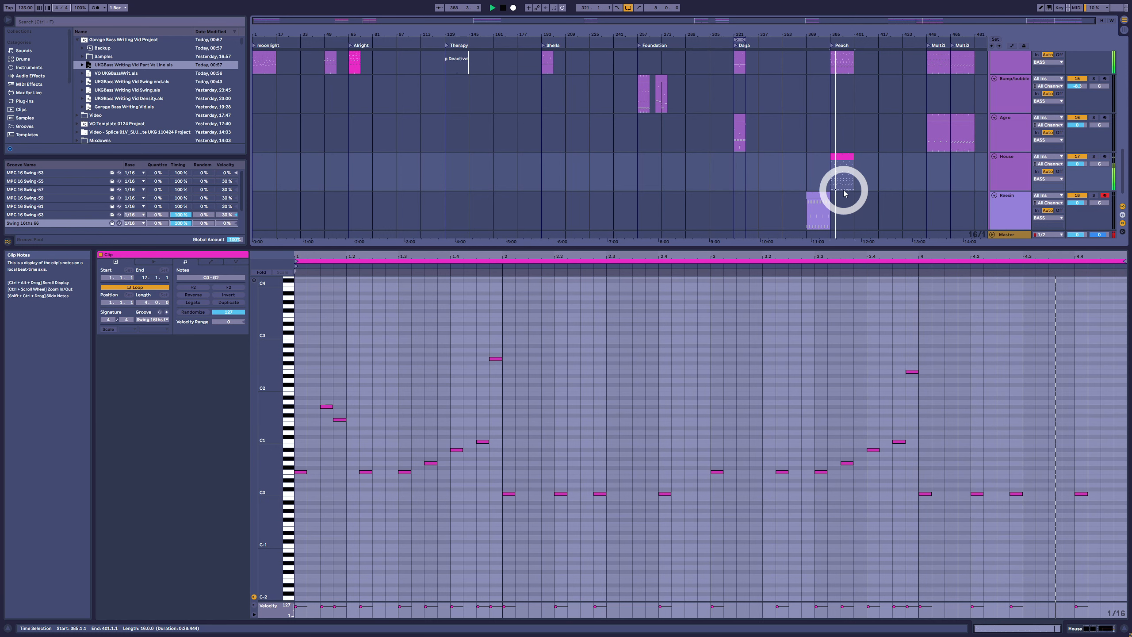
key("space")
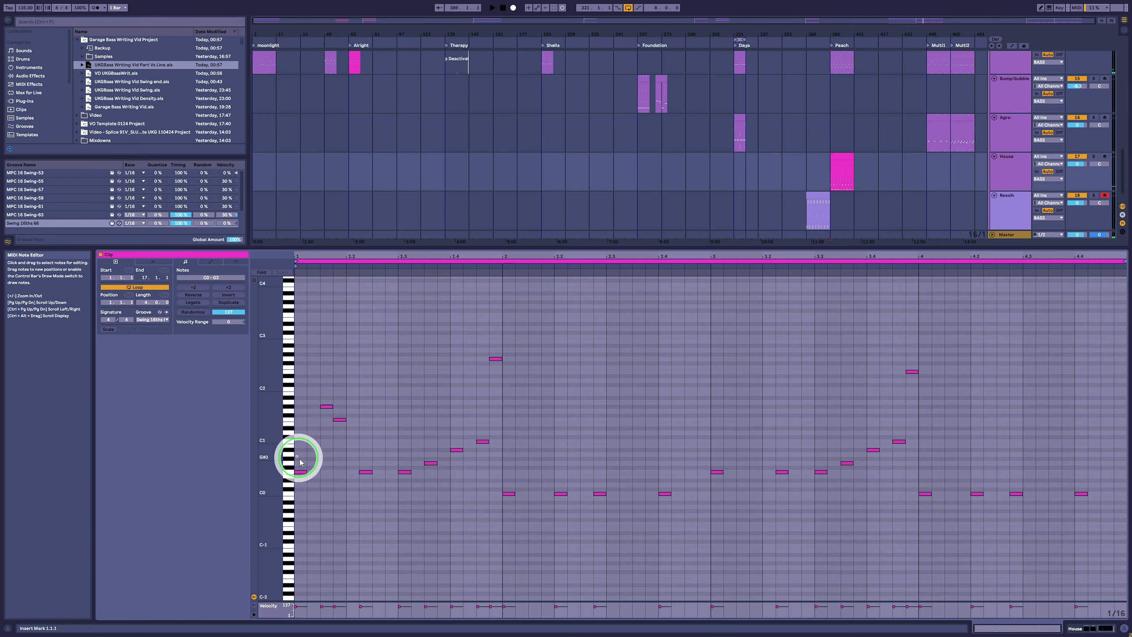
left_click_drag(298, 457, 404, 495)
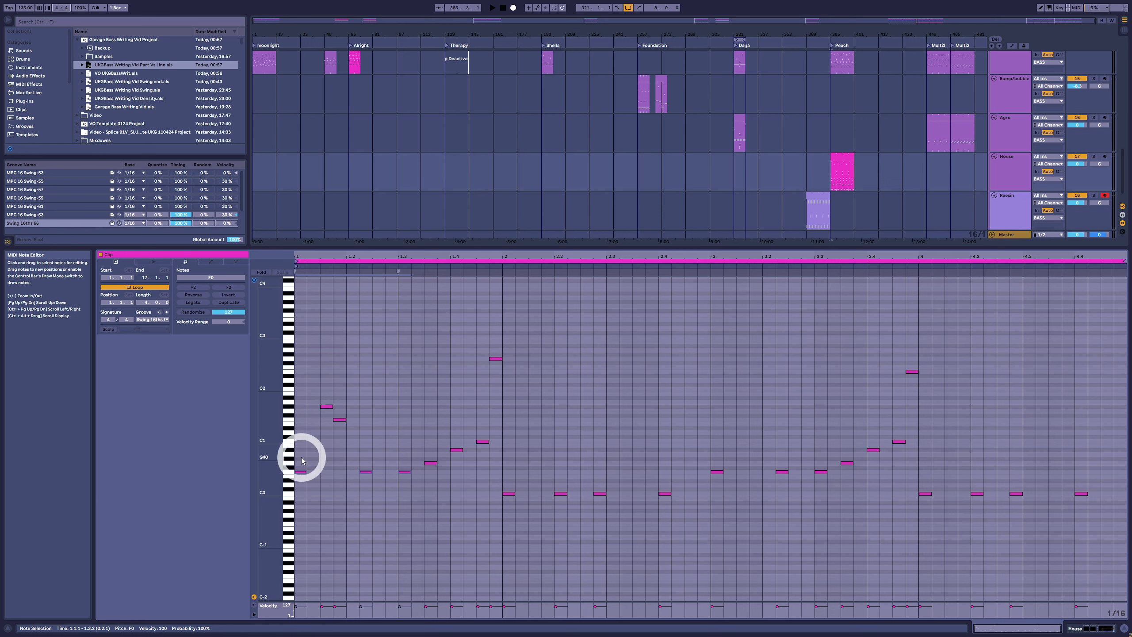
left_click_drag(488, 525, 667, 483)
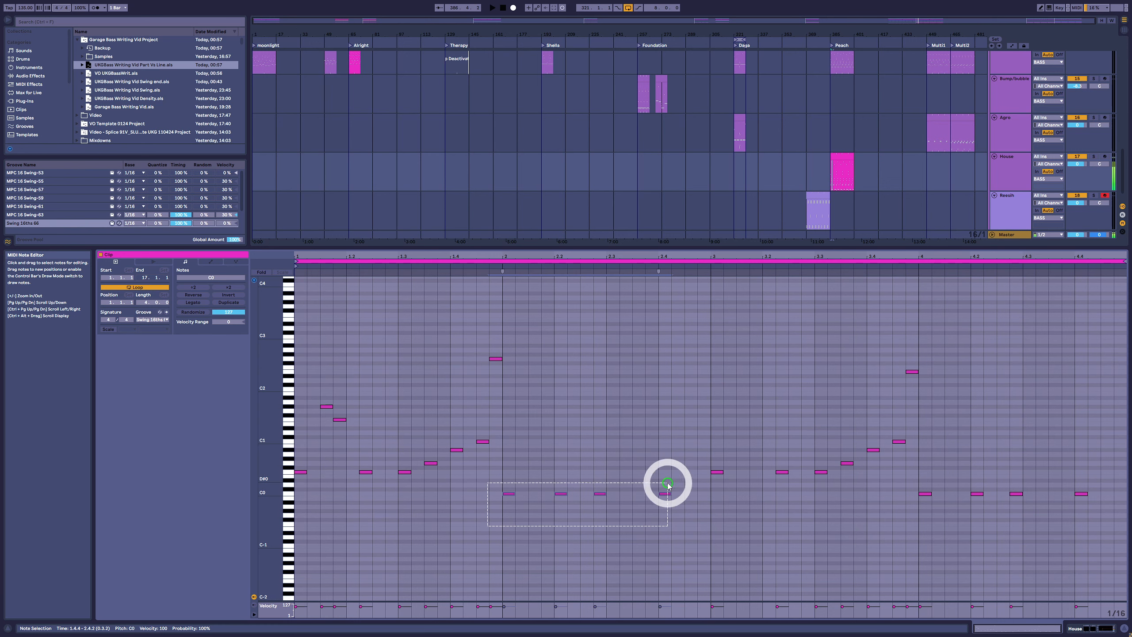
left_click_drag(715, 453, 843, 519)
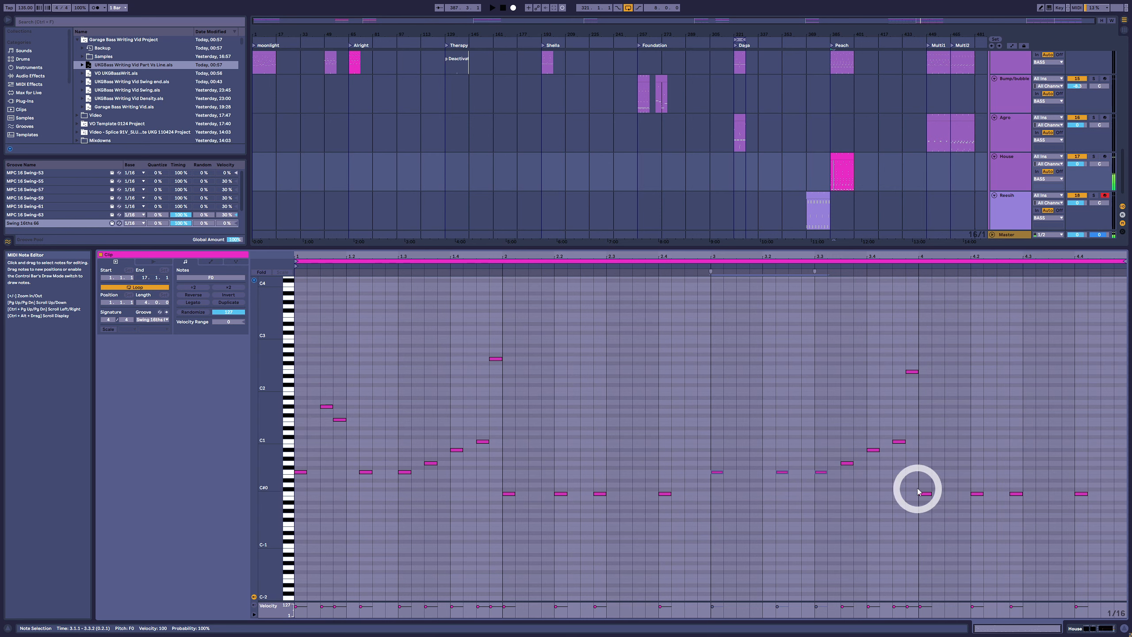
left_click_drag(921, 480, 1111, 521)
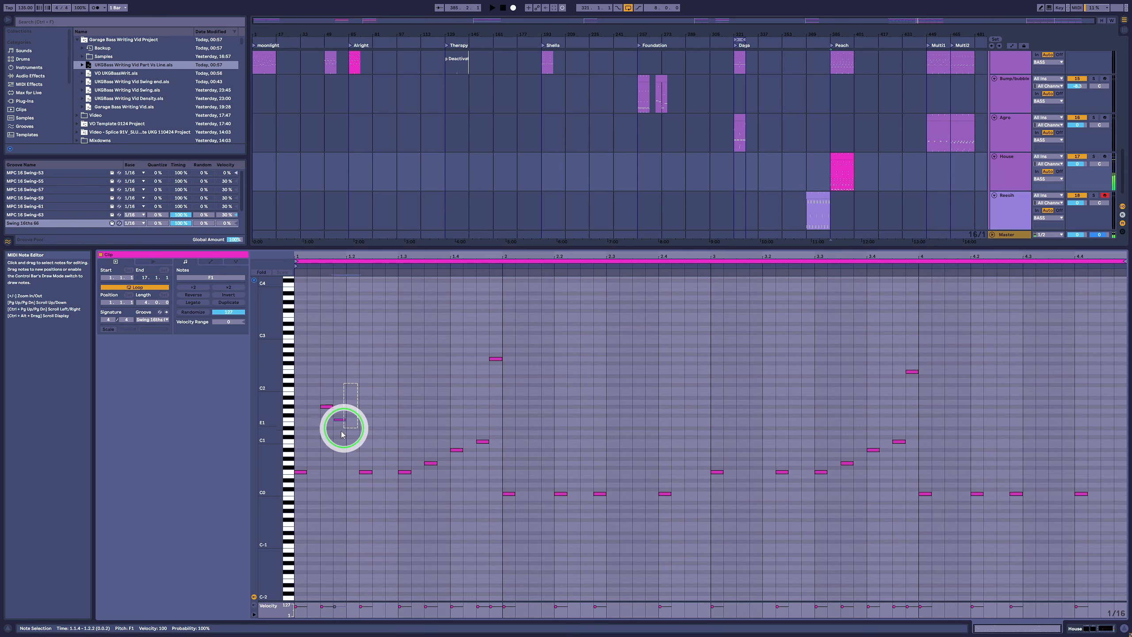
- Pick out the higher notes in the first bar of the House clip, including the F1 note
left_click(320, 411)
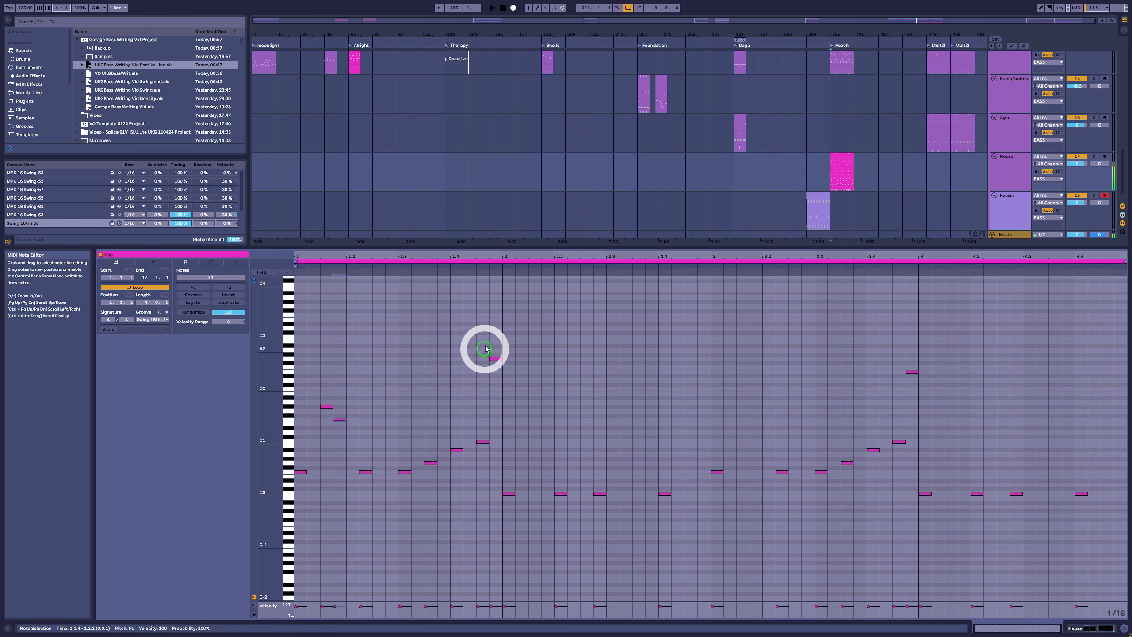
left_click(405, 472)
left_click(508, 494)
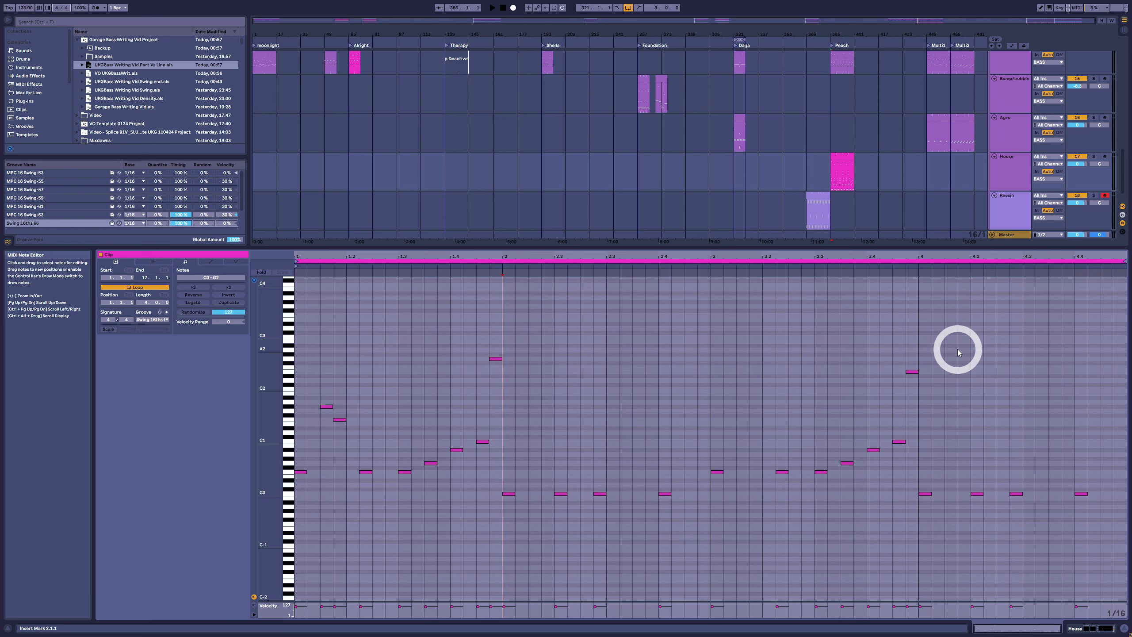
- Solo the Chords group and play it over the Peach section, then stop playback and locate its chord clips
scroll(958, 210, "up", 10)
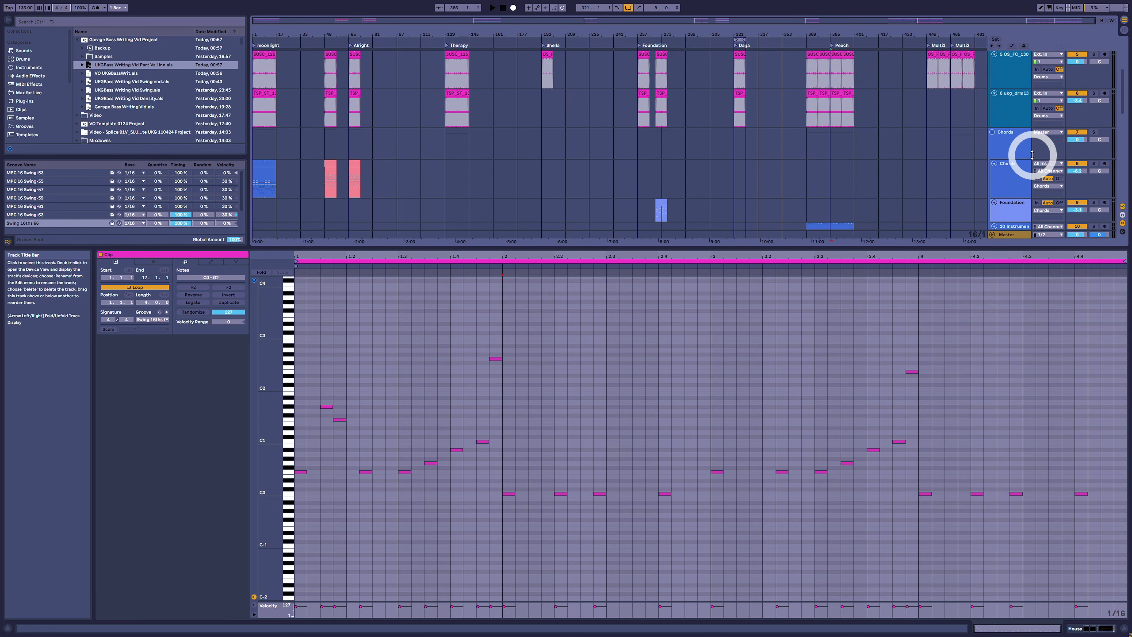
scroll(1038, 151, "up", 1)
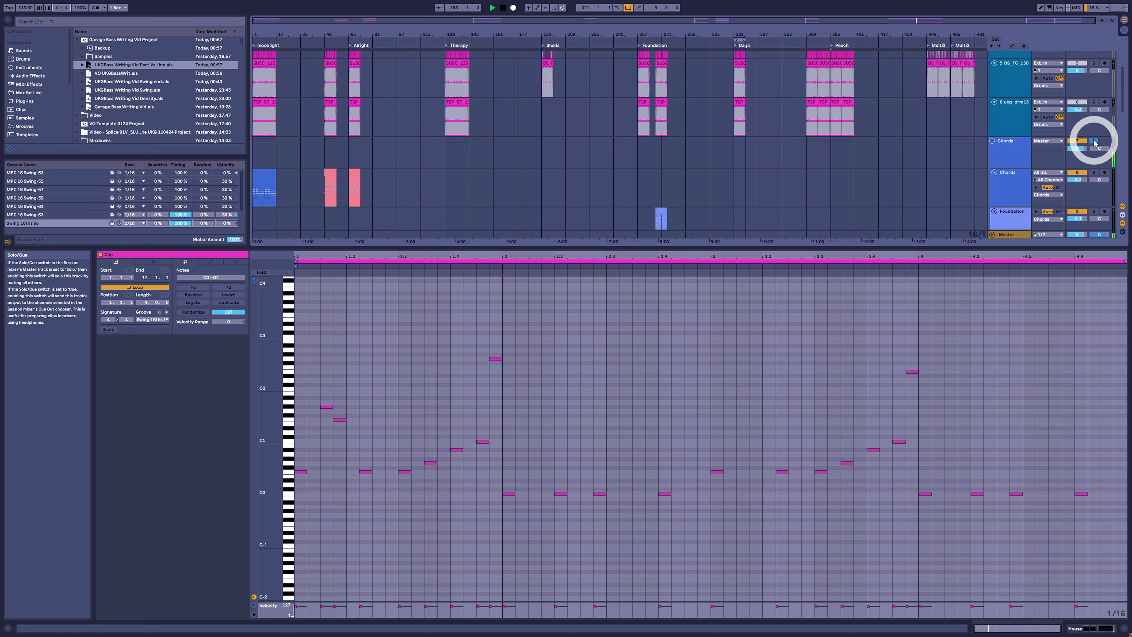
scroll(715, 164, "down", 10)
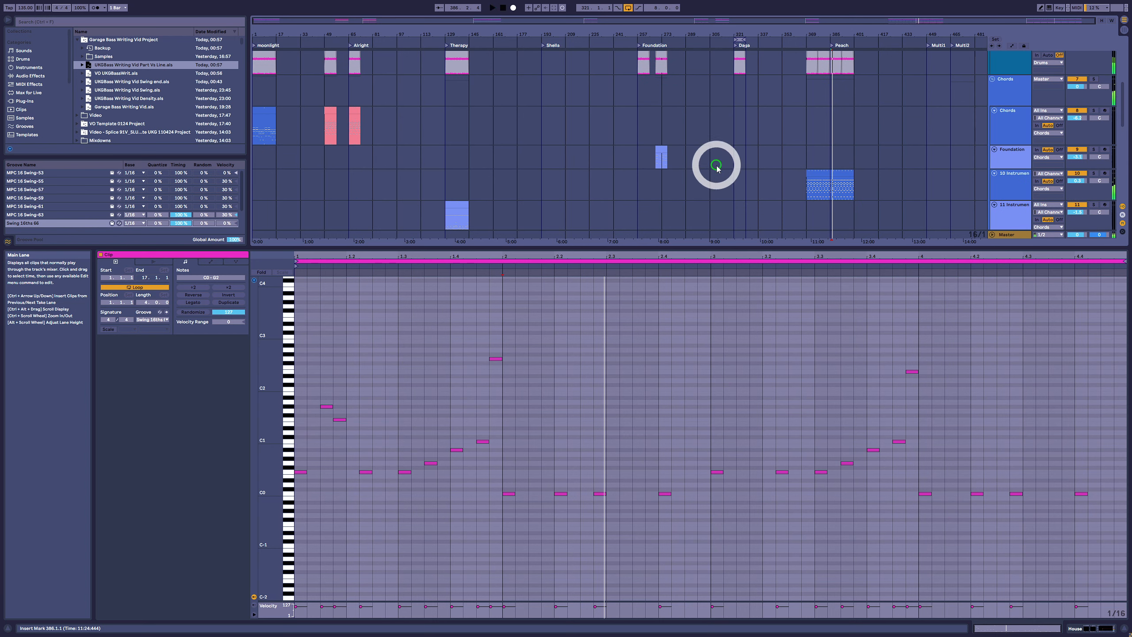
- Open the House clip in the Peach section and select the low F0 notes in its first bar
left_click(842, 157)
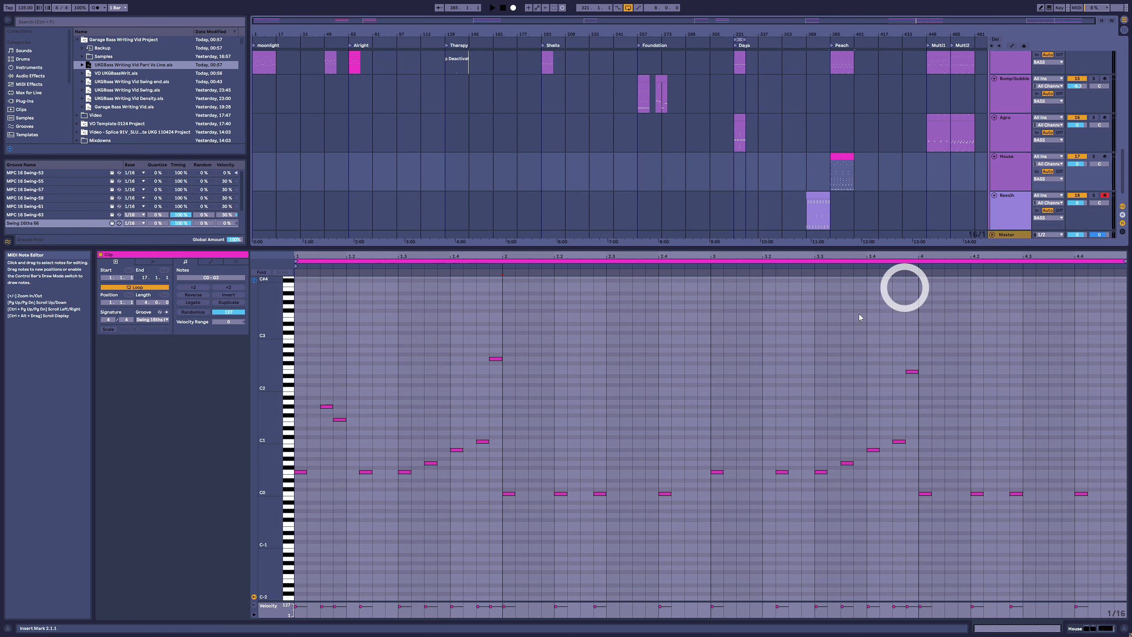
left_click(834, 157)
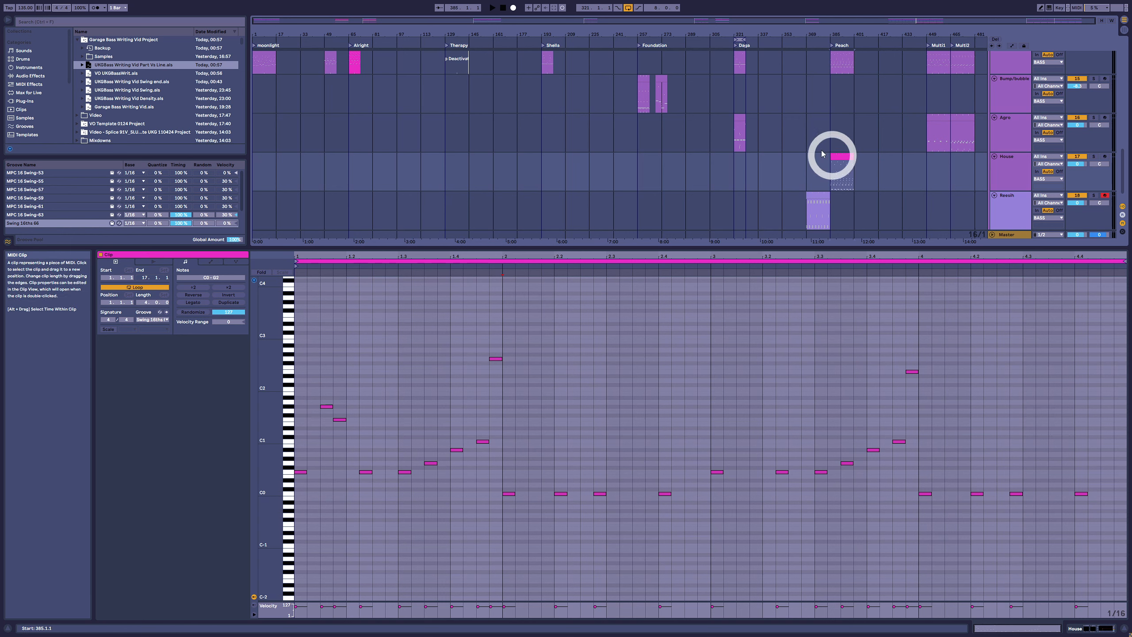
left_click(298, 457)
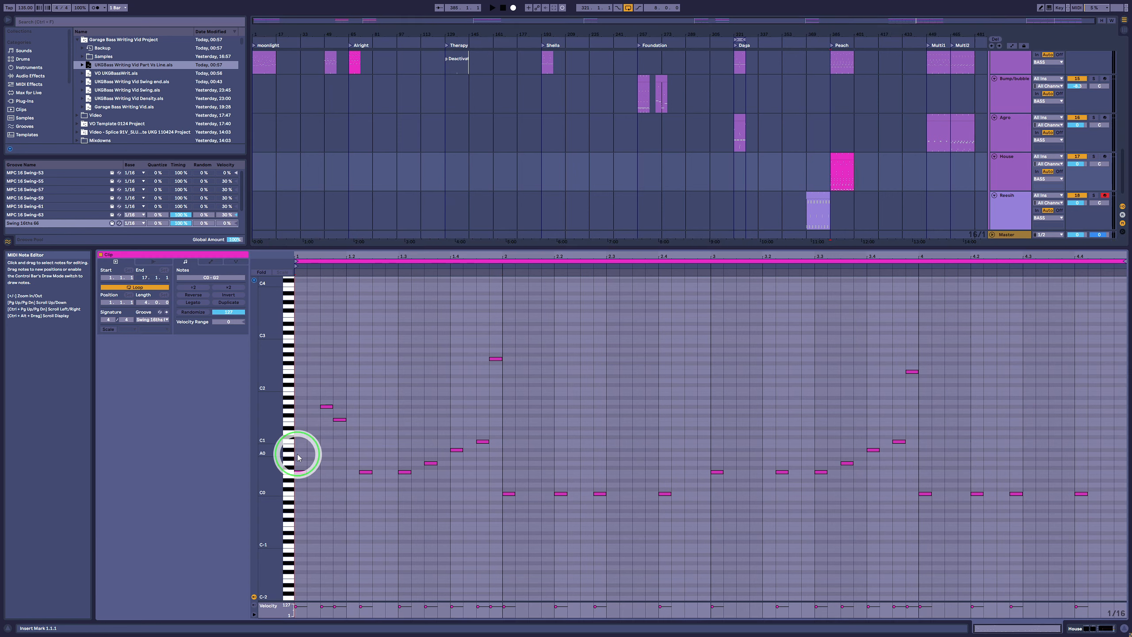
left_click_drag(298, 457, 422, 525)
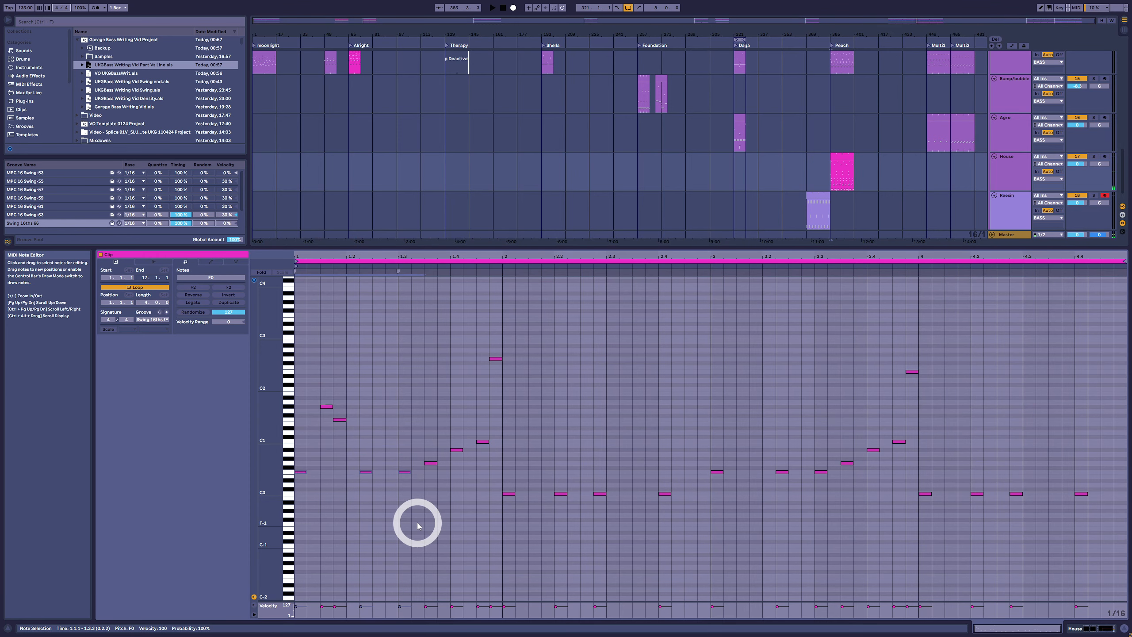
left_click(306, 463)
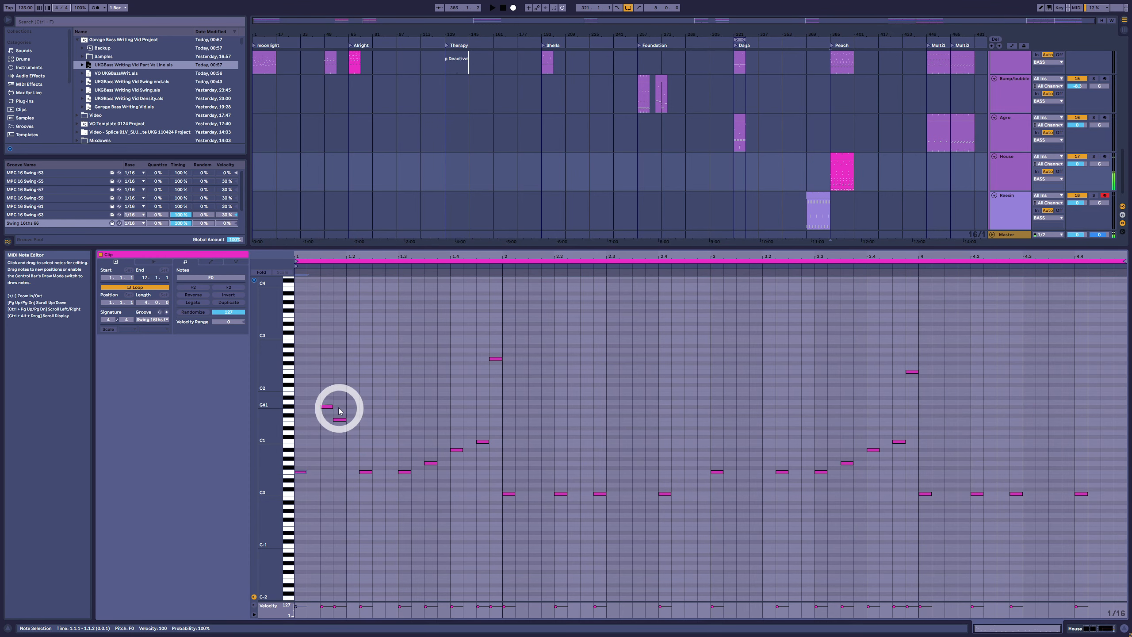
- Pick out the higher G#1, F1 and G2 notes in the first bar and the E2 note in the third
left_click_drag(284, 416, 273, 417)
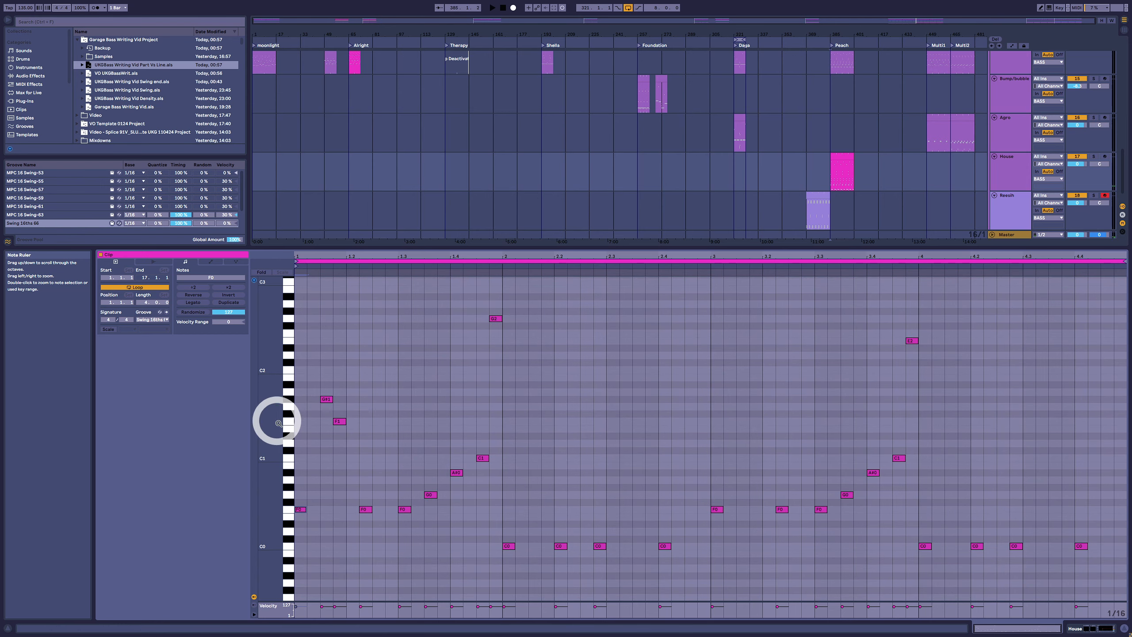
left_click_drag(325, 380, 331, 432)
left_click(495, 319)
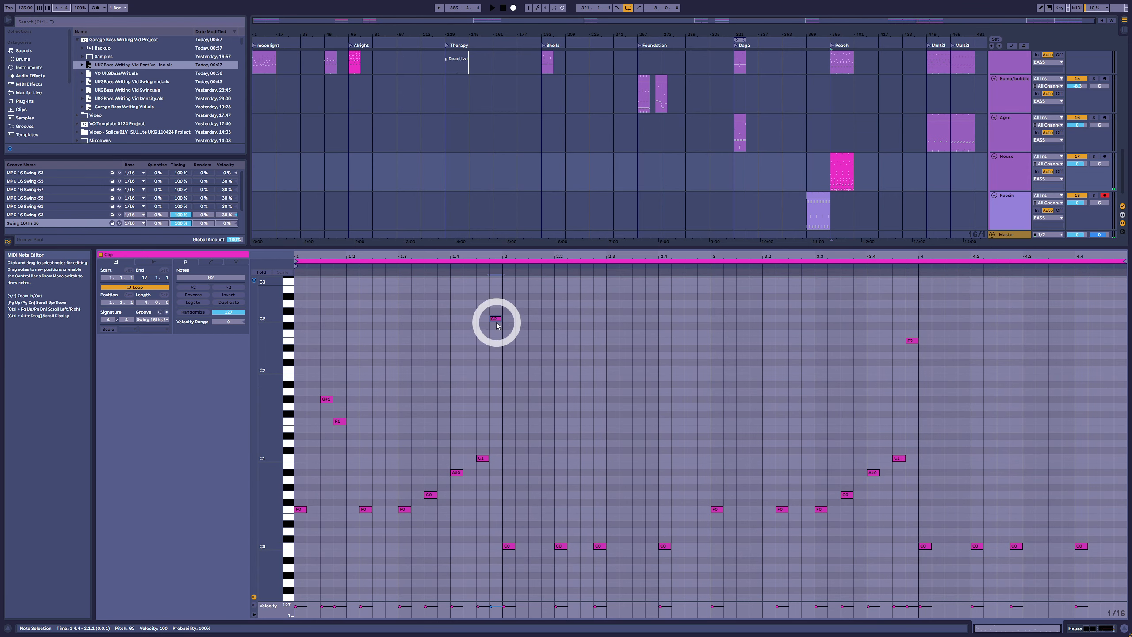
left_click_drag(941, 317, 892, 376)
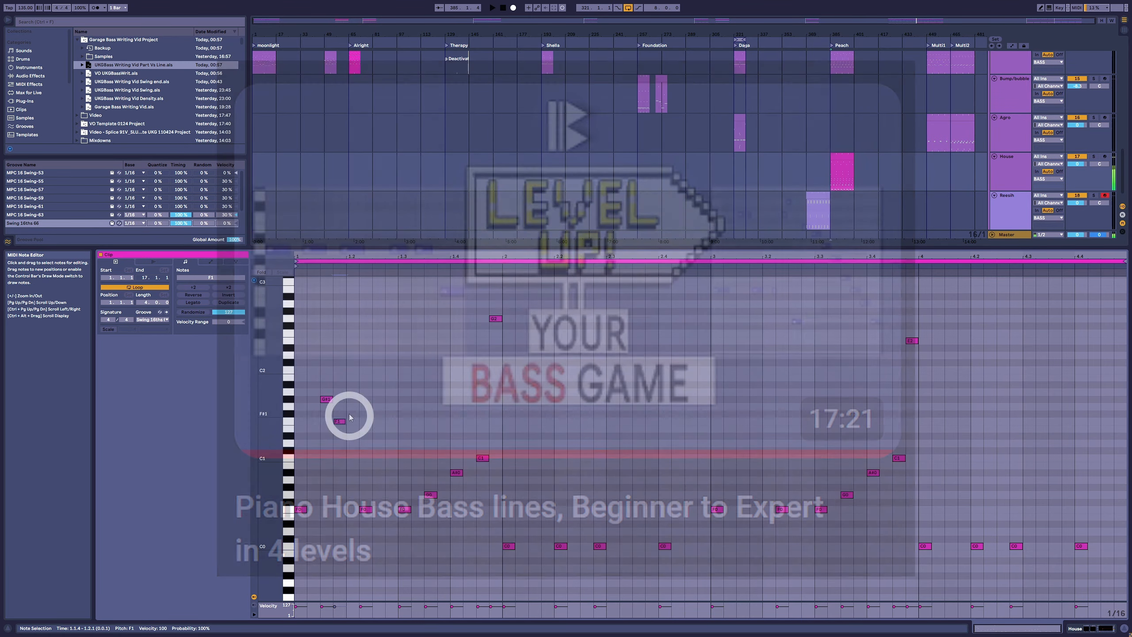
- Select the opening low note of each of the four bars in turn: F0, C0, F0 and C0
left_click(300, 509)
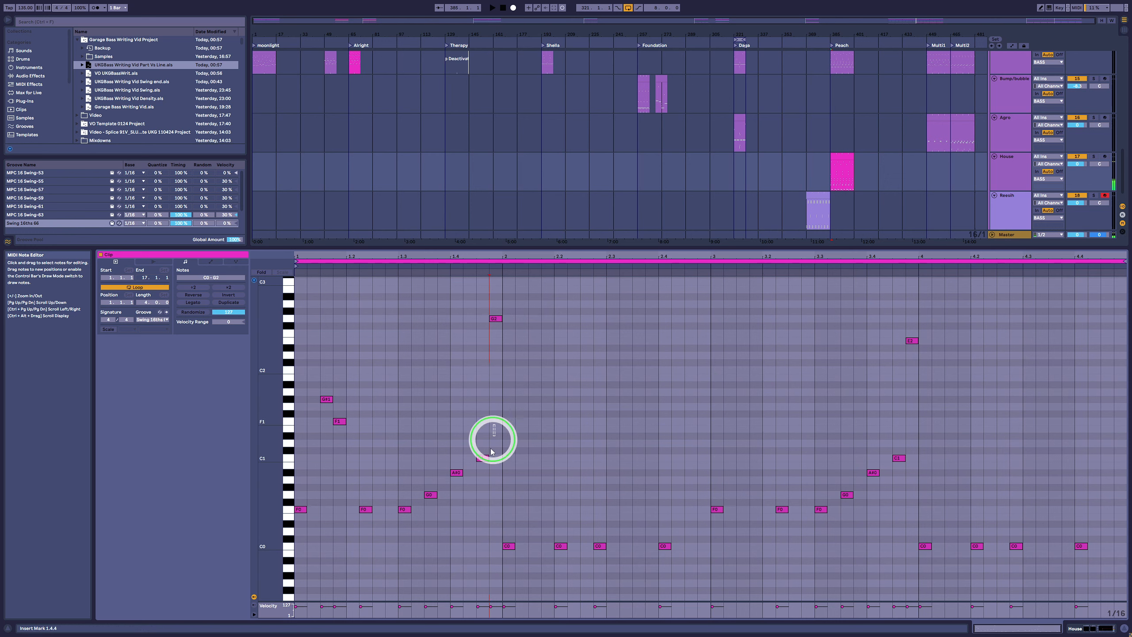
left_click(509, 546)
left_click(717, 509)
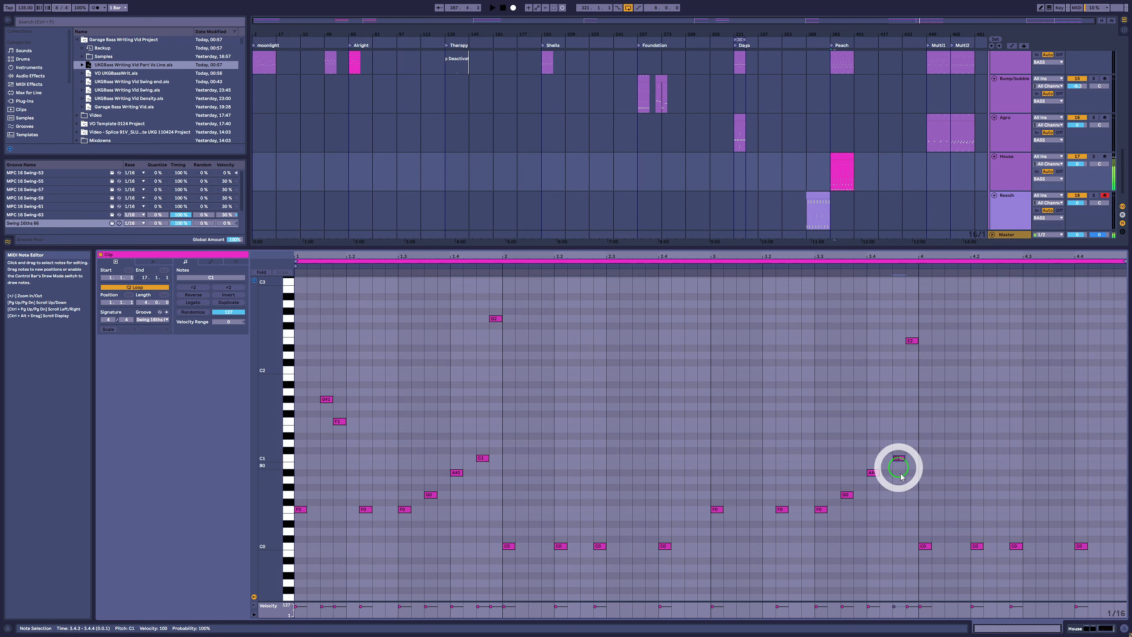
left_click(923, 546)
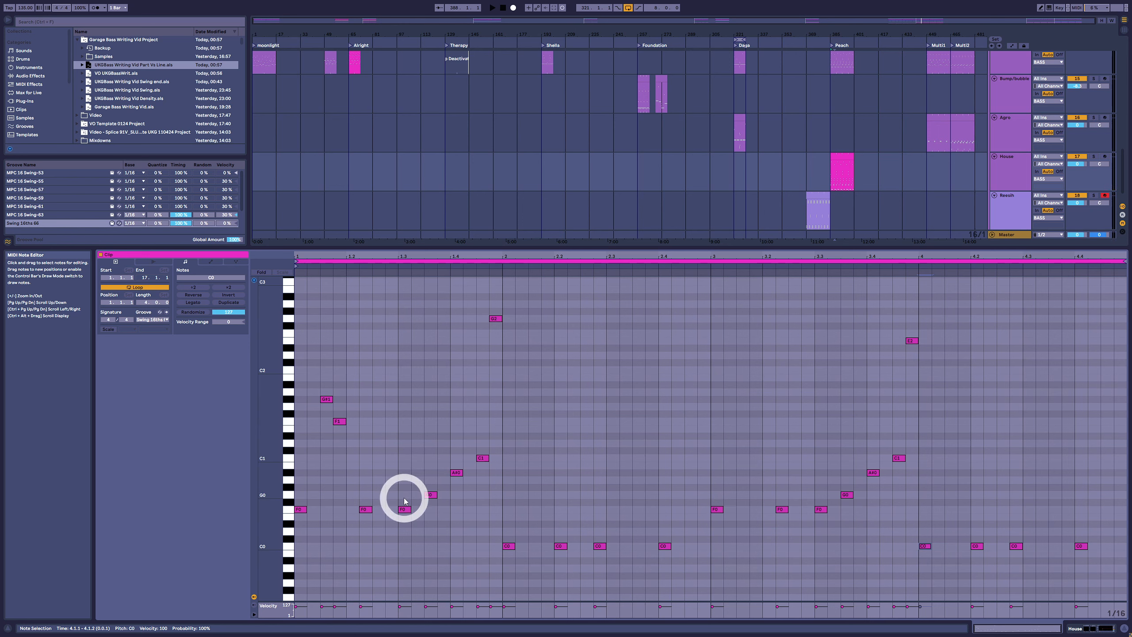
- Examine the C1 and G2 notes leading into the second bar's C0, and the E2 note leading into the fourth bar
left_click(482, 458)
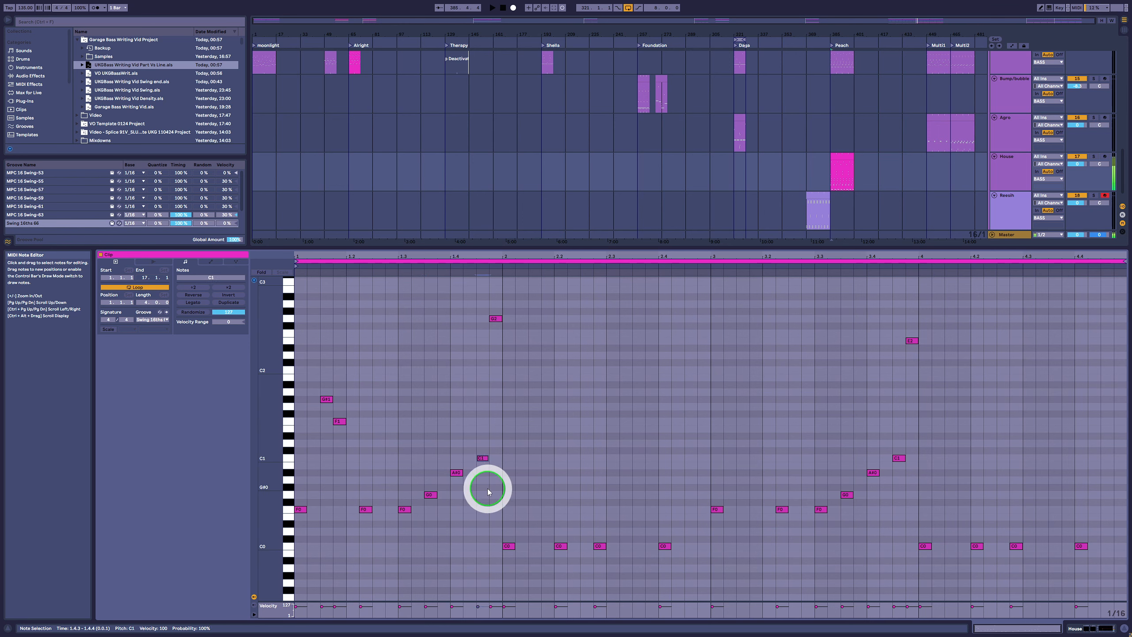
left_click(508, 546)
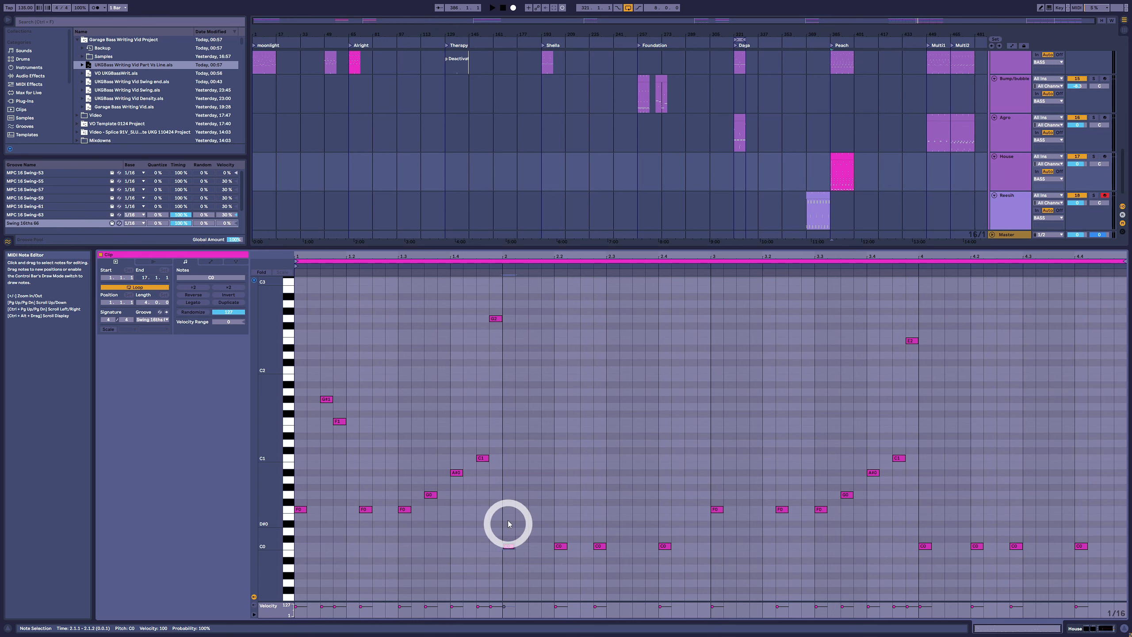
left_click(506, 552)
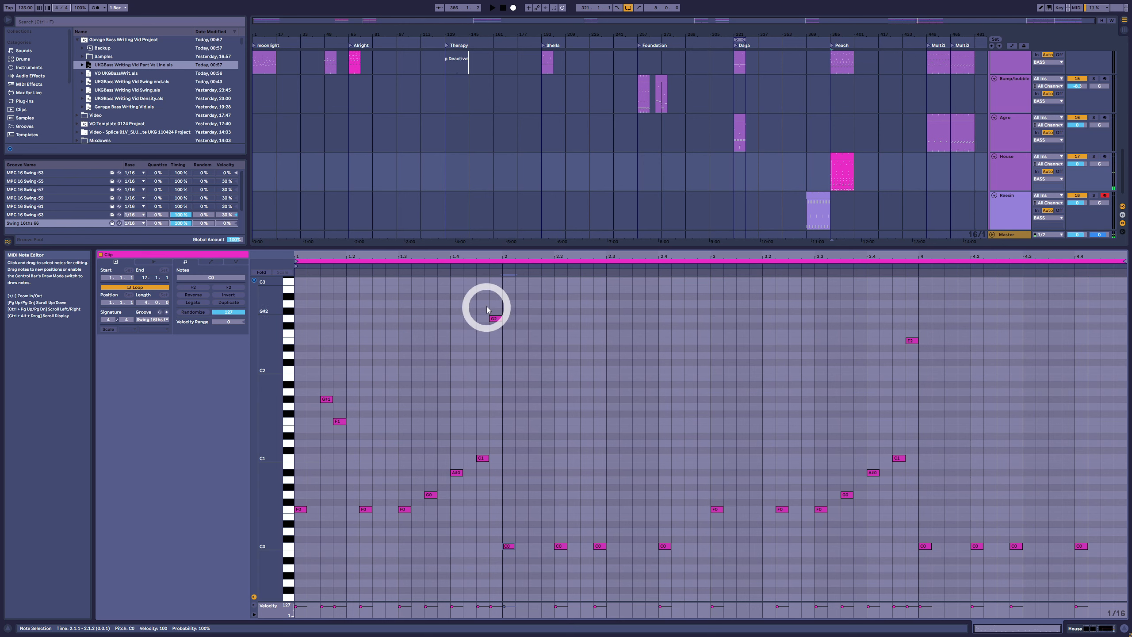
left_click(496, 319)
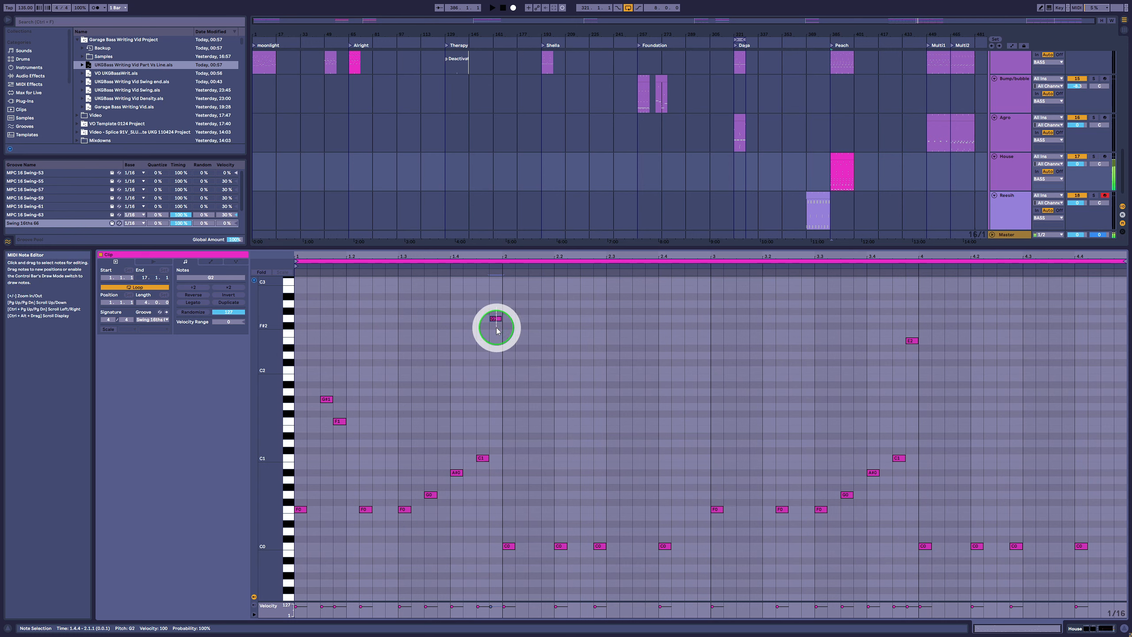
left_click(484, 466)
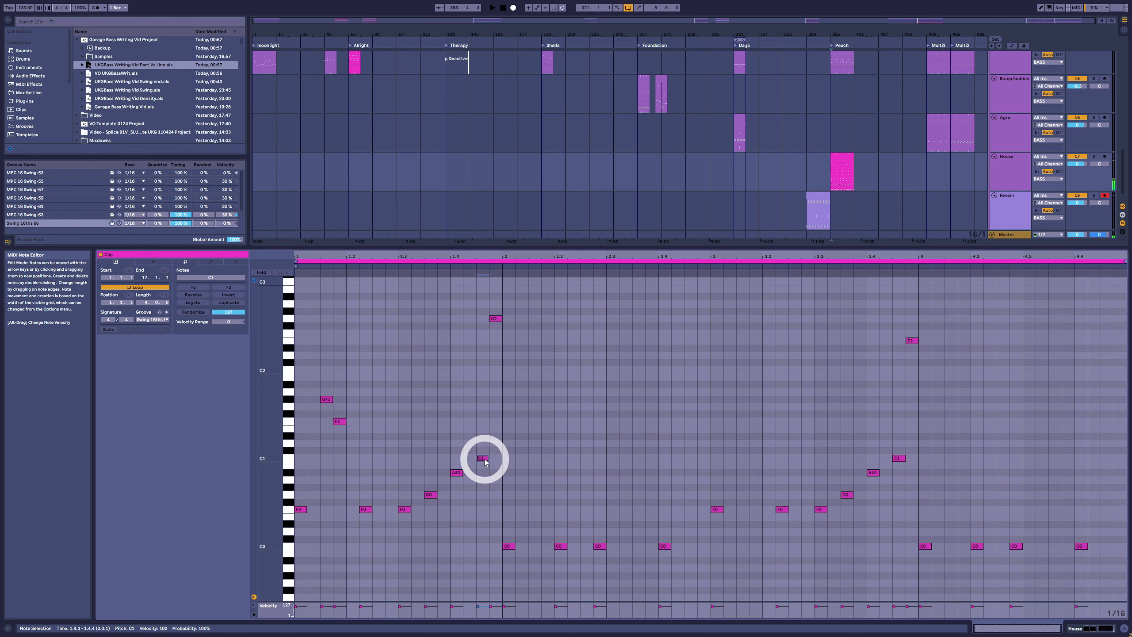
mouse_move(485, 462)
left_mouse_down()
mouse_move(482, 406)
mouse_move(497, 425)
mouse_move(477, 440)
left_mouse_up()
key("Delete")
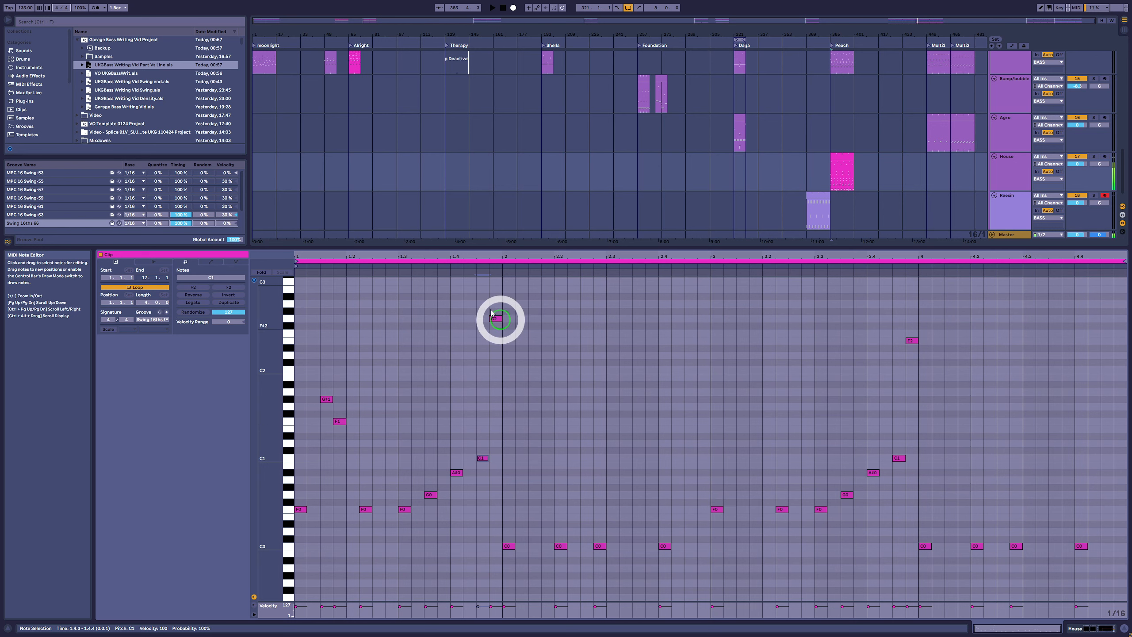
left_click(907, 358)
left_click(911, 340)
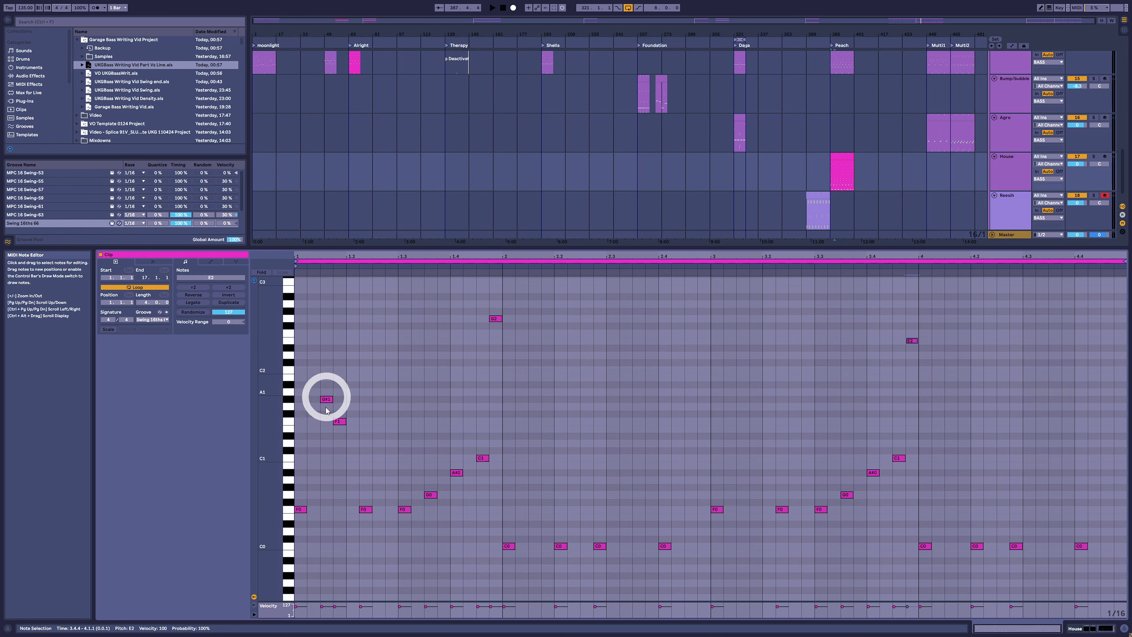
- Add G#0 and C1 above the clip's opening F0 note to outline the chord, and delete both added notes
left_click_drag(327, 400, 325, 411)
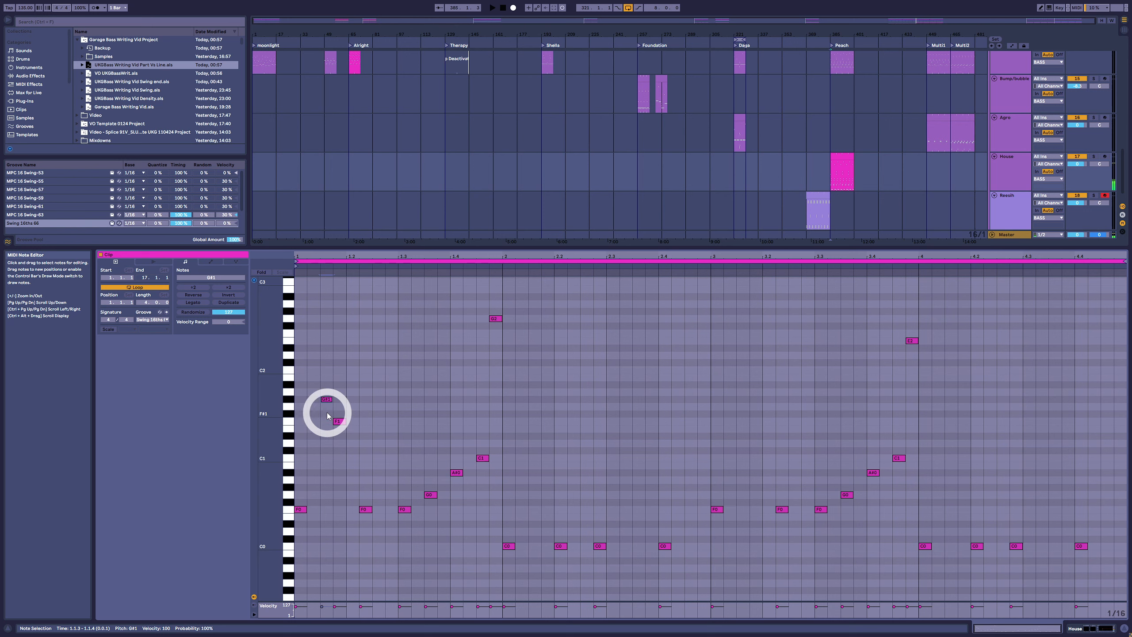
left_click_drag(299, 510, 299, 488)
double_click(300, 458)
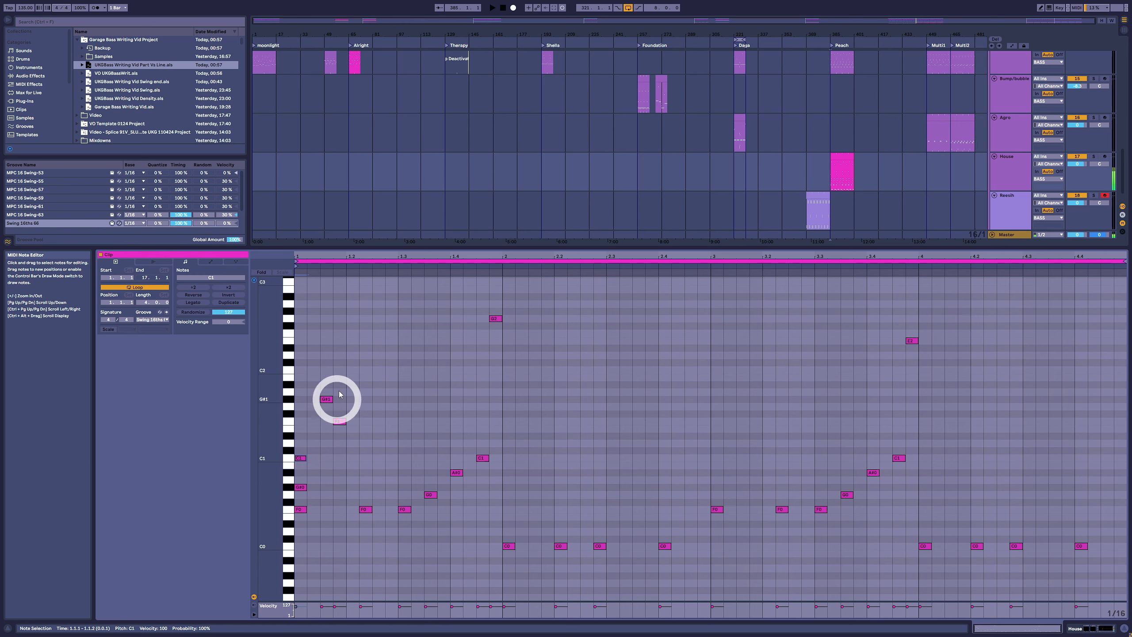
left_click_drag(317, 428, 298, 496)
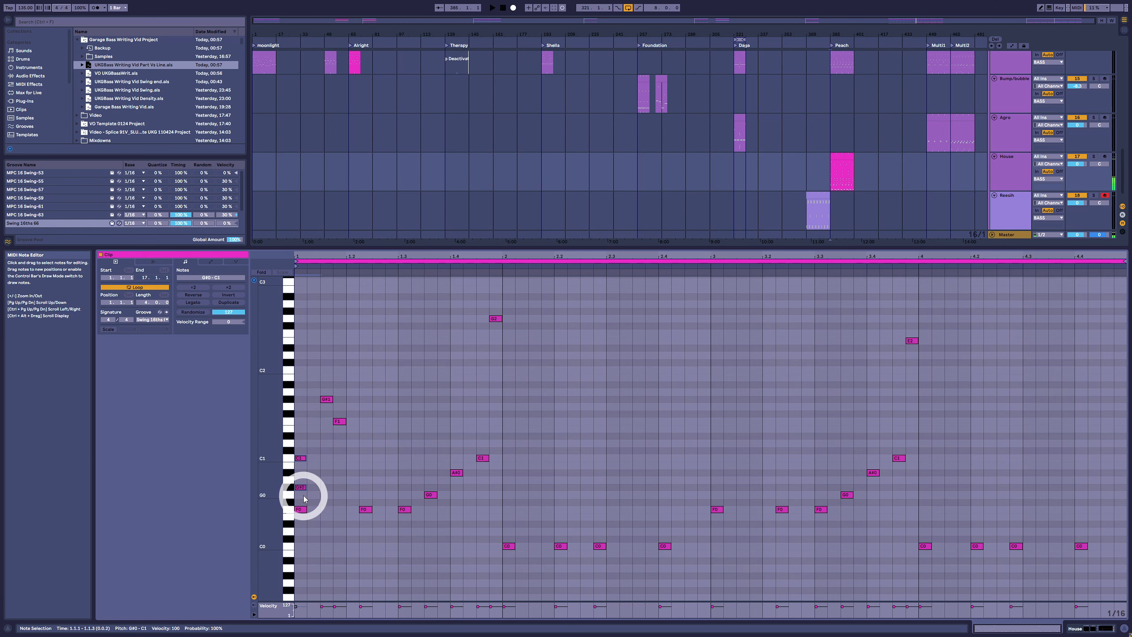
key("Delete")
- Try the ascending run in the first bar with its beat 1.4 note lowered to G#0
left_click(402, 515)
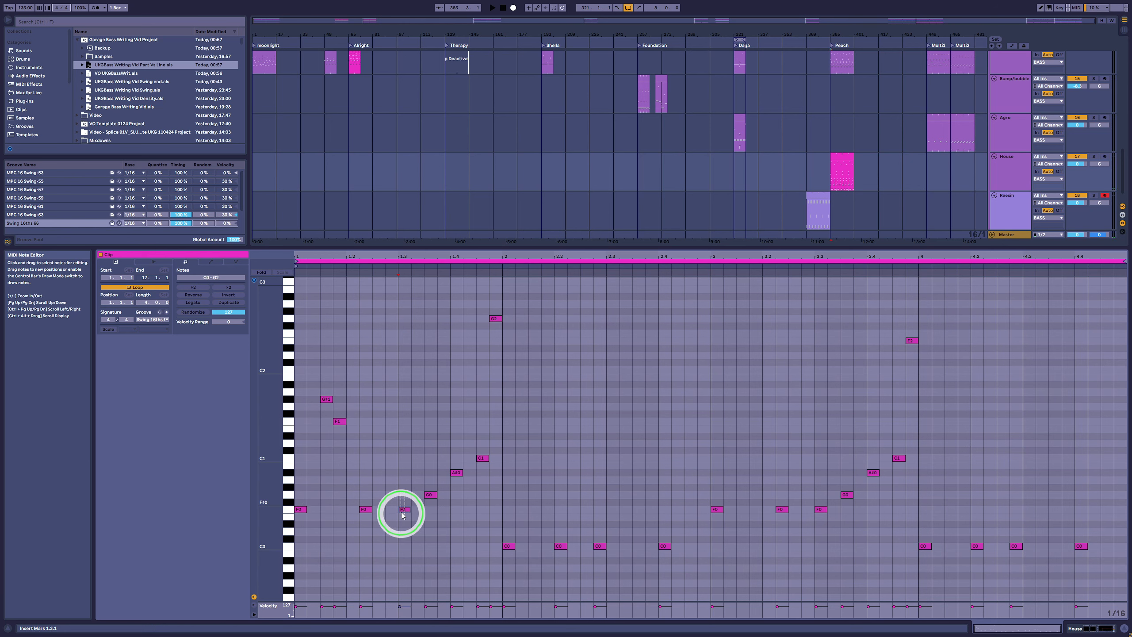
left_click_drag(402, 513, 403, 515)
left_click_drag(423, 479, 431, 502)
left_click_drag(456, 457, 458, 488)
left_click_drag(479, 439, 458, 486)
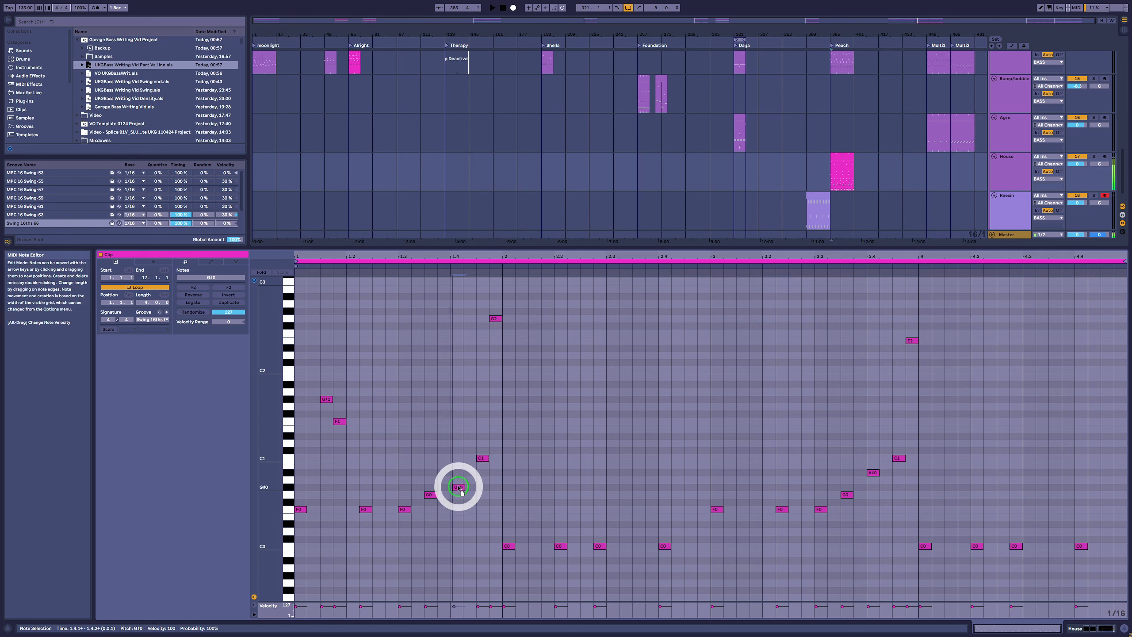
left_click(403, 509)
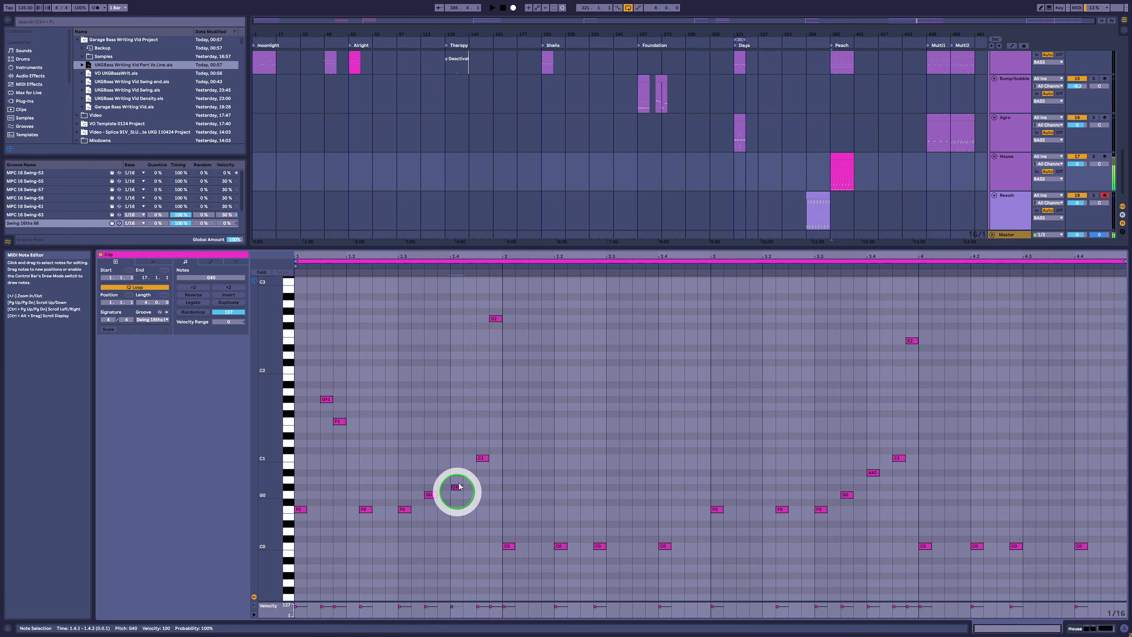
left_click(507, 546)
- Try raising the G0 note in the first bar's ascending run to G#0, and return it to G0
left_click_drag(456, 490, 432, 491)
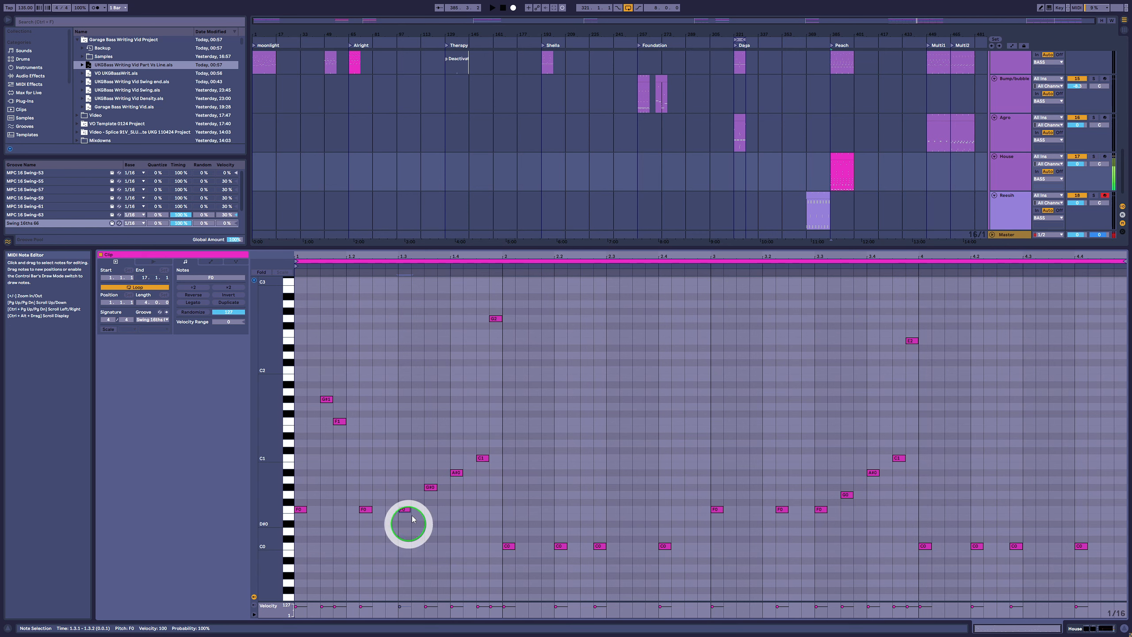
left_click(482, 458)
left_click(508, 545)
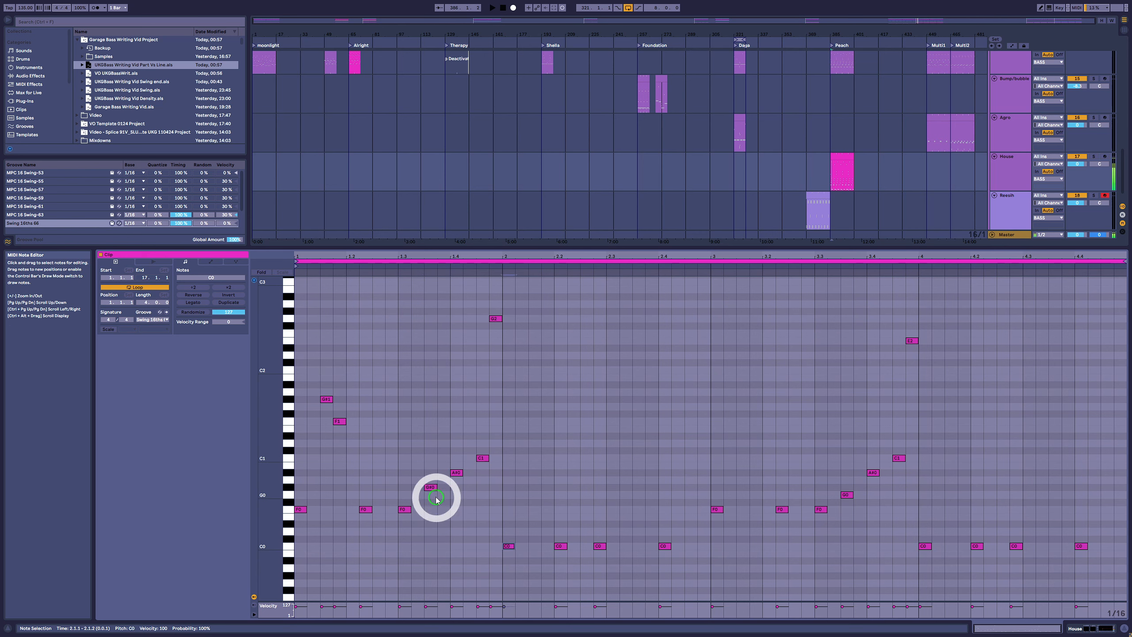
left_click_drag(431, 491, 431, 494)
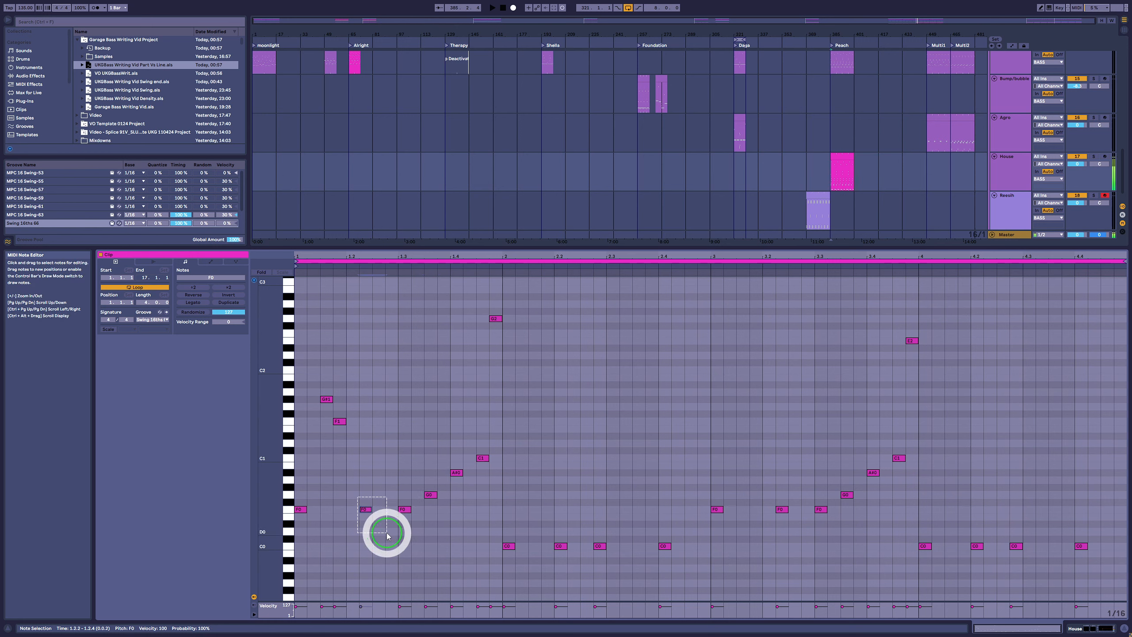
left_click(508, 546)
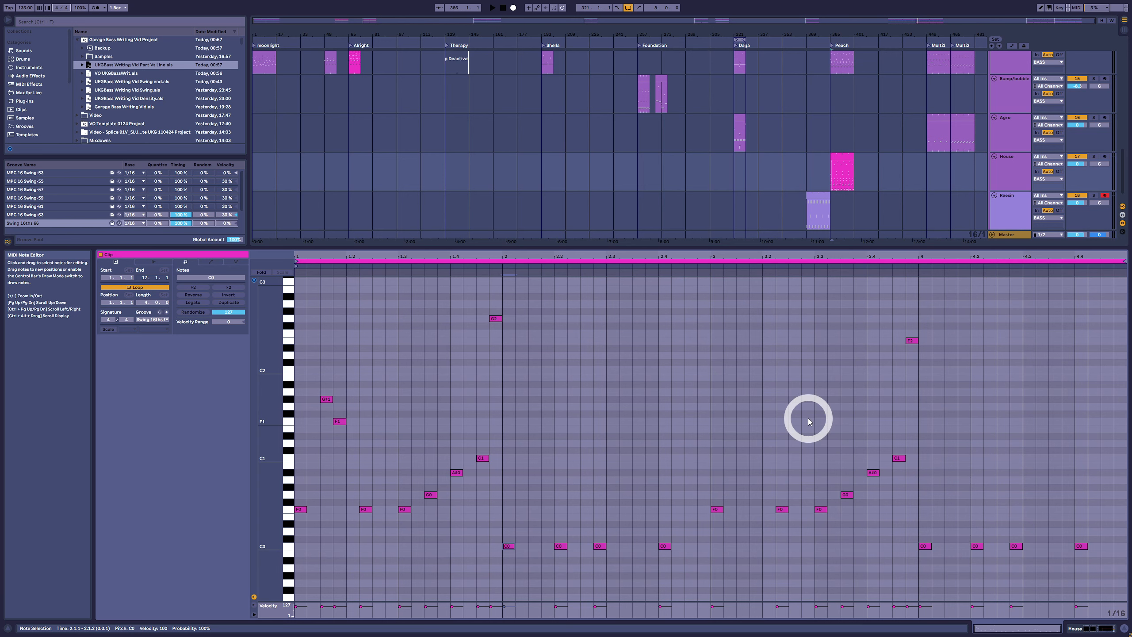
- Play the Reesh bass clip and then the House clip over the Peach section to compare them, and stop playback
left_click(816, 195)
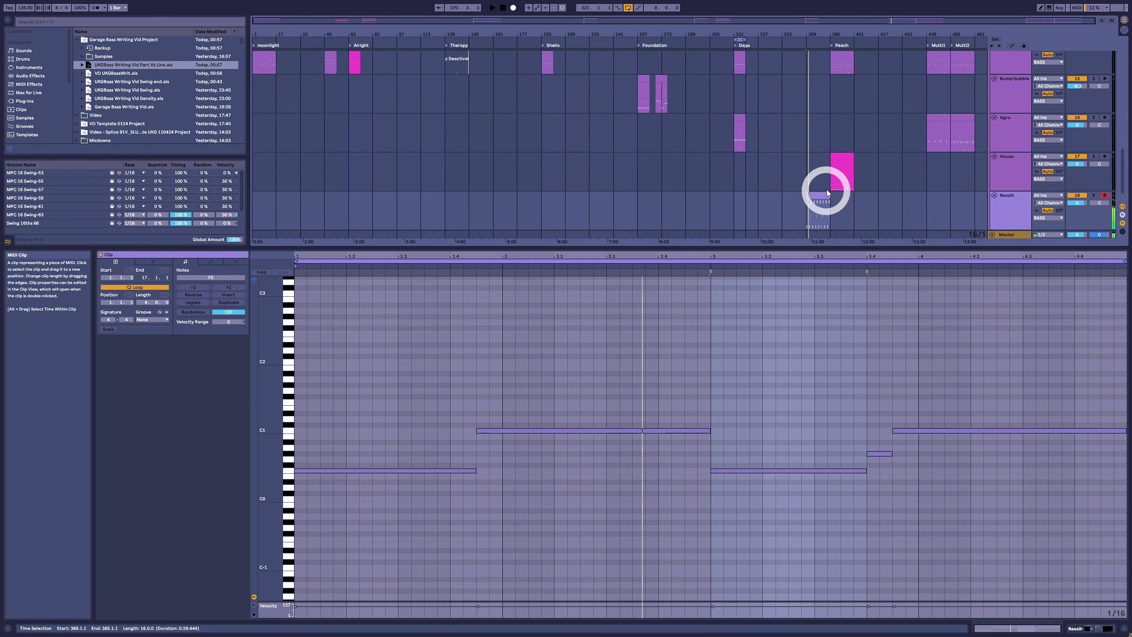
left_click(850, 156)
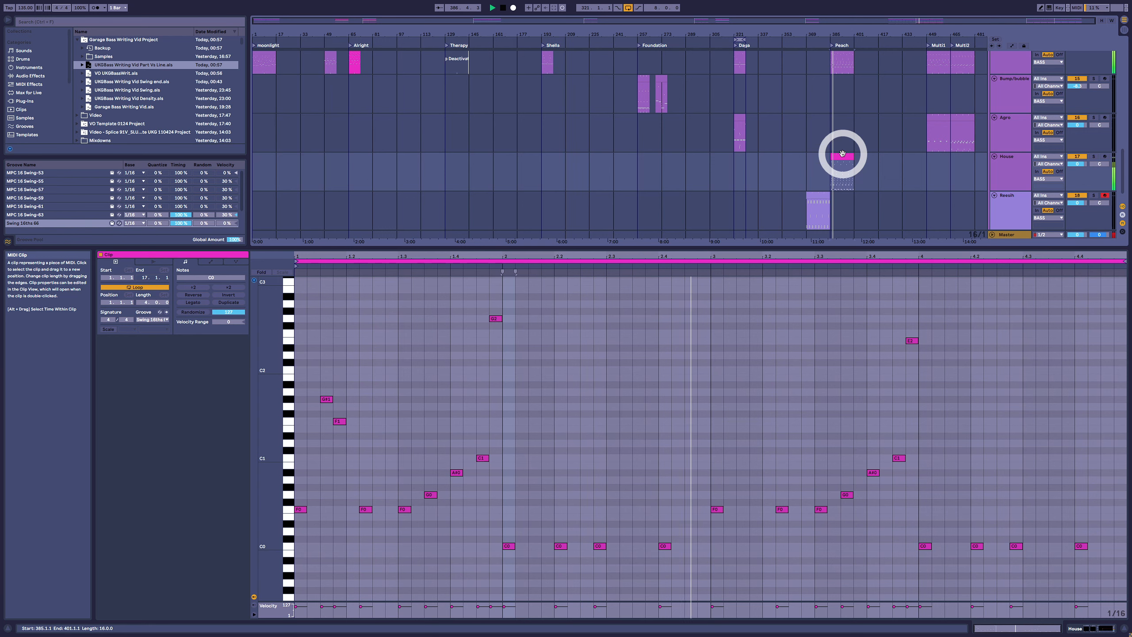
key("space")
- Open the 808 track's clip in the Alright section, play it, and select its low D#1, D1 and G0 notes
scroll(365, 165, "up", 5)
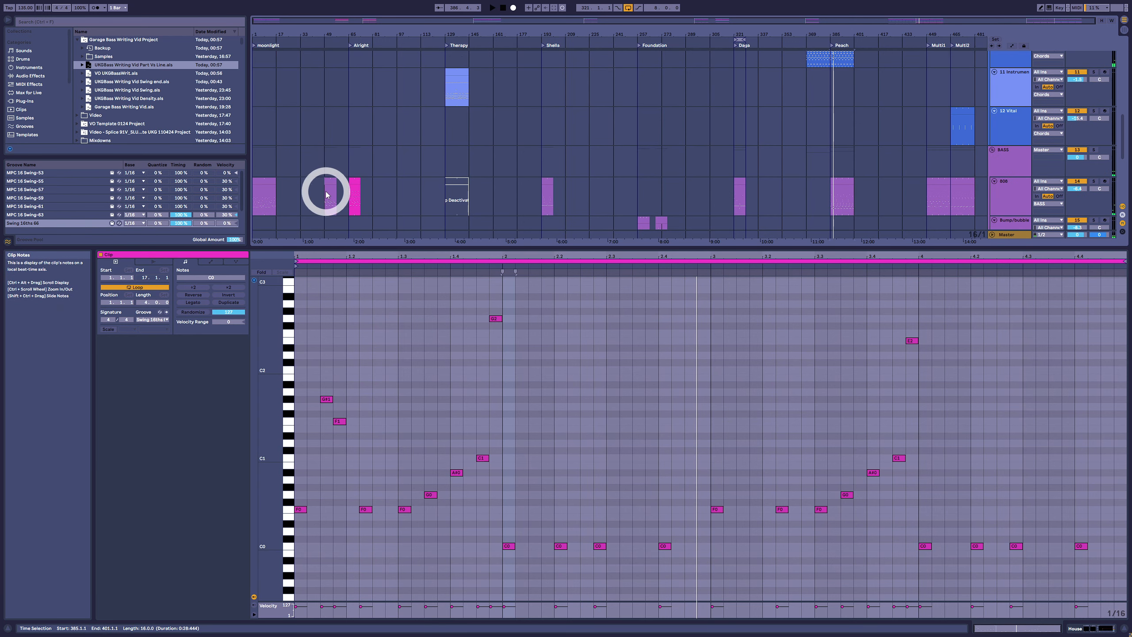
left_click(357, 182)
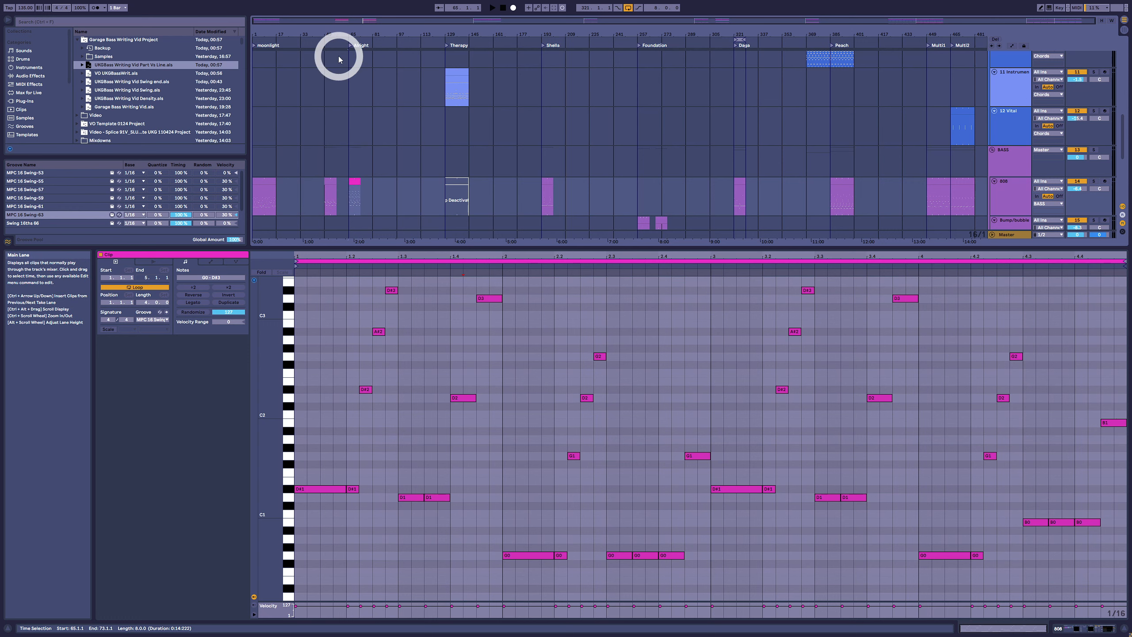
left_click(509, 427)
left_click_drag(285, 400, 281, 400)
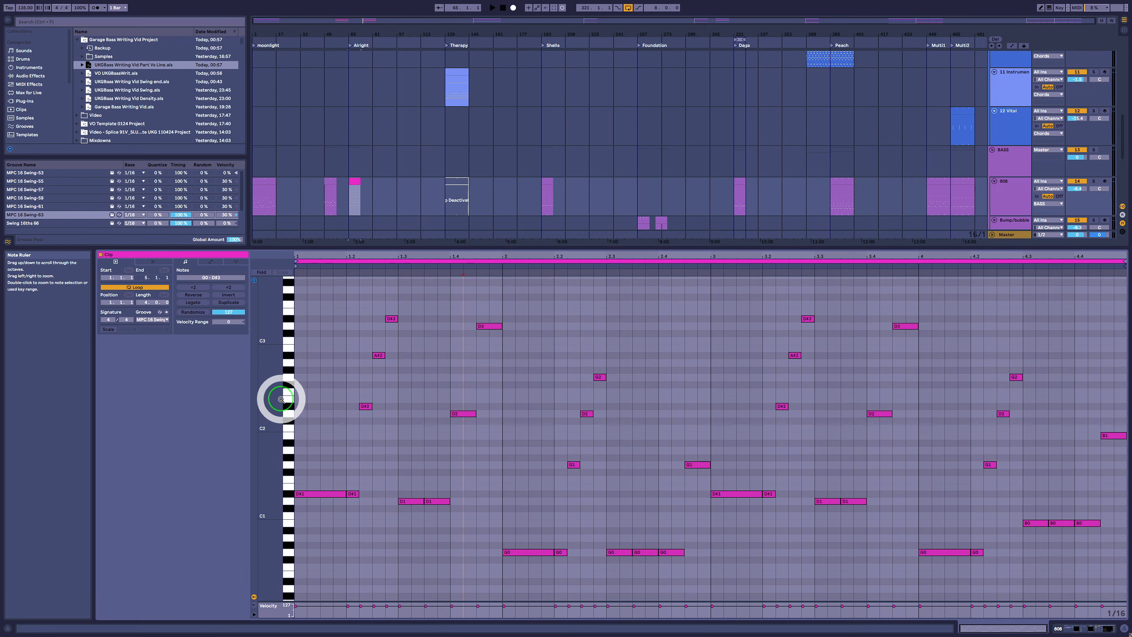
key("space")
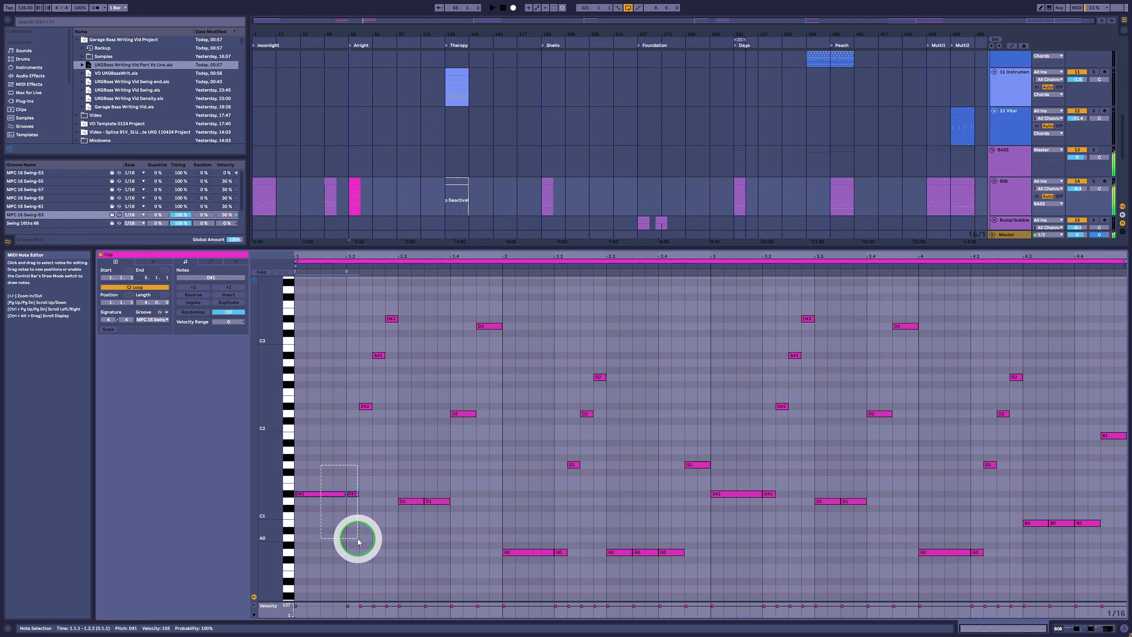
left_click_drag(401, 486, 600, 556)
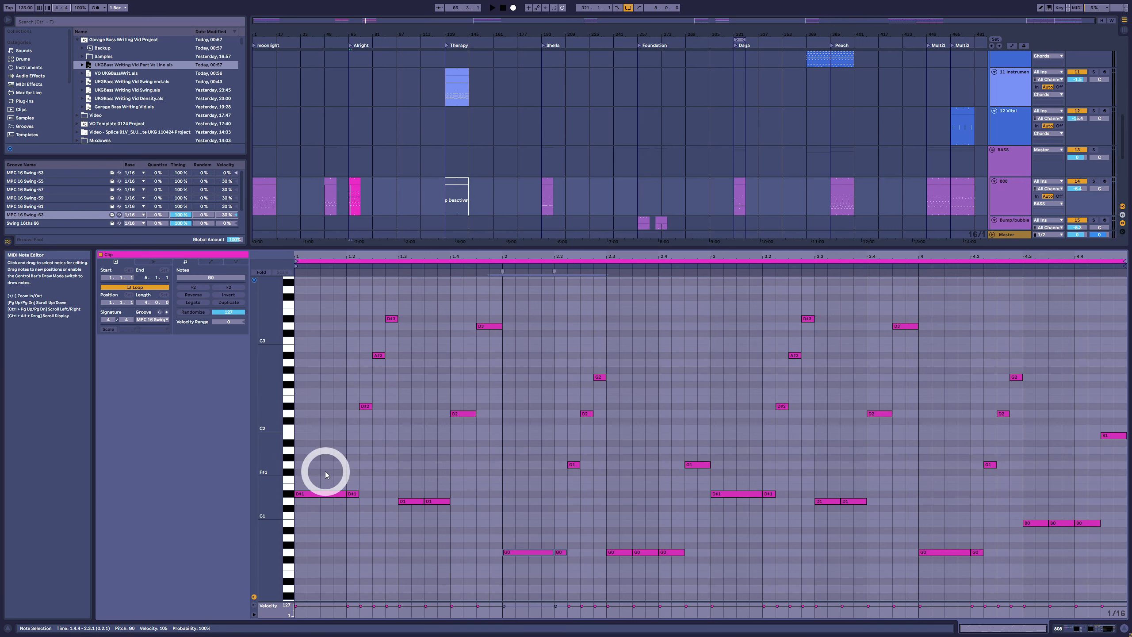
- Examine the low G0 notes in bar 2 and the higher D#2, A#2, D3 and G2 notes by selecting them in the 808 clip
left_click_drag(502, 528, 596, 573)
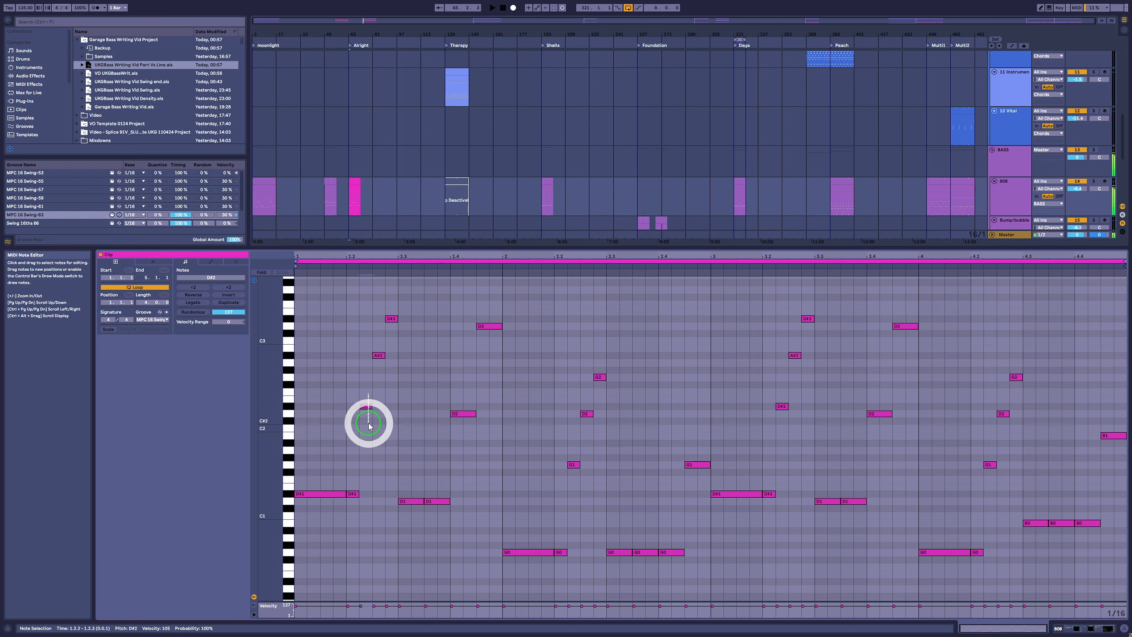
left_click(463, 413)
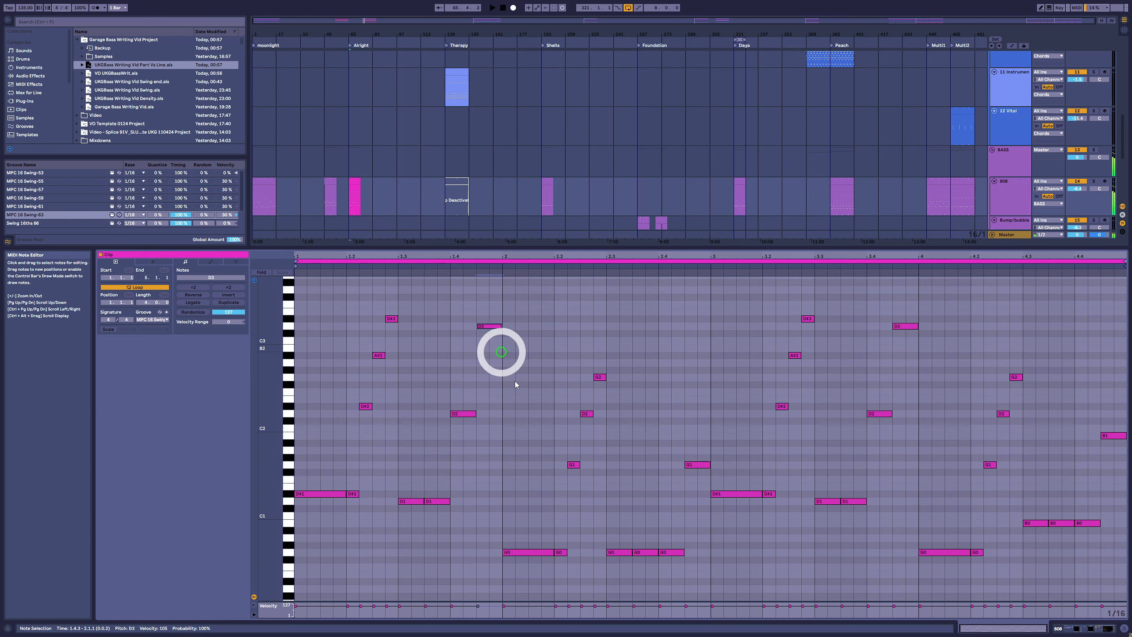
left_click(603, 364)
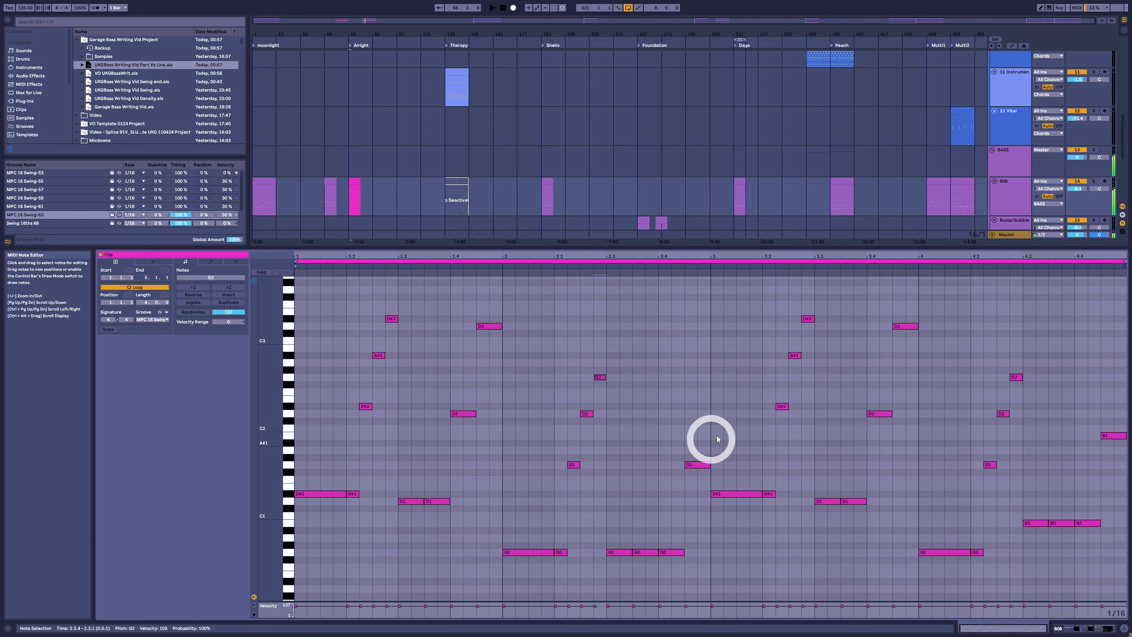
left_click(768, 494)
left_click_drag(789, 386, 773, 424)
left_click(393, 356)
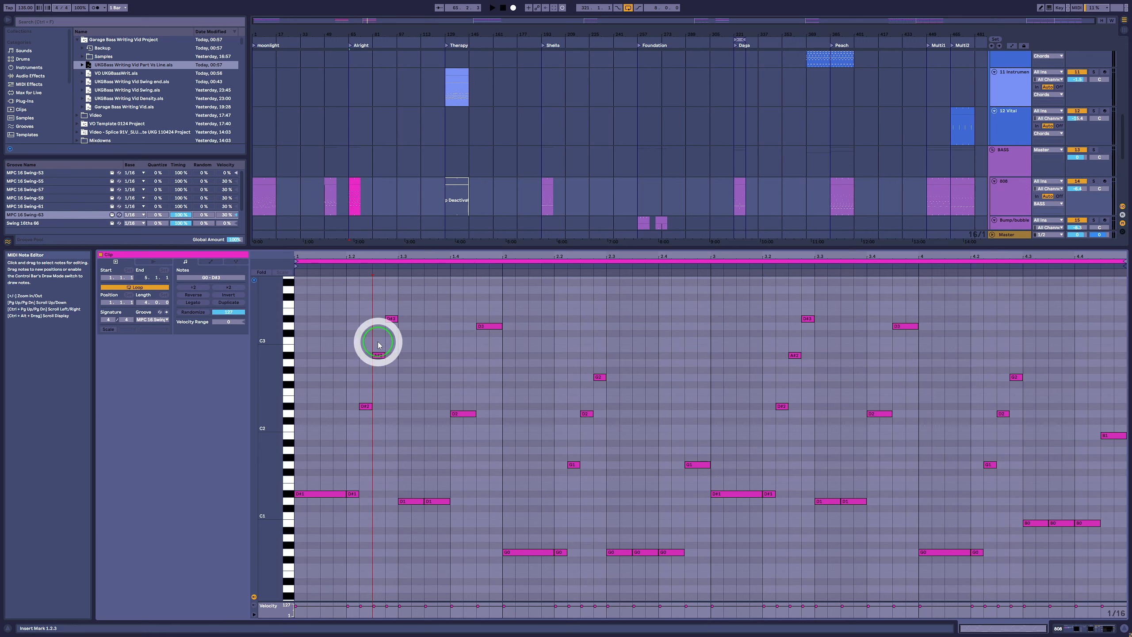
left_click_drag(378, 341, 416, 404)
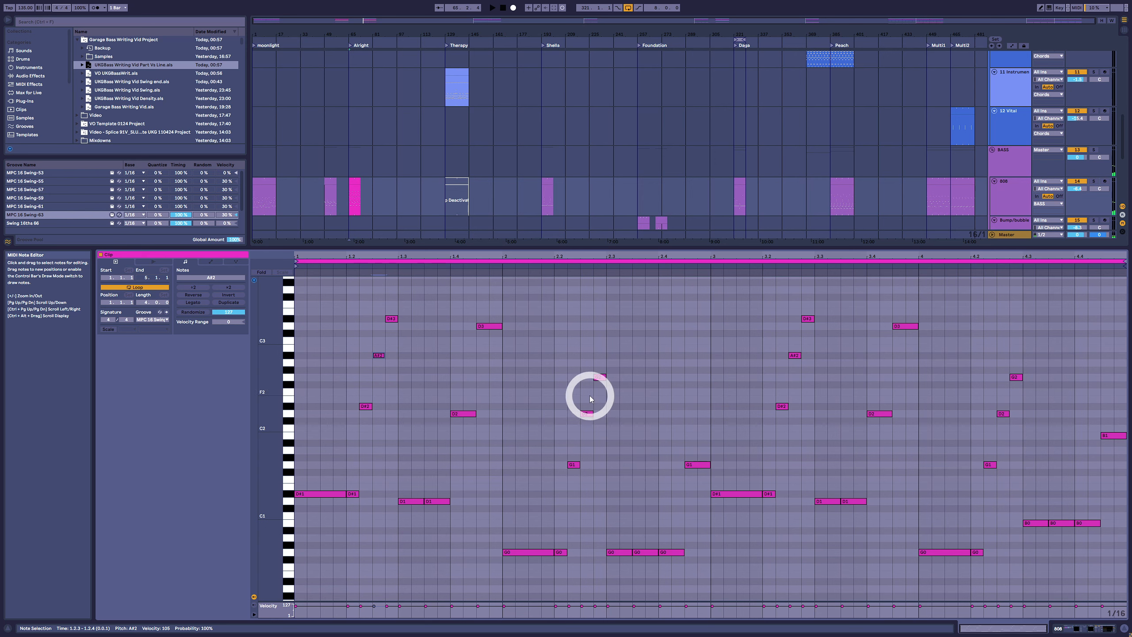
- Try adding A#1 and D2 notes above the G1 note at beat 2.2 in the 808 clip
mouse_move(589, 395)
left_mouse_down()
mouse_move(588, 441)
mouse_move(584, 400)
mouse_move(573, 462)
mouse_move(562, 442)
mouse_move(576, 414)
left_mouse_up()
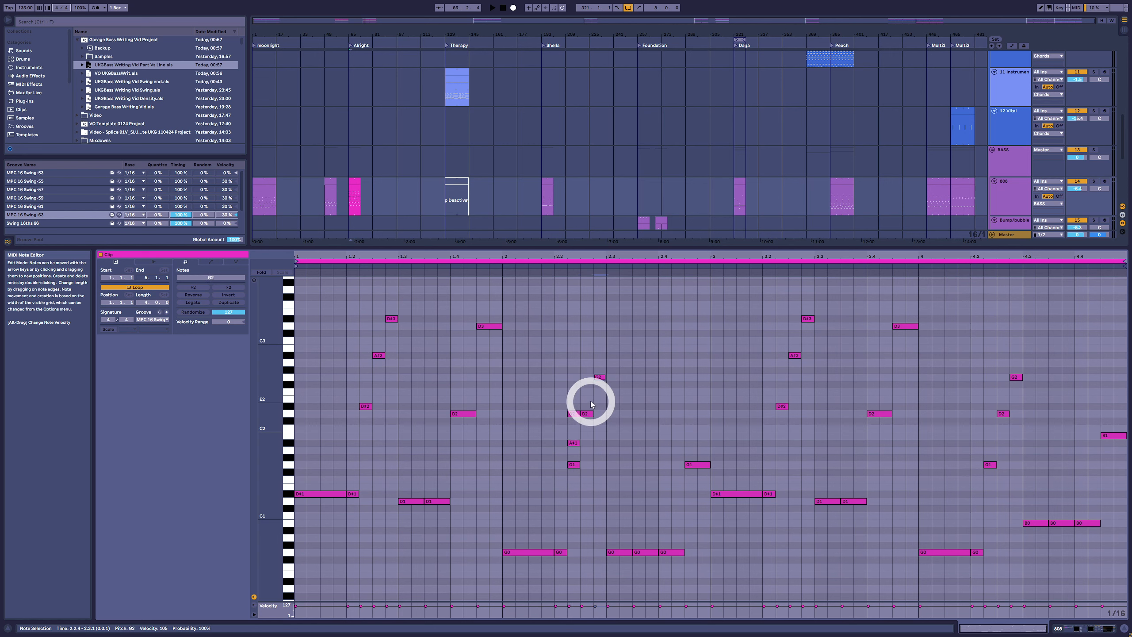
left_click(576, 414)
left_click_drag(575, 414, 572, 476)
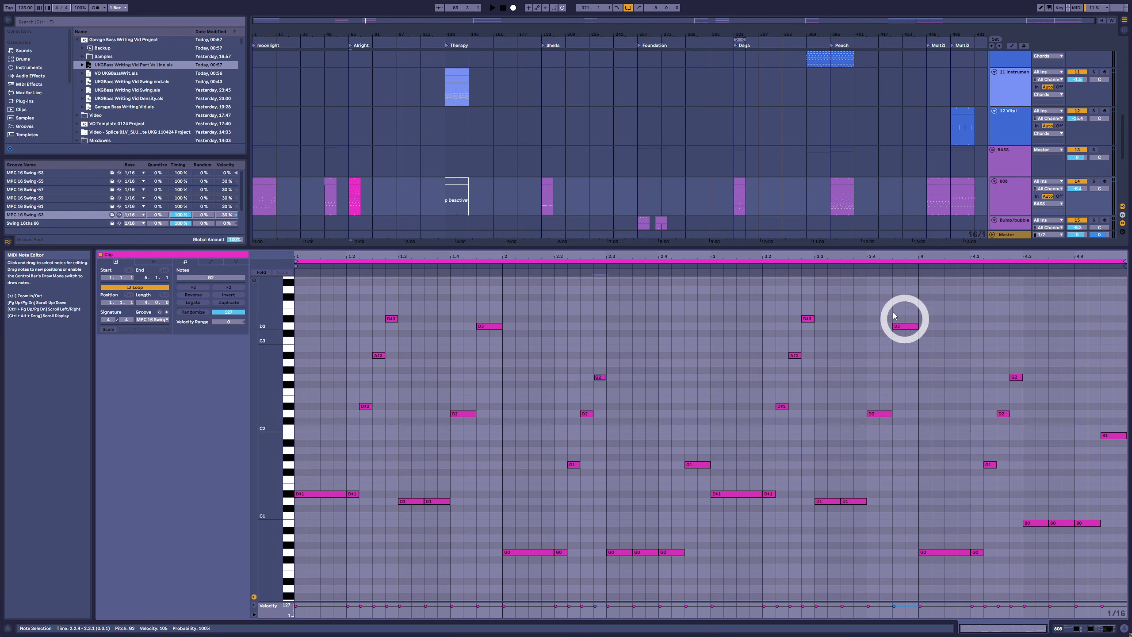
- Select the higher notes in bar 3, the ascending G1–G2 run in bar 4 and the ascending D#2–D#3 run in bar 1
left_click_drag(808, 318, 795, 422)
left_click_drag(961, 357, 1030, 496)
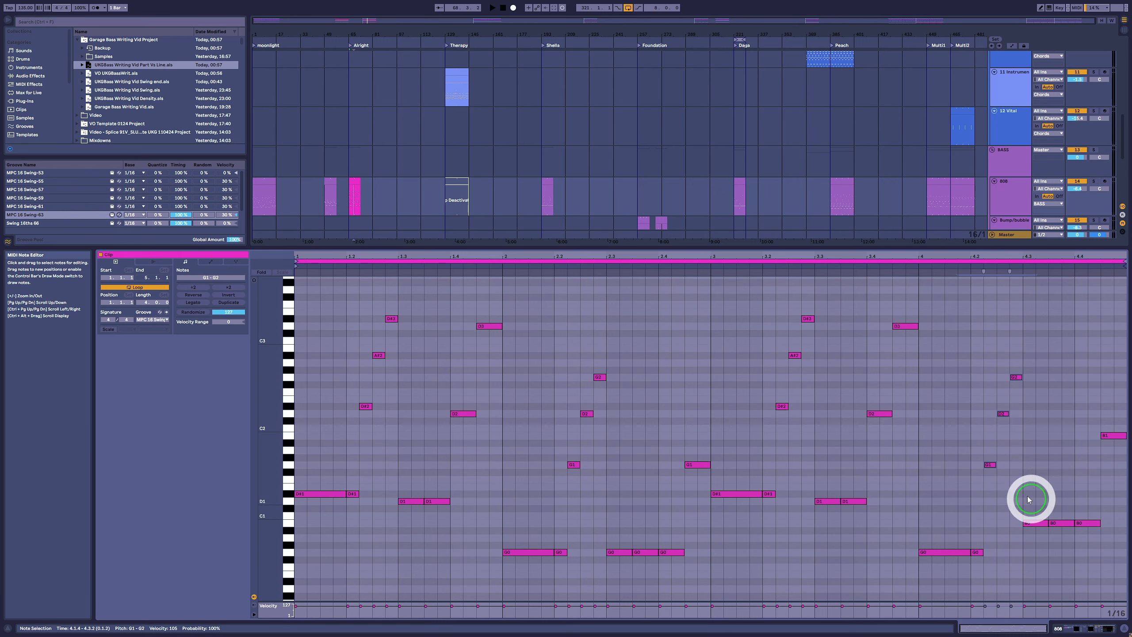
left_click_drag(345, 307, 438, 455)
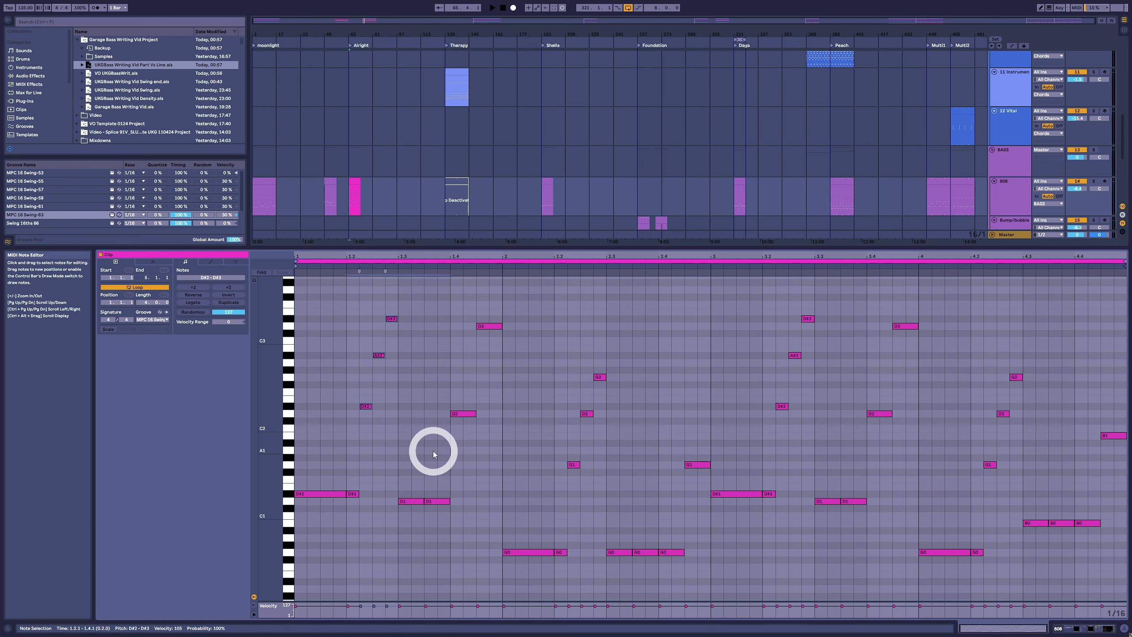
- Open the simpler 808 clip just before the Alright section, return to the Alright clip and play it for comparison
left_click(329, 183)
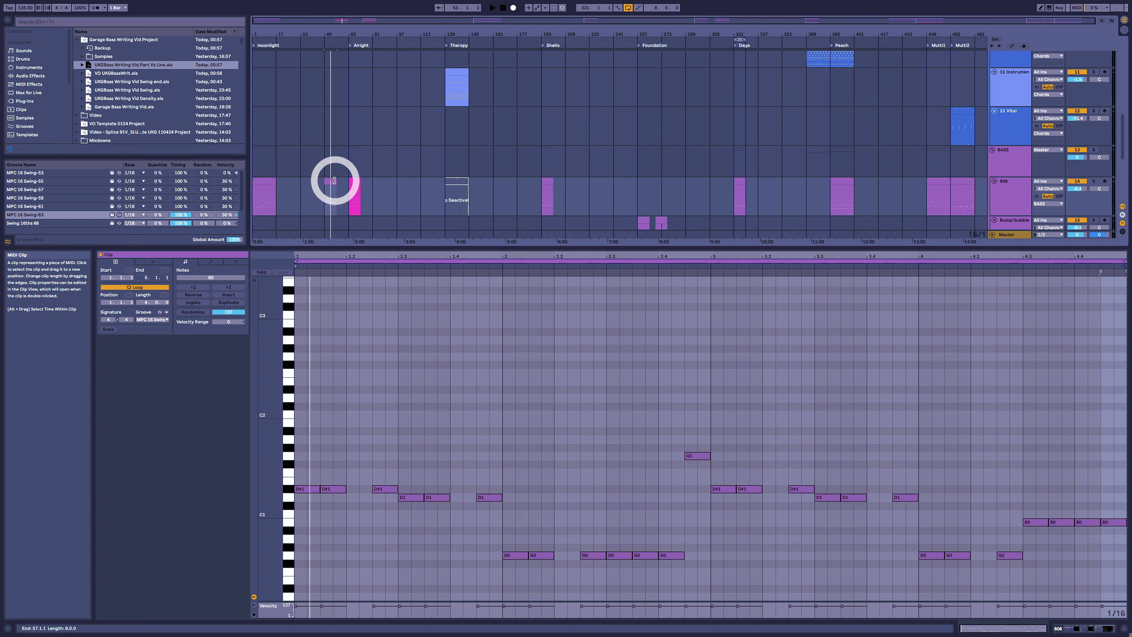
left_click(353, 180)
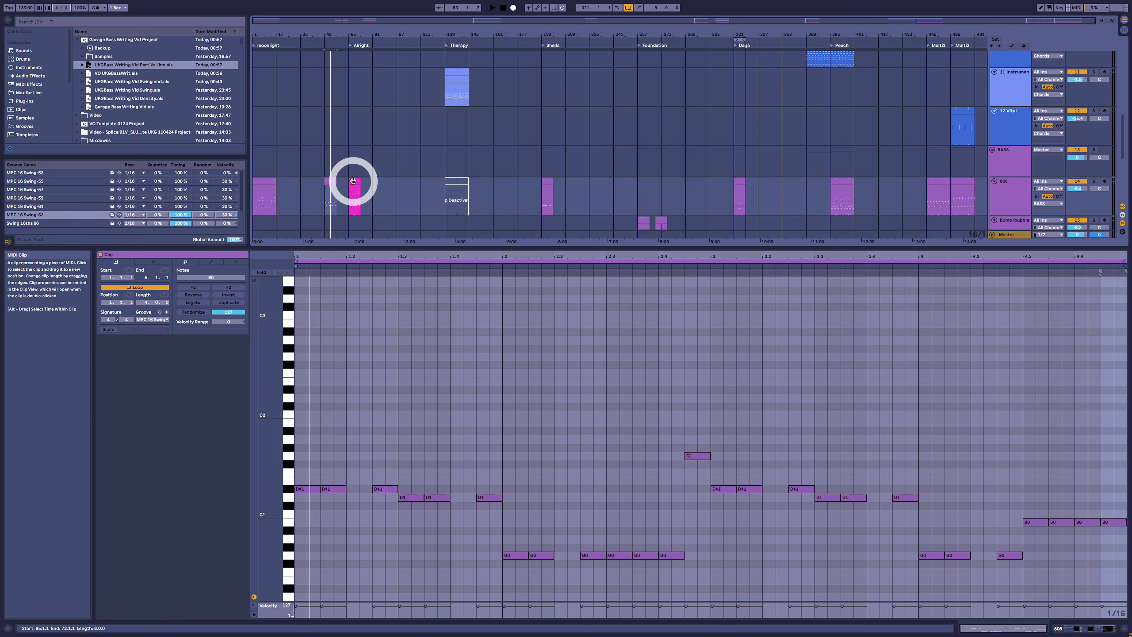
left_click(353, 180)
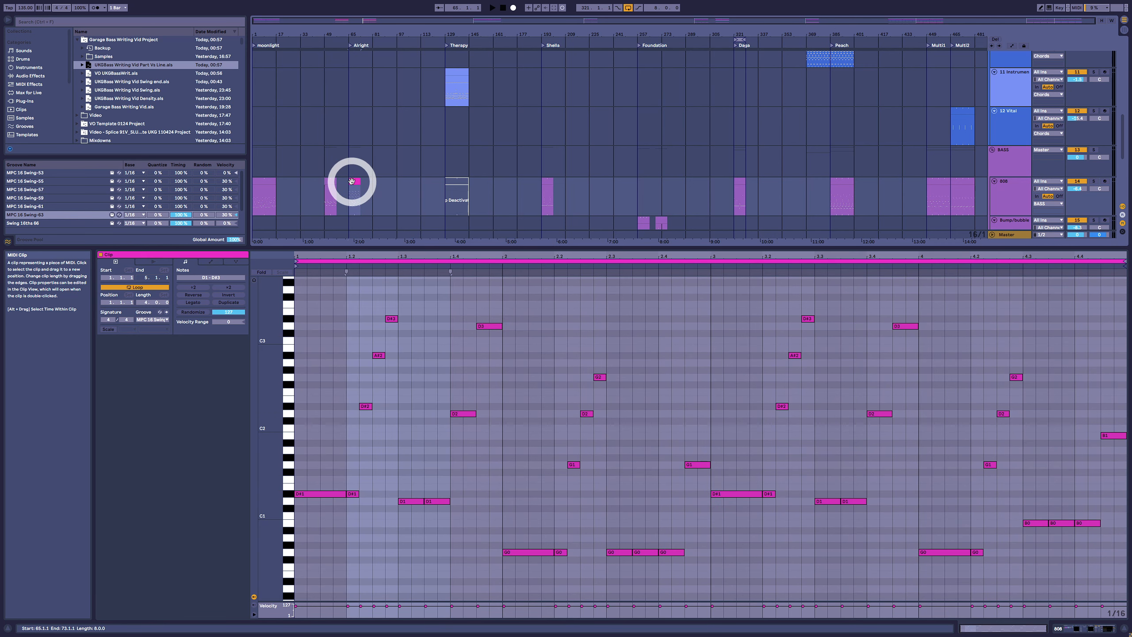
key("space")
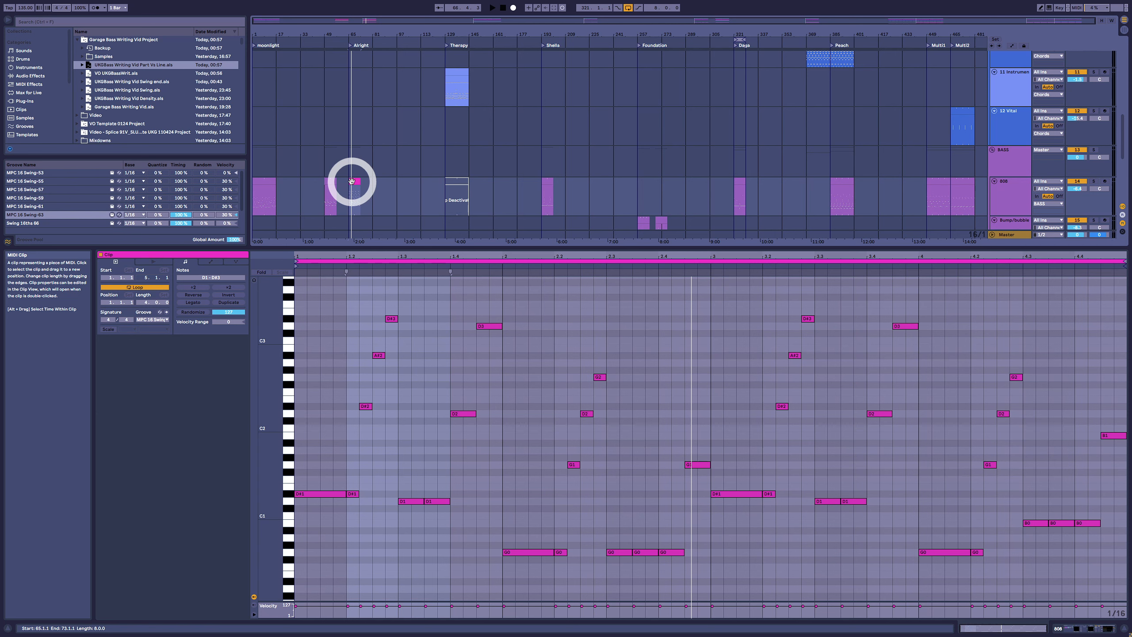
left_click(364, 191)
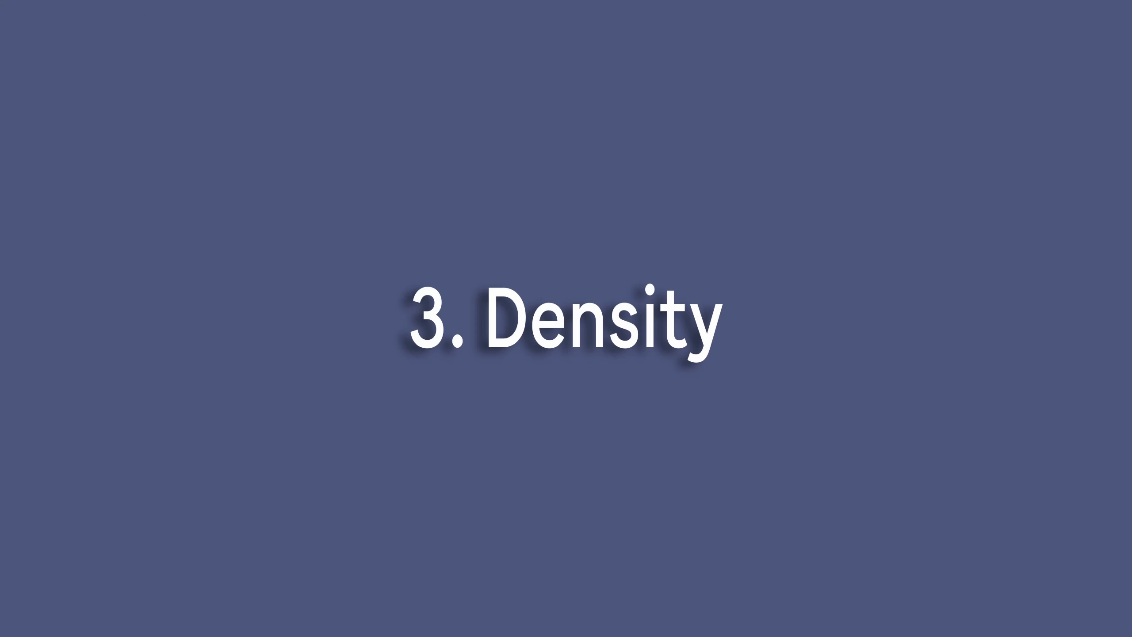
- Play back the Agro track's bass in the Daga section with its Vital Daga Bass preset in view
left_click(626, 197)
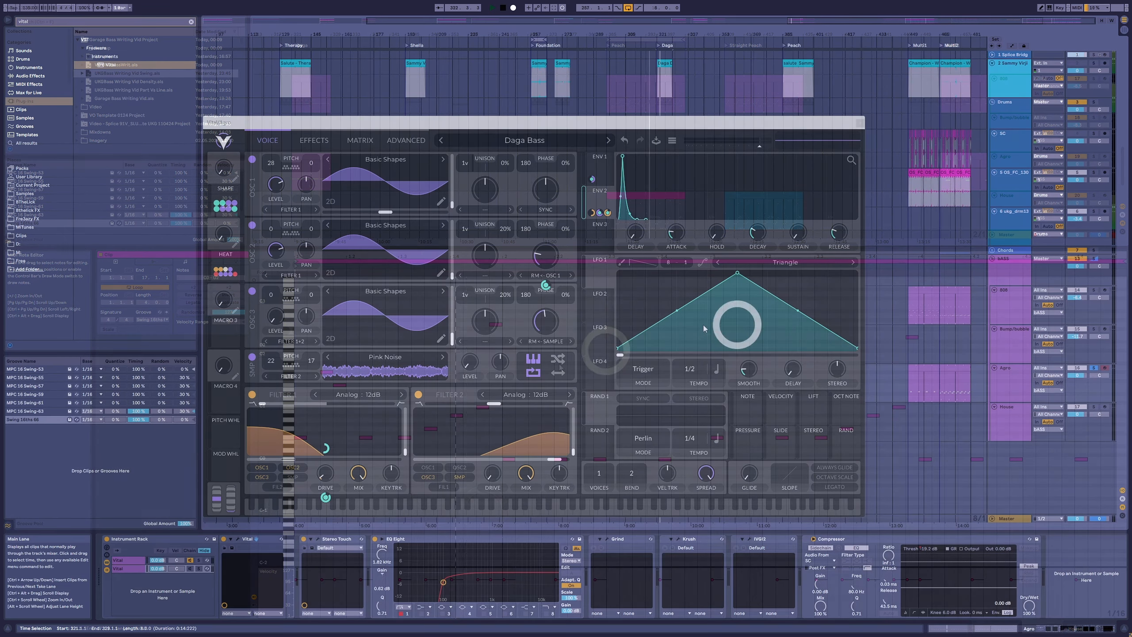
mouse_move(538, 121)
left_mouse_down()
mouse_move(539, 101)
mouse_move(544, 129)
left_mouse_up()
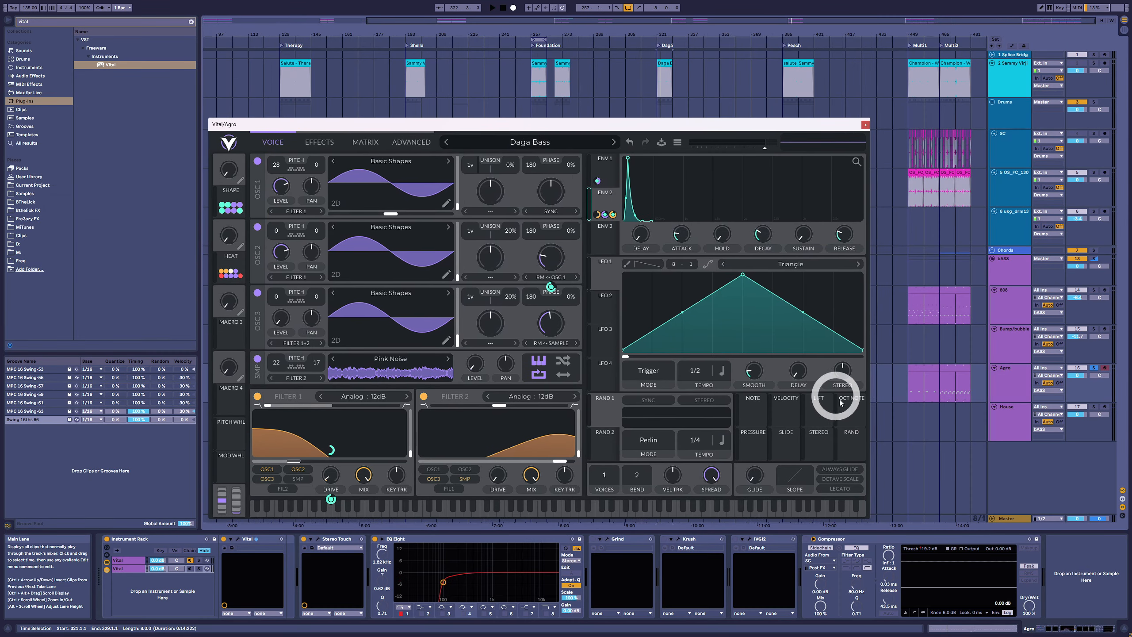
key("space")
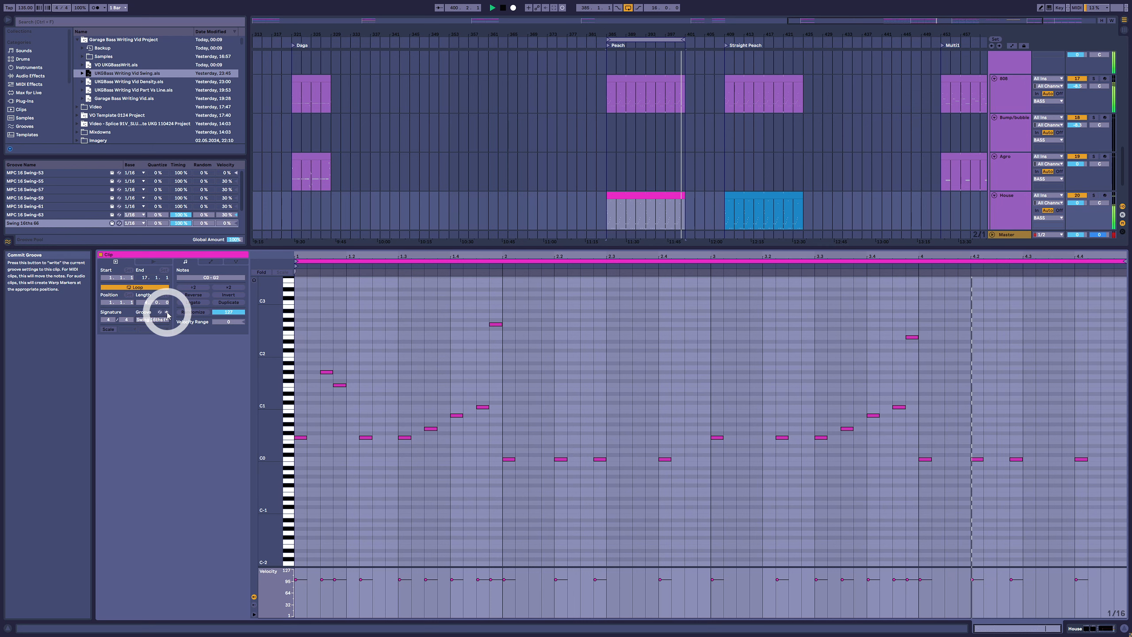
- Commit the Swing 16ths 66 groove to the House track's clip in the Peach section
left_click(168, 314)
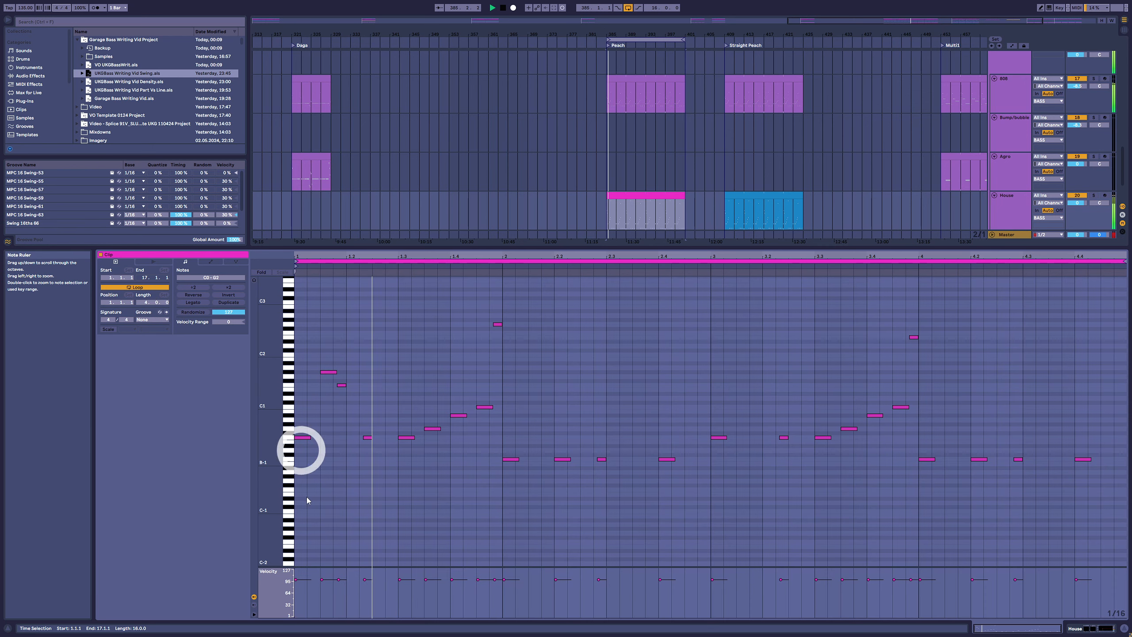
left_click(337, 555)
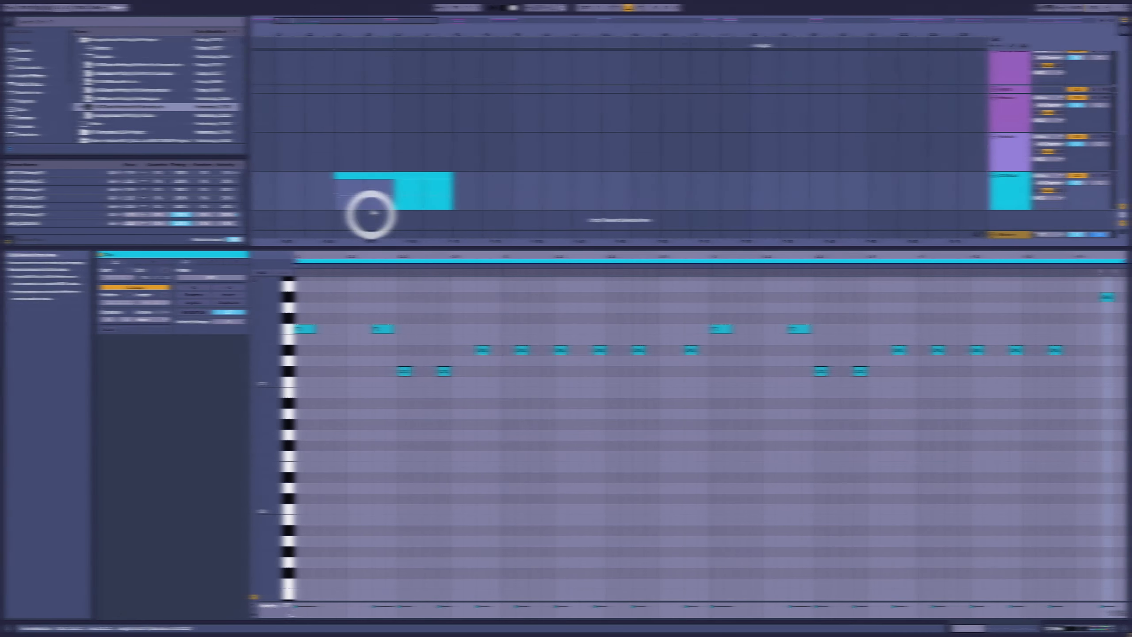
- Play the 21-Vital track's bass clip at bar 25 and its second clip from bar 33 to compare them
left_click(369, 178)
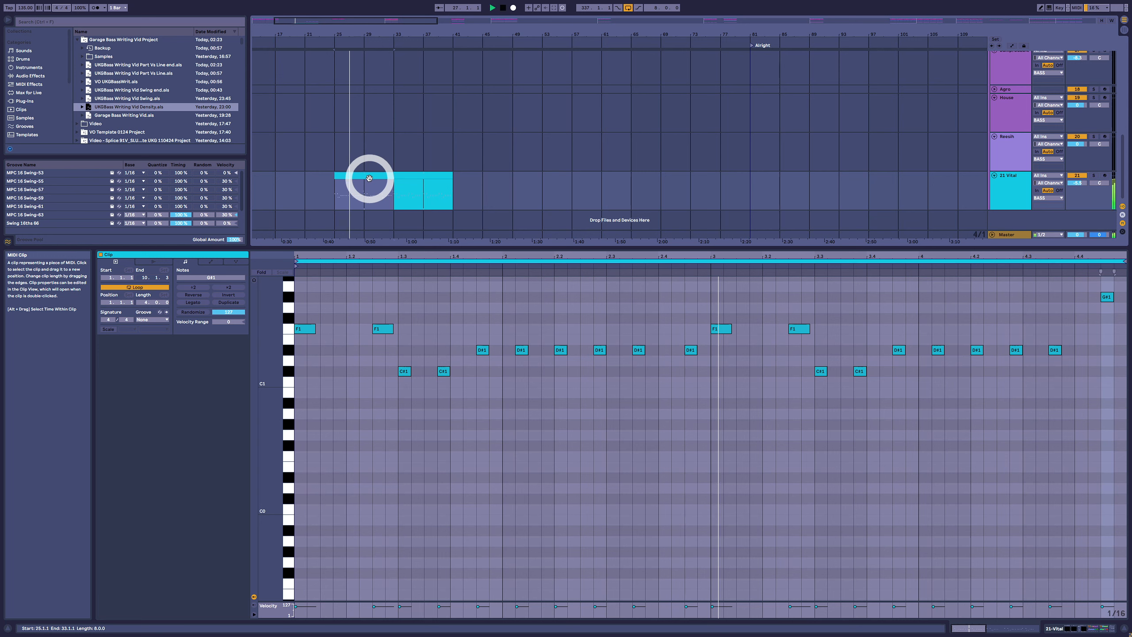
left_click(410, 177)
left_click(421, 178)
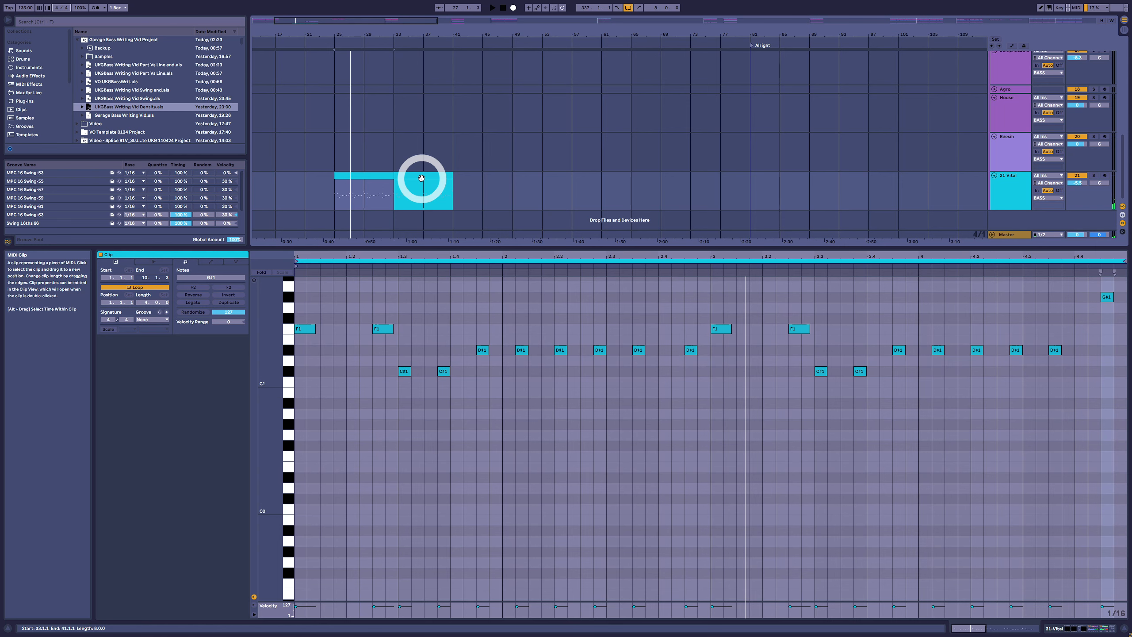
left_click(421, 178)
key("space")
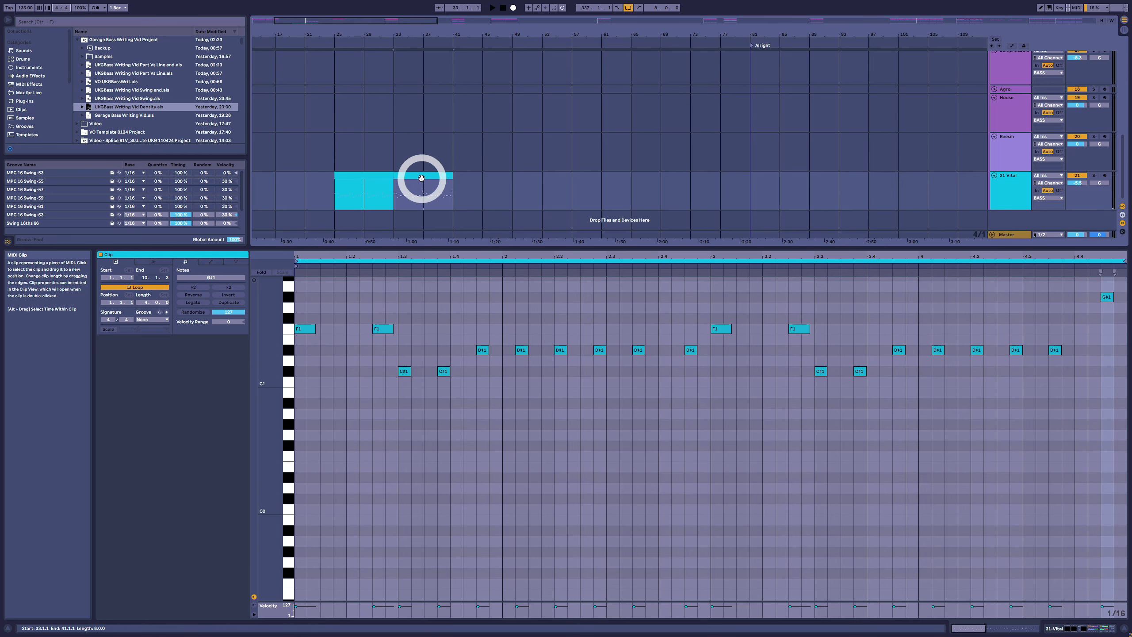
key("space")
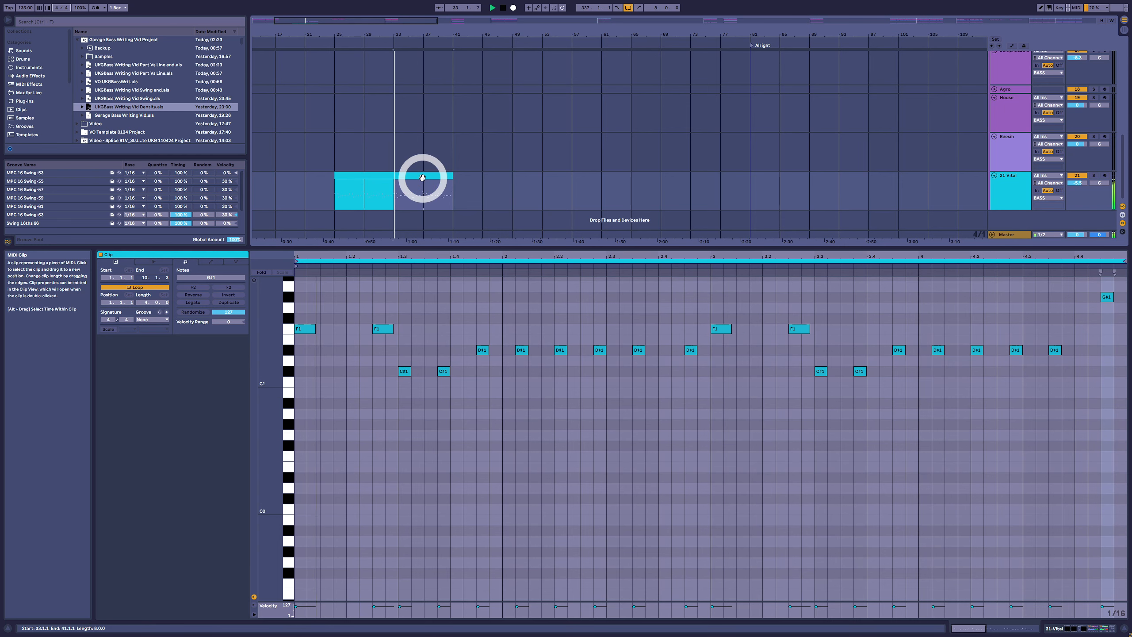
- Stop playback, unfold the Chords group and inspect the m1Tx track's chord clip at bar 33
key("shift+Tab")
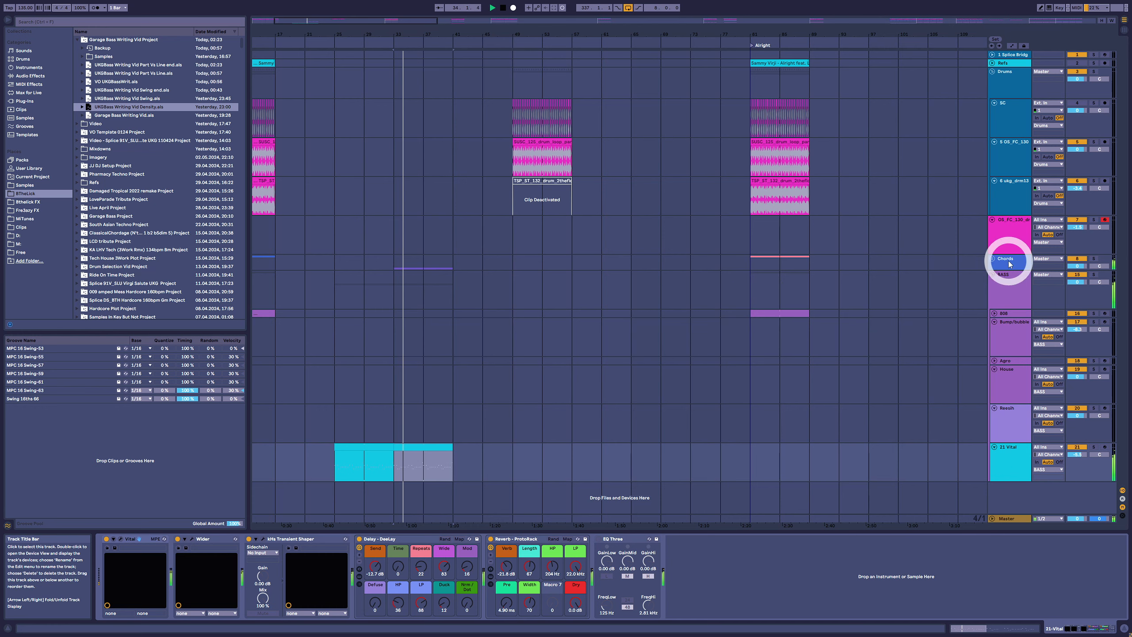
left_click(992, 259)
key("space")
left_click(410, 475)
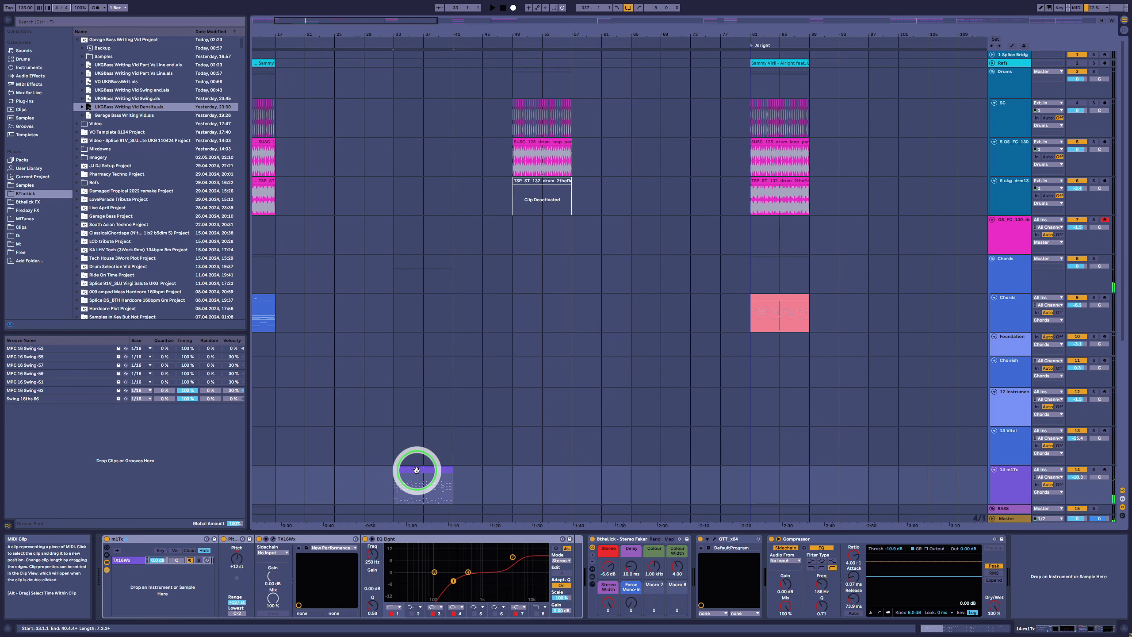
double_click(410, 475)
key("shift+Tab")
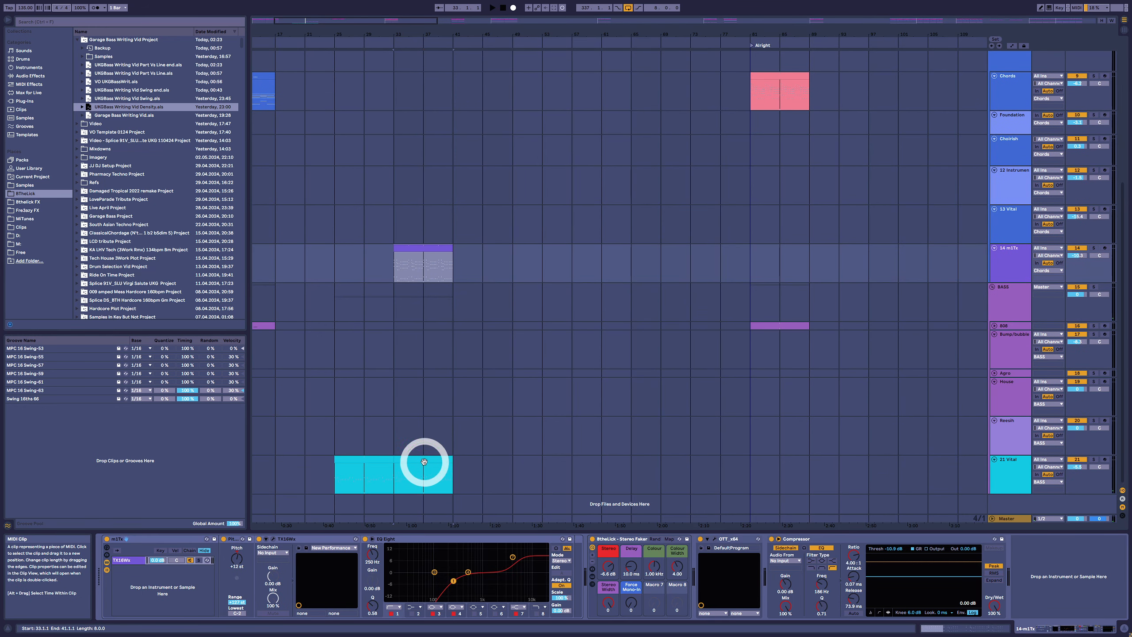
- Reactivate the deactivated drum loop at bar 49 on the 6-ukg_drm130 track and play the drums from there
left_click(499, 464)
left_click(511, 401)
scroll(511, 401, "up", 5)
left_click(538, 152)
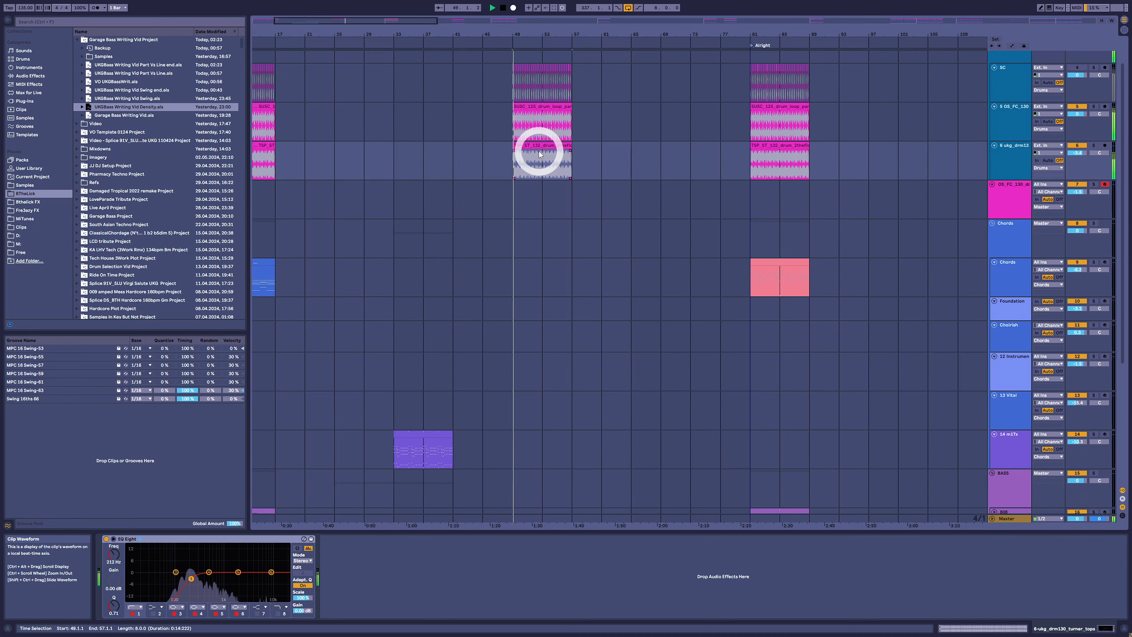
key("space")
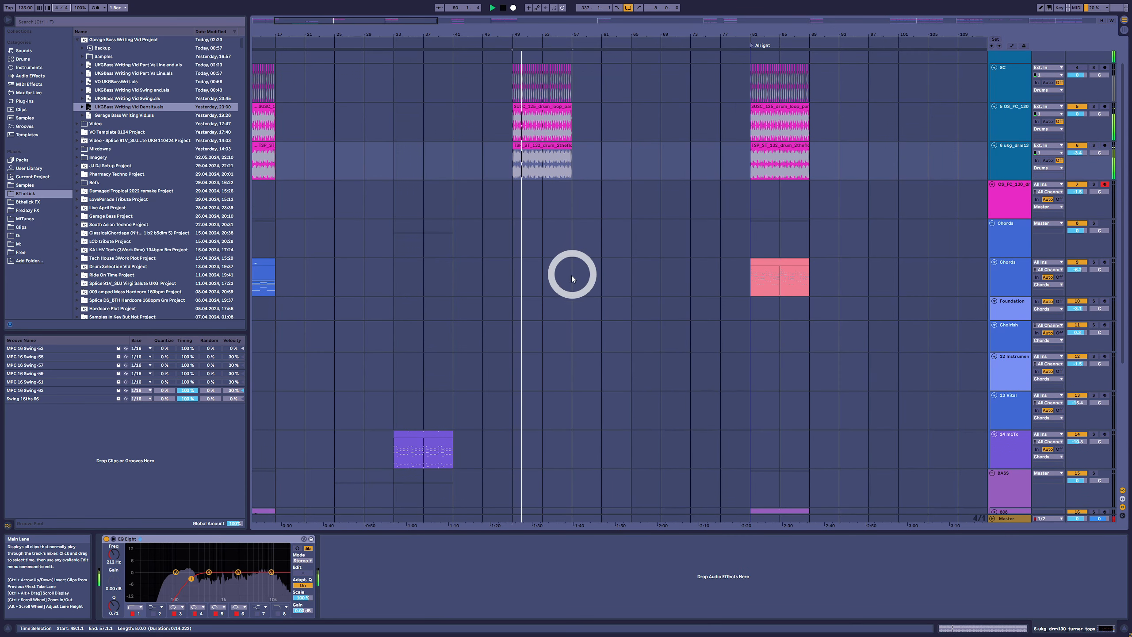
- Copy the 21-Vital track's bar 33 bass clip to bar 49 under the drums and open the copy's notes
scroll(571, 290, "down", 2)
scroll(570, 296, "down", 6)
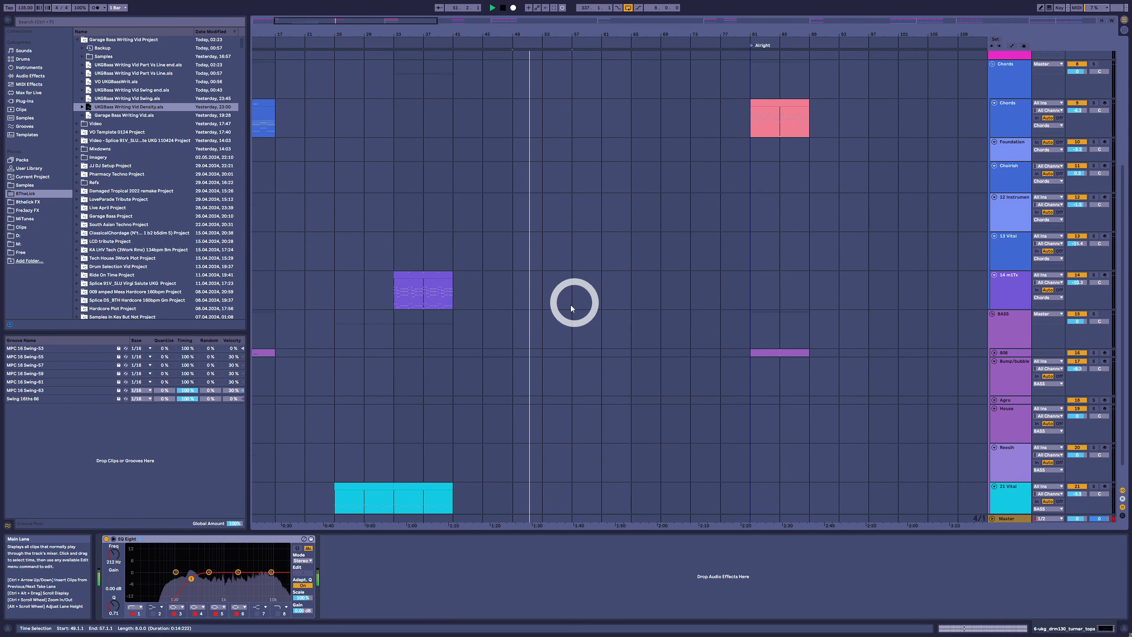
left_click(422, 460)
key("space")
left_click_drag(421, 461, 538, 463)
double_click(538, 463)
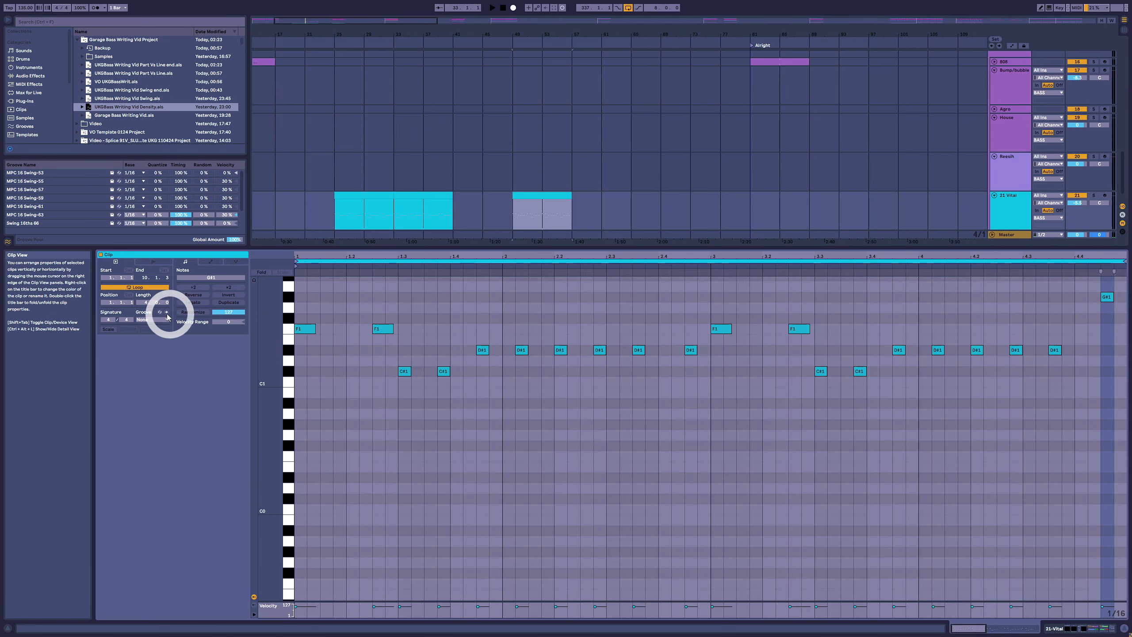
- Apply the Swing 16ths 66 groove to the copied bass clip and play it with the drums from bar 49
left_click(153, 320)
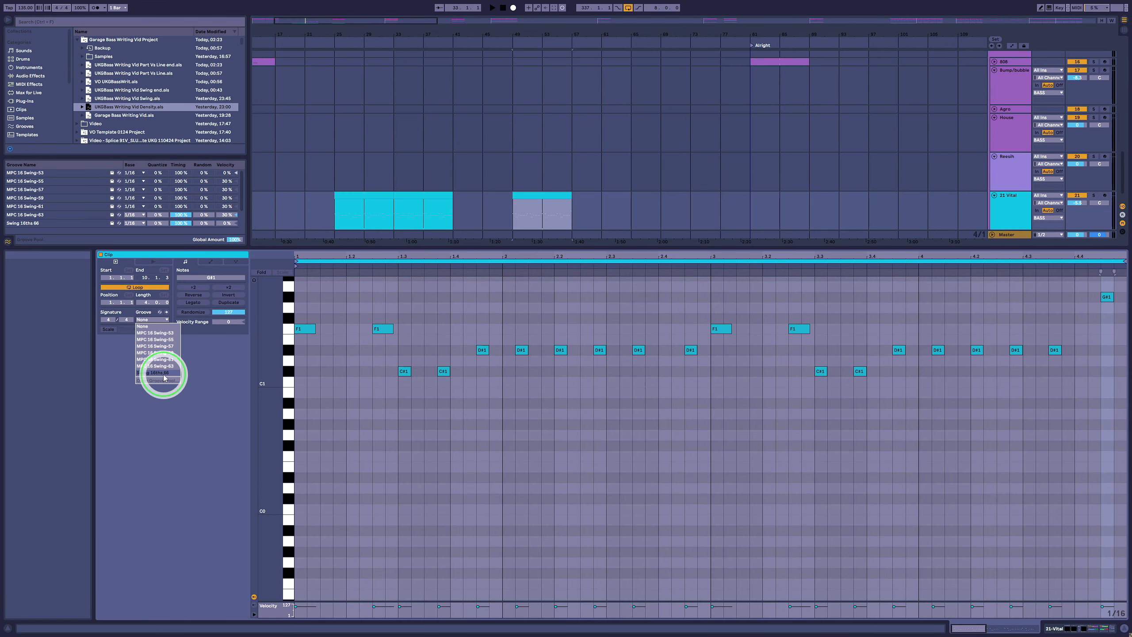
left_click(165, 373)
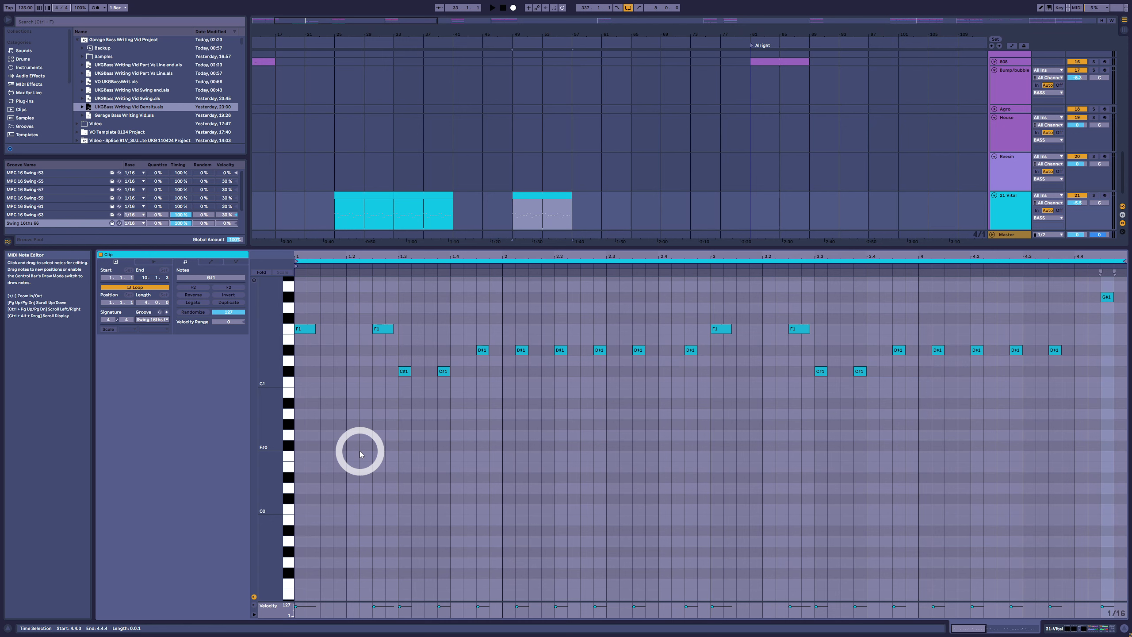
left_click(546, 198)
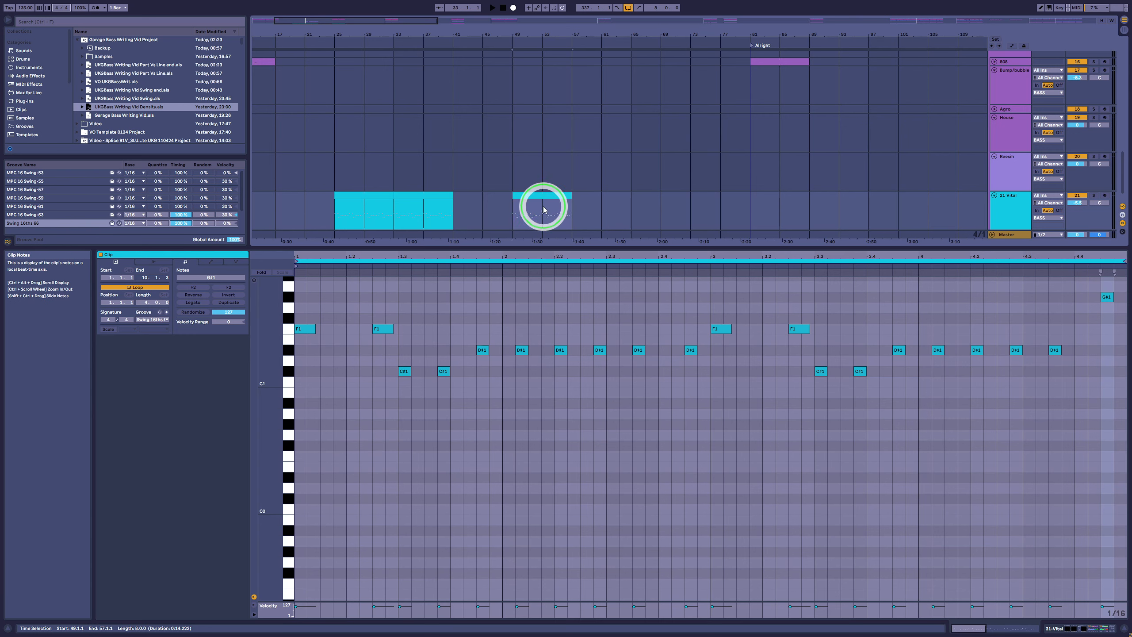
key("space")
left_click(534, 227)
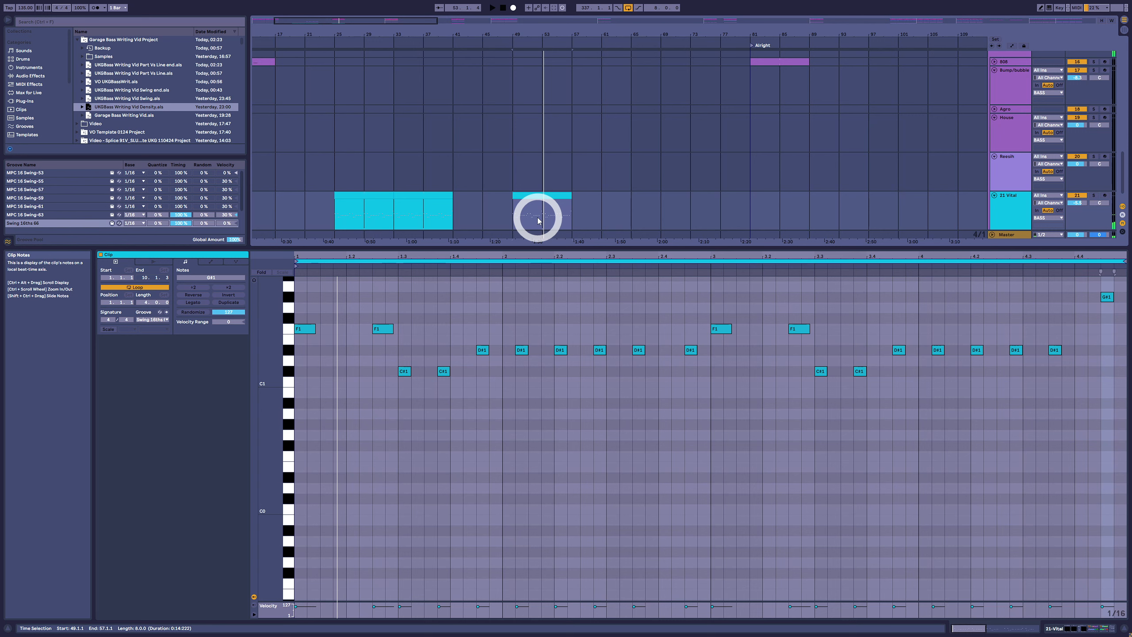
scroll(517, 387, "up", 3)
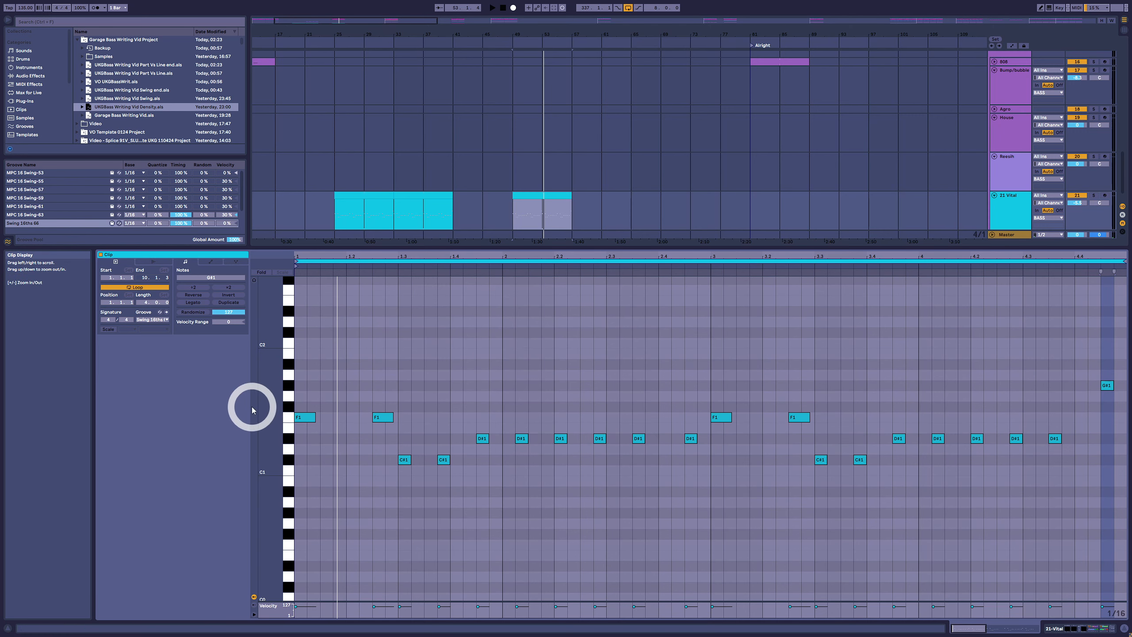
- Add high notes F2 at 1.1.4 and D#2 at 2.3.2 to the bar 49 bass clip, auditioning it with the drums
left_click_drag(260, 403, 260, 403)
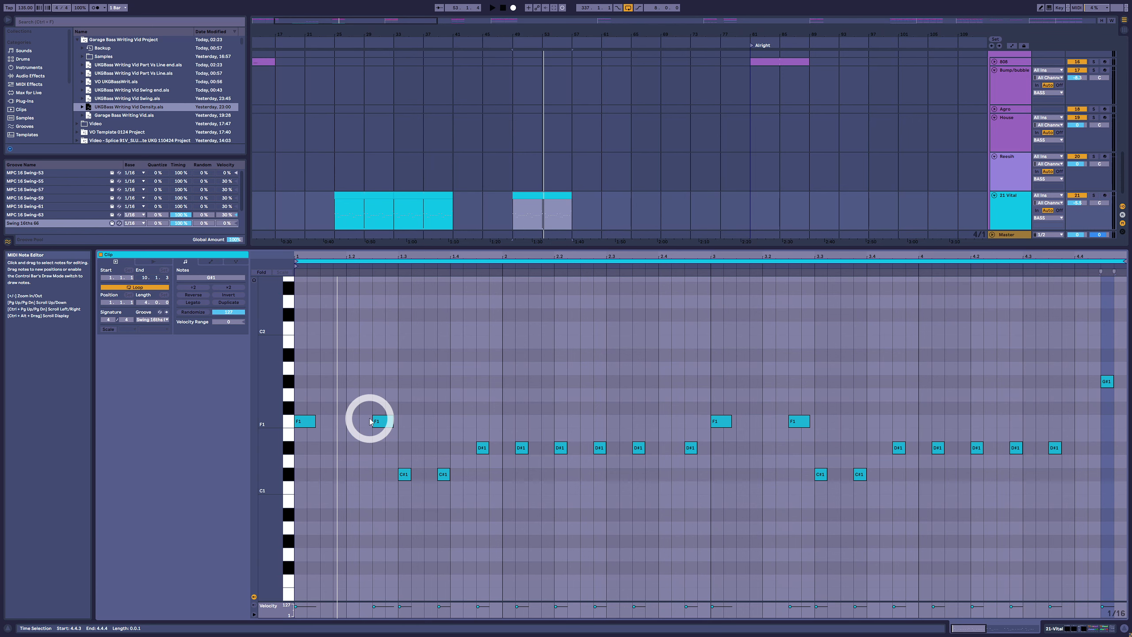
scroll(358, 419, "up", 4)
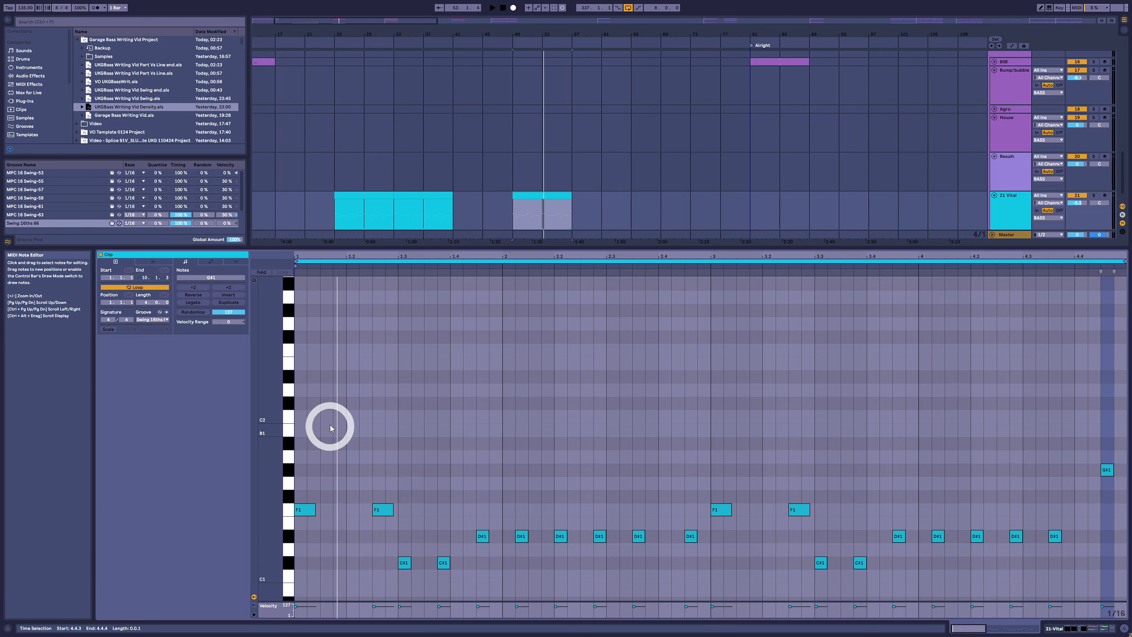
double_click(338, 353)
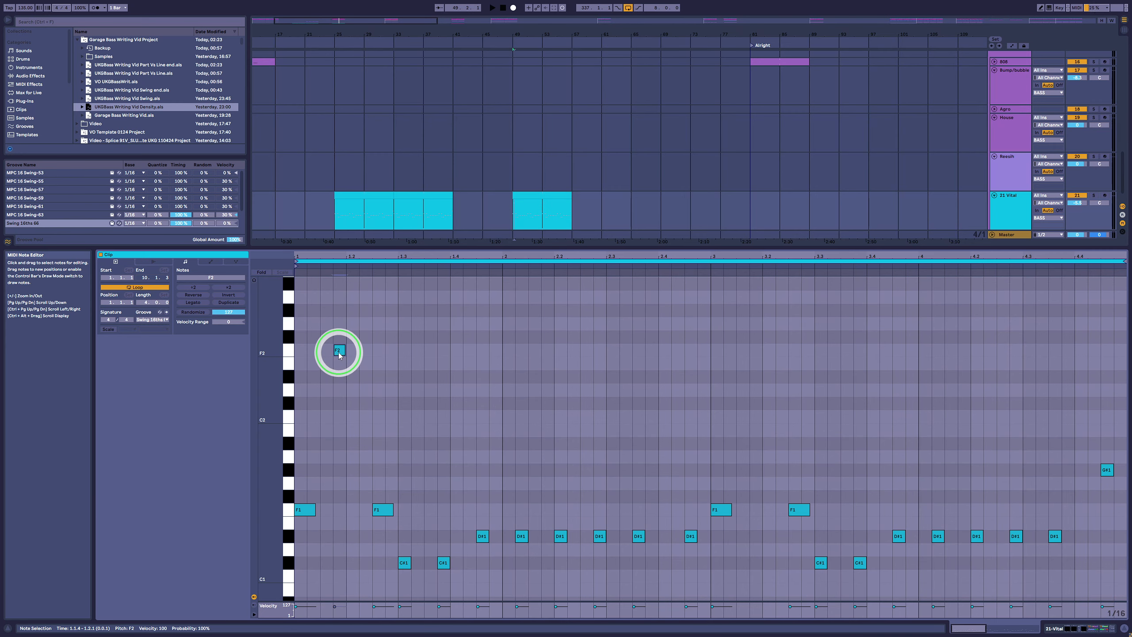
key("space")
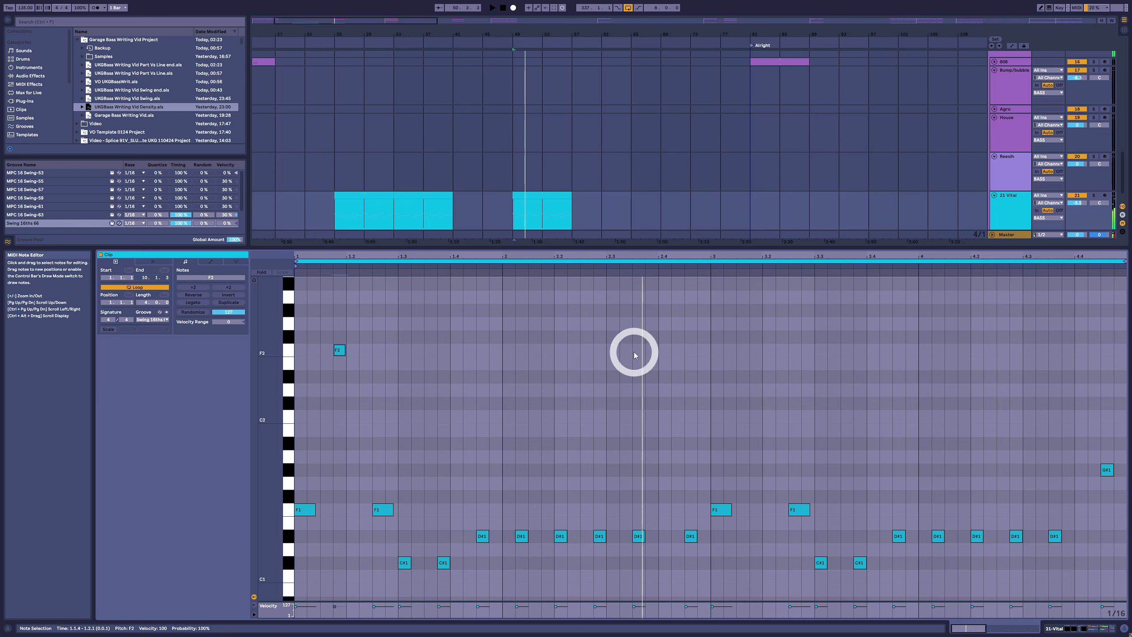
double_click(631, 382)
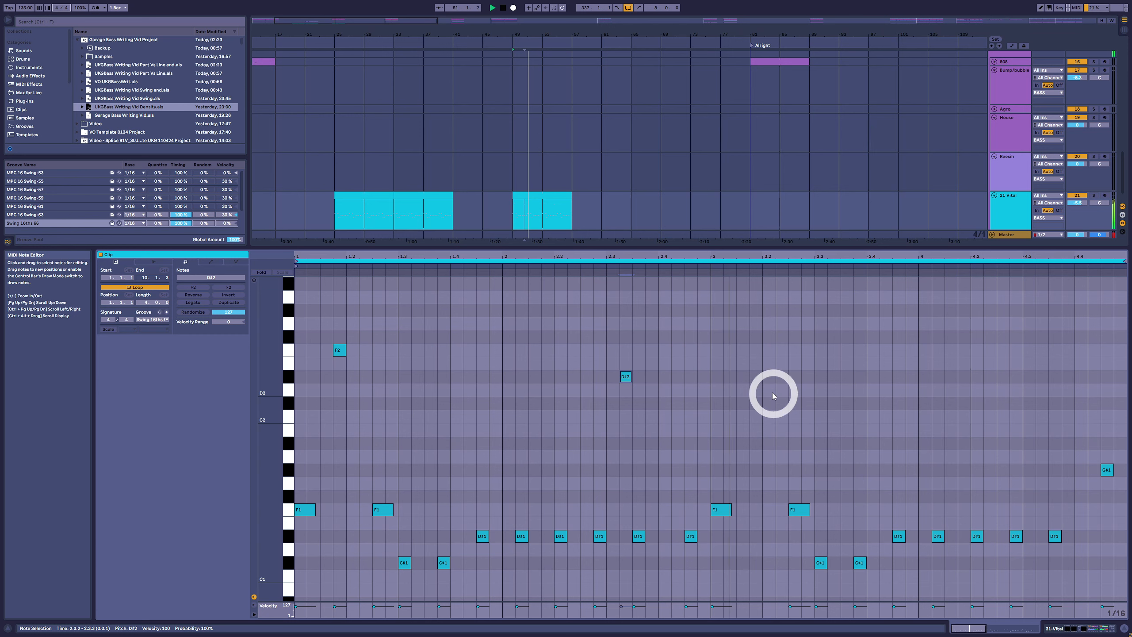
- Add a D#1 note at 2.4.1 in the bass clip and play the passage back
key("space")
double_click(664, 536)
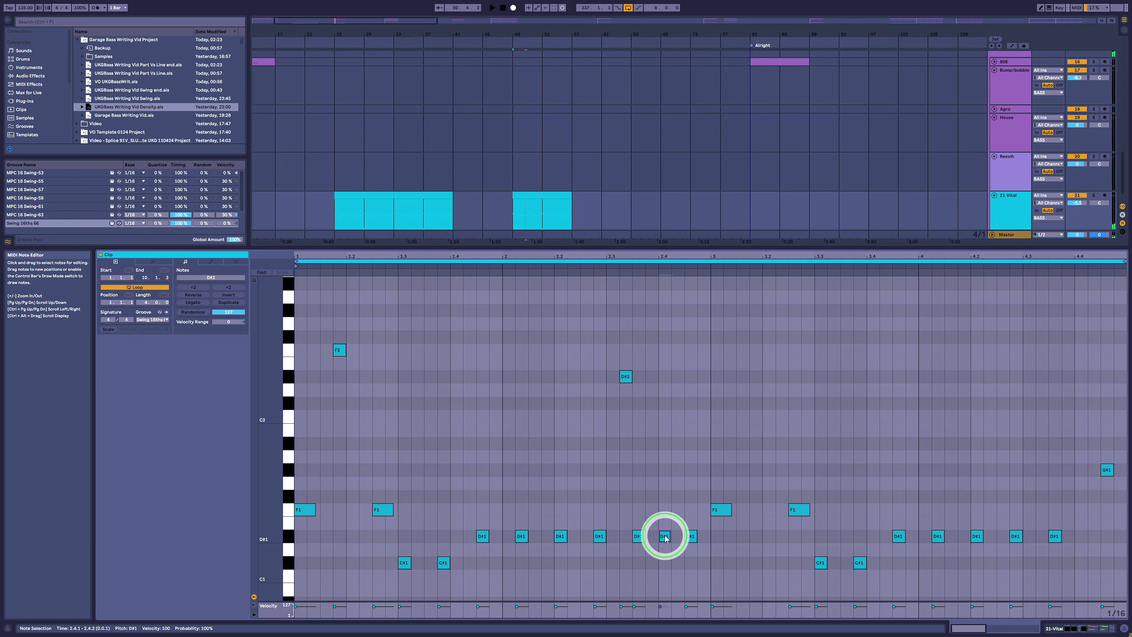
key("space")
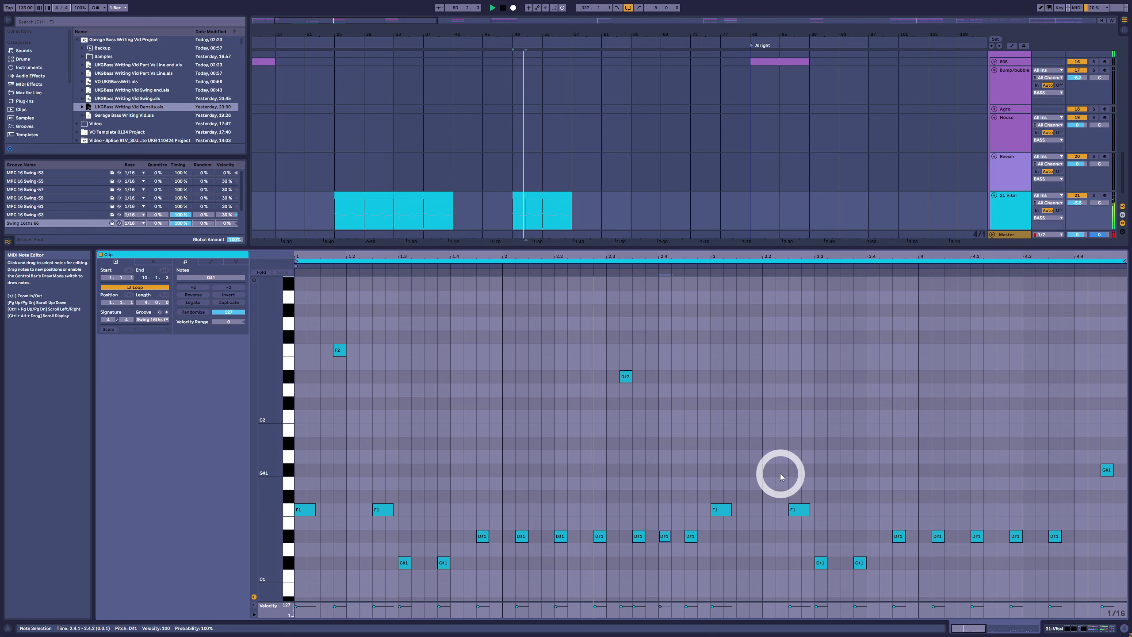
key("space")
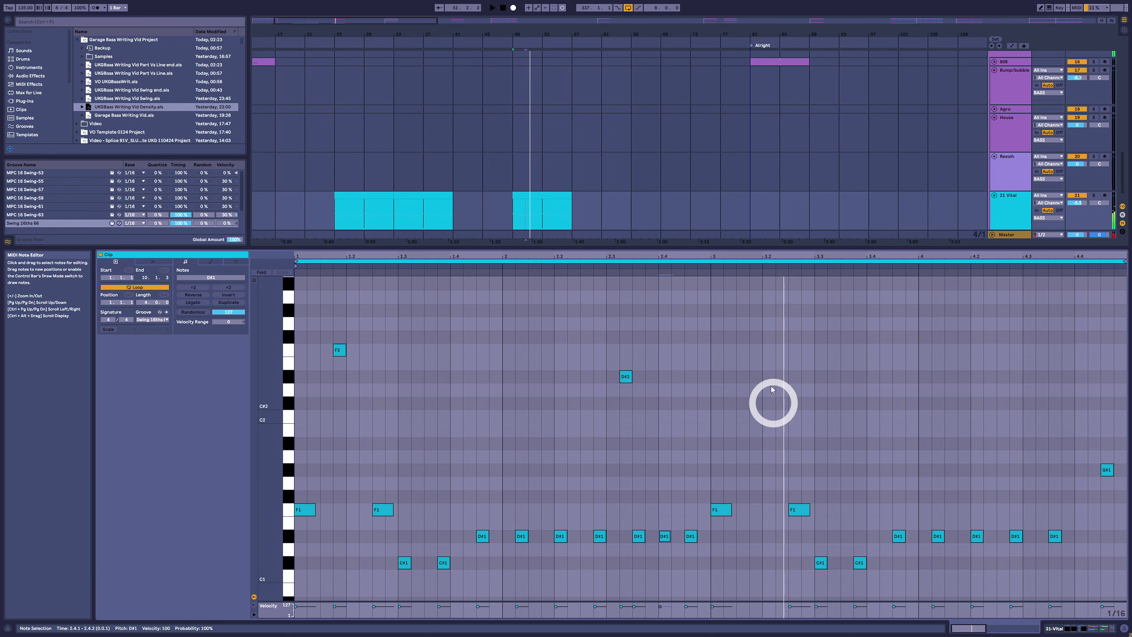
- Add high notes F2 at 3.1.4 and D#2 at 4.2.3 and 4.4.2, plus a D#1 at 4.4.1, and audition the ending
double_click(760, 352)
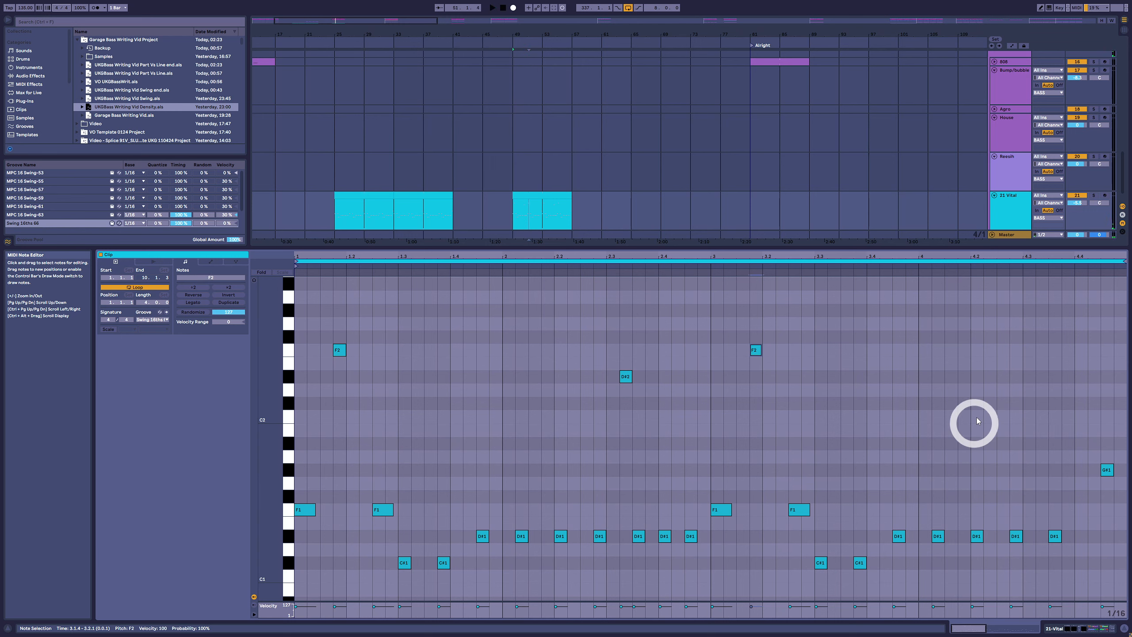
double_click(1002, 377)
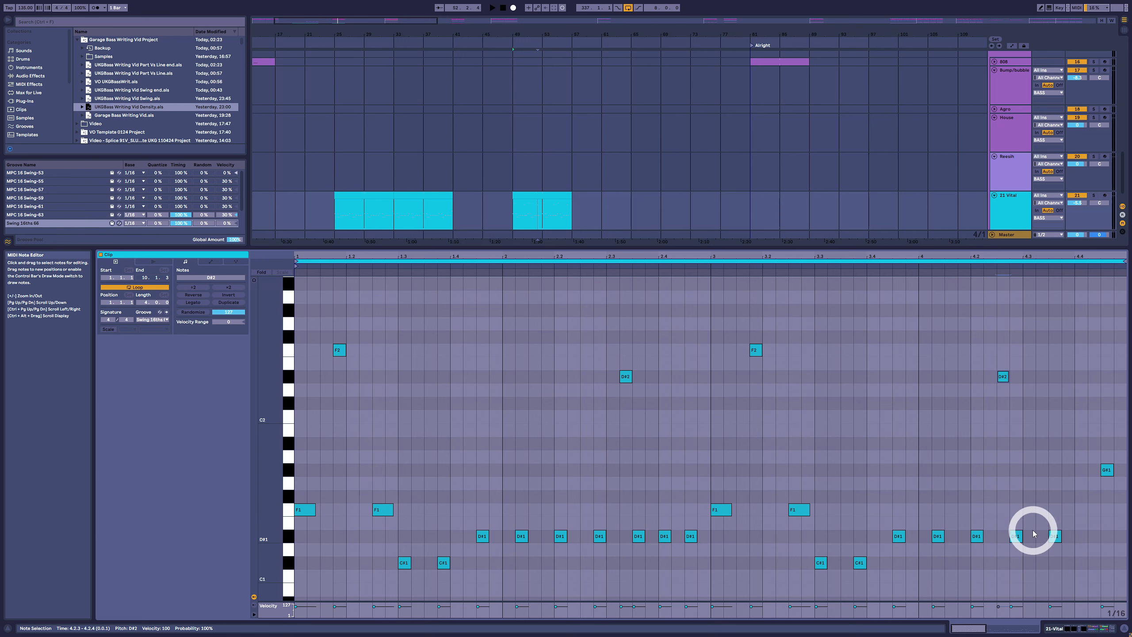
left_click(862, 268)
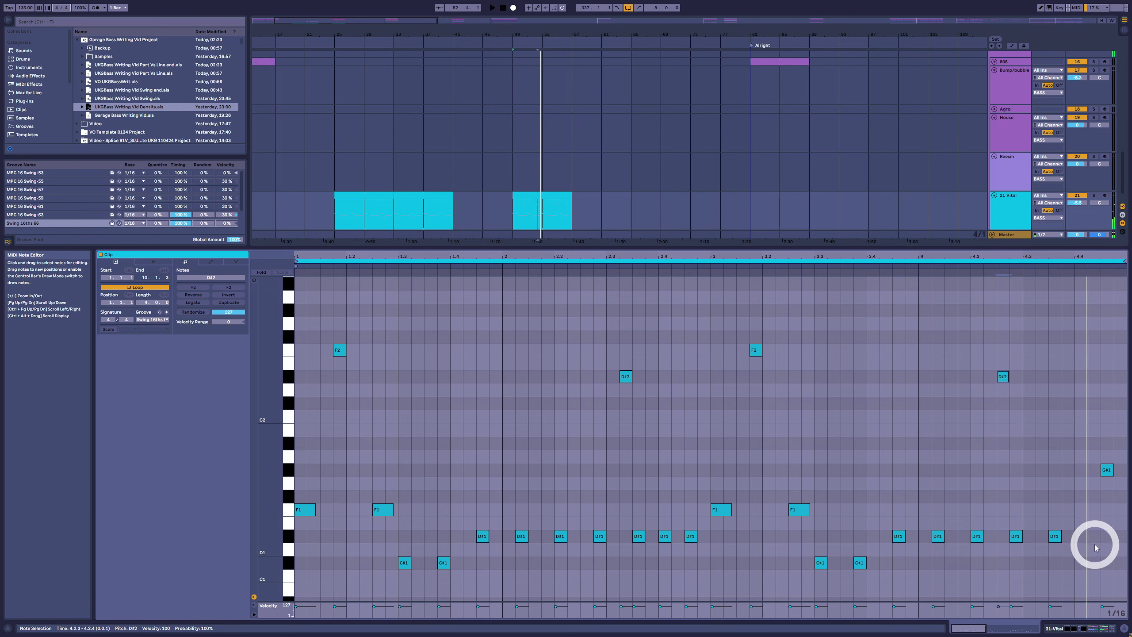
double_click(1081, 535)
double_click(1093, 376)
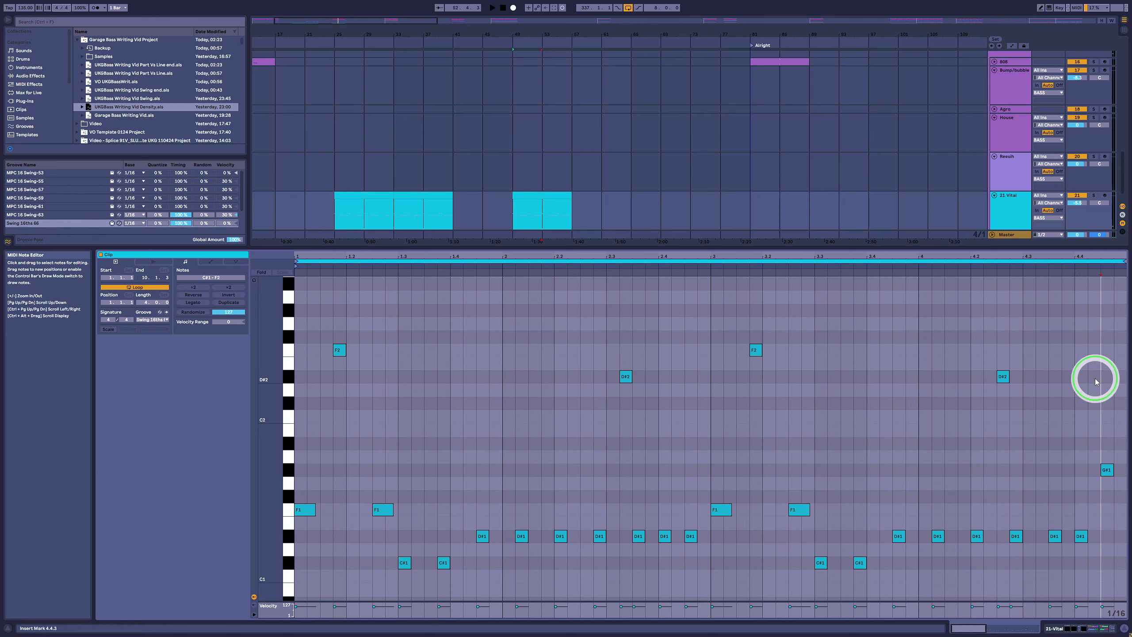
left_click(867, 271)
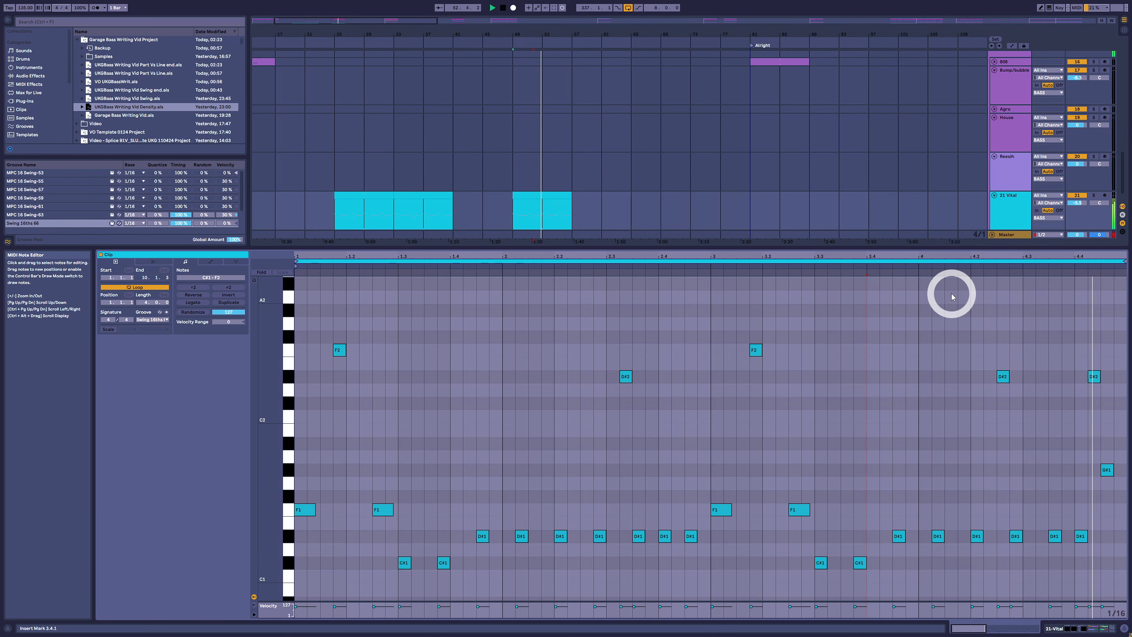
- Raise the clip's last note at 4.4.3 an octave to G#2 and play bar 4
left_click_drag(1079, 258, 834, 270)
left_click_drag(870, 435, 860, 500)
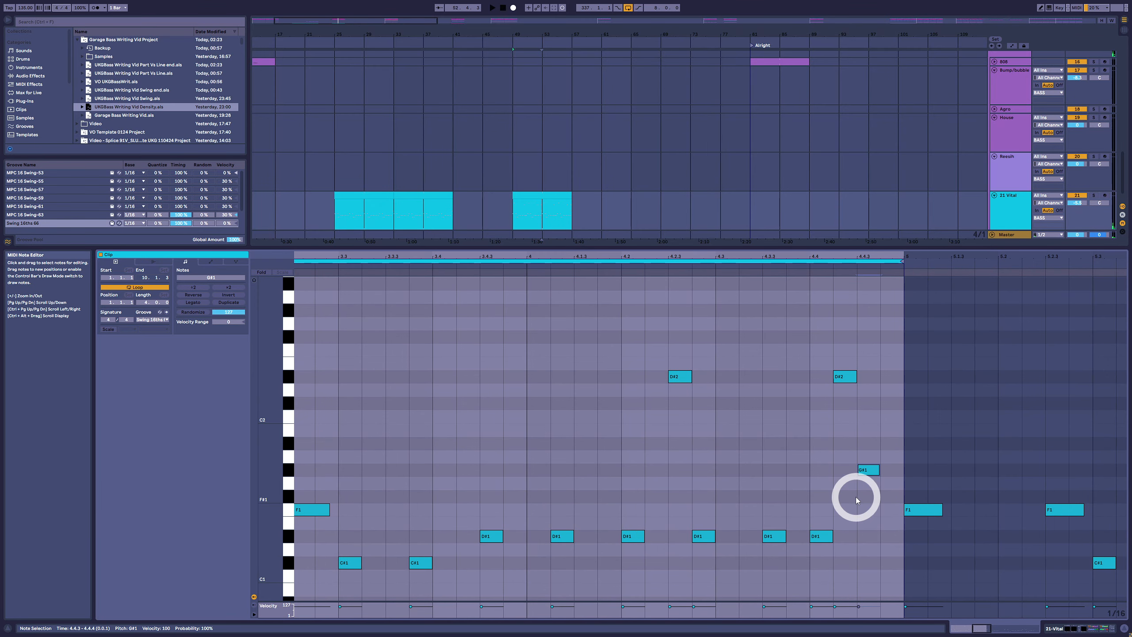
left_click(696, 265)
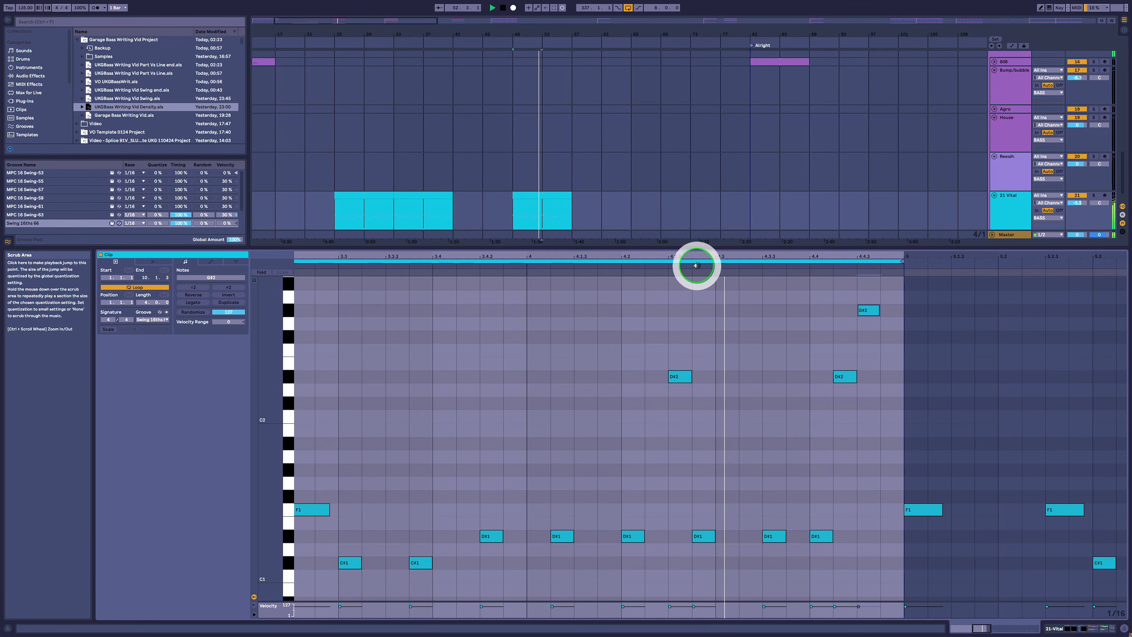
- Add D#2 notes at 1.4.2 and 3.4.2 and raise the D#1 note at 2.4.3 by an octave
scroll(711, 255, "down", 5)
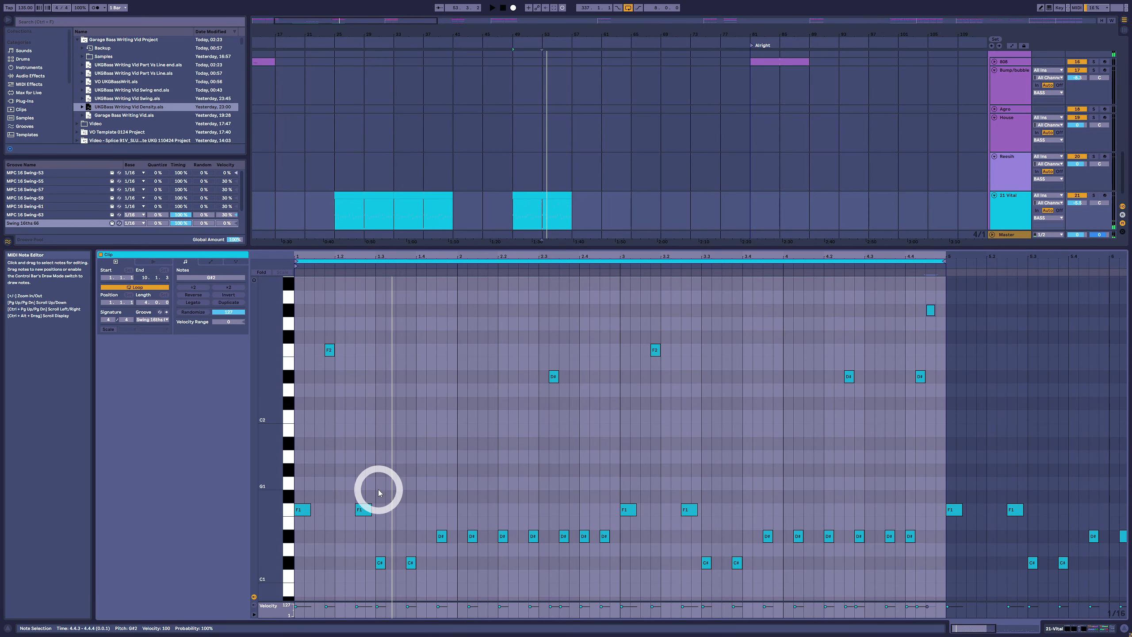
scroll(378, 489, "down", 2)
double_click(431, 325)
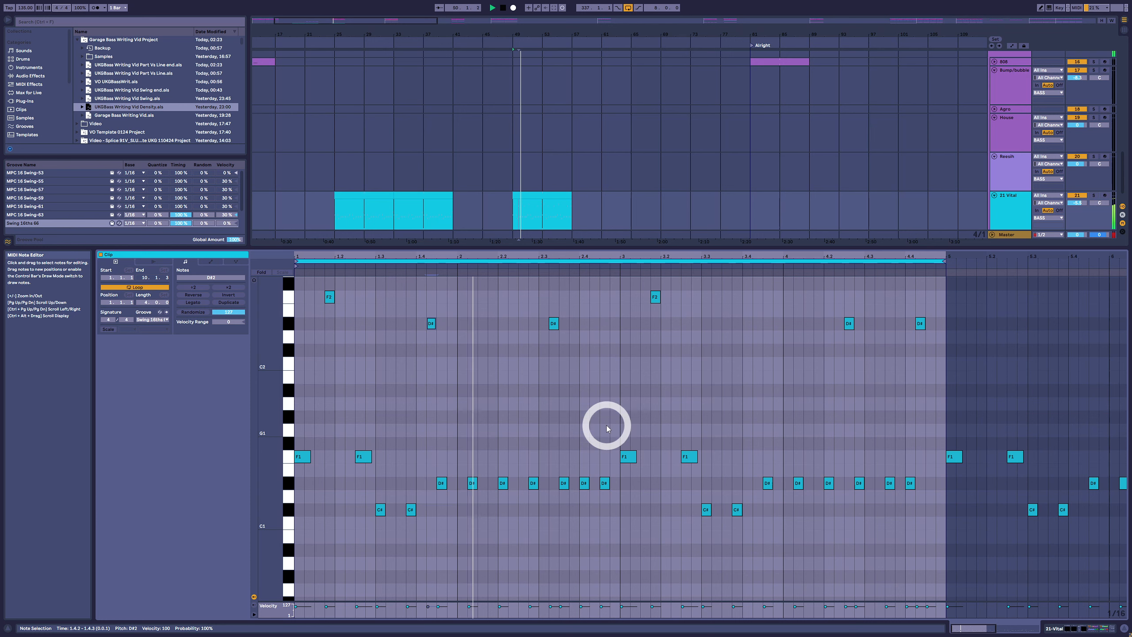
left_click(603, 481)
key("shift+Up")
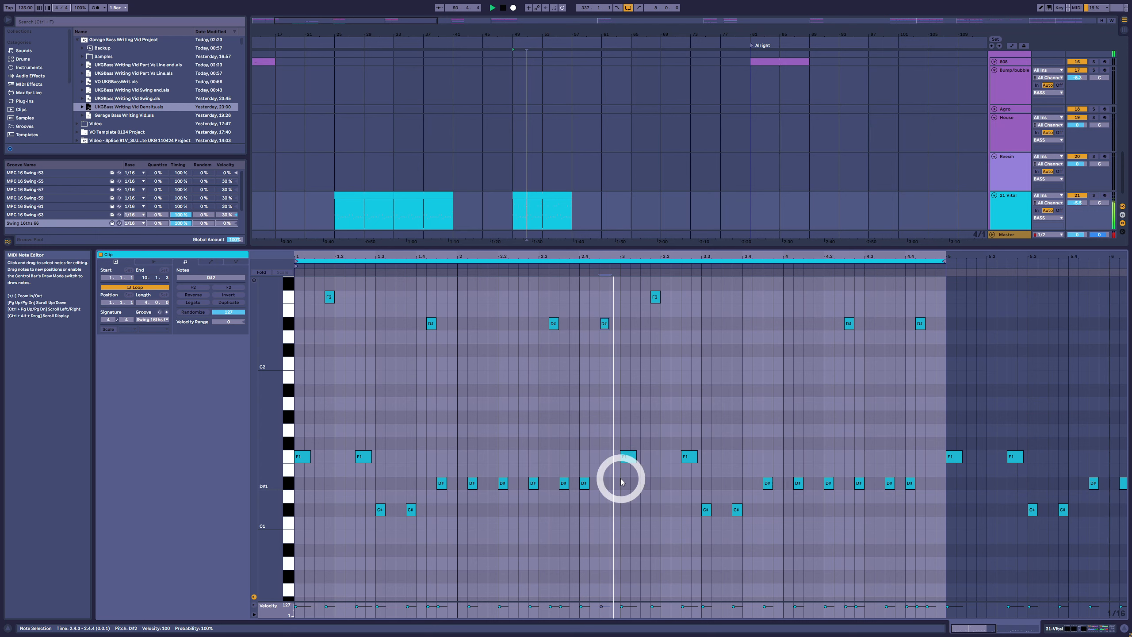
double_click(757, 323)
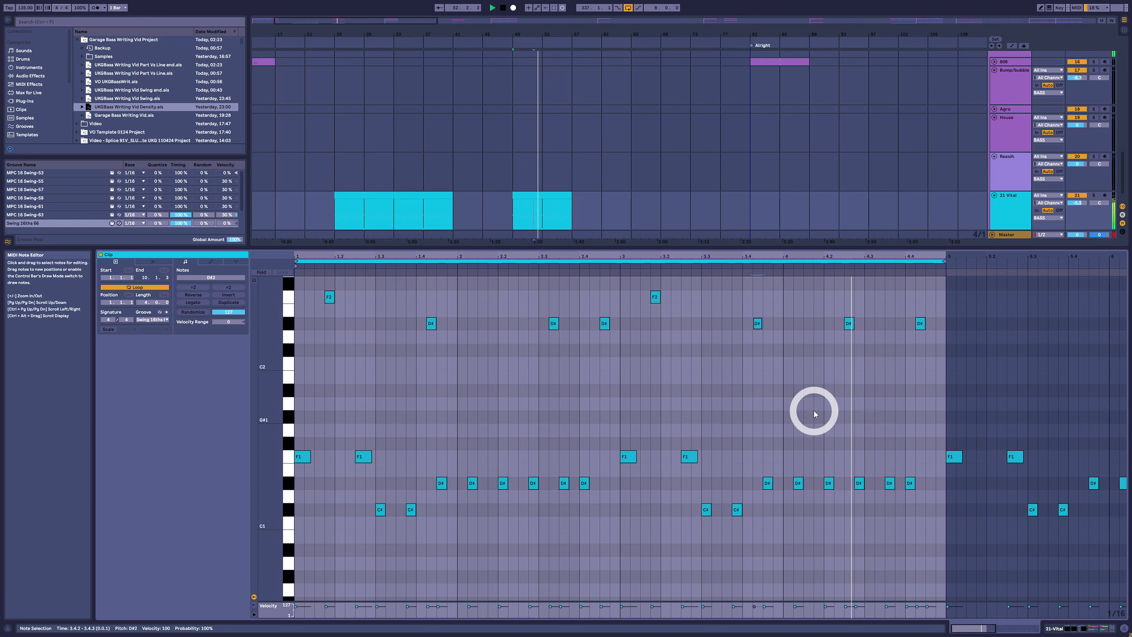
- Add a D#1 note at 4.3.1 between the existing low notes and check the bassline by playing it
key("ctrl+a")
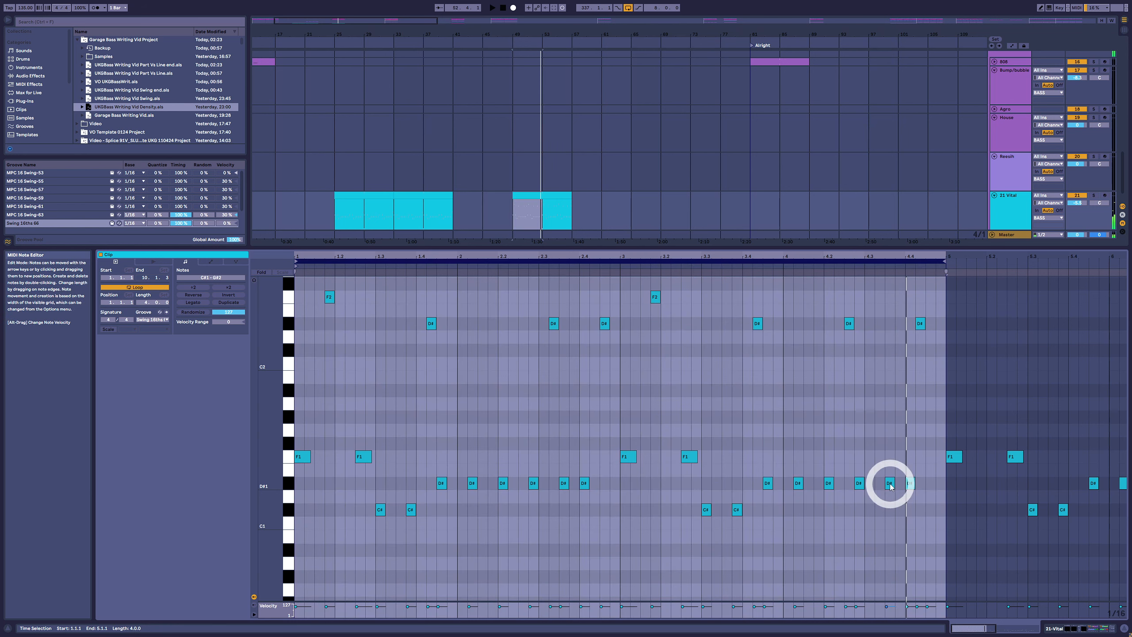
left_click(889, 484)
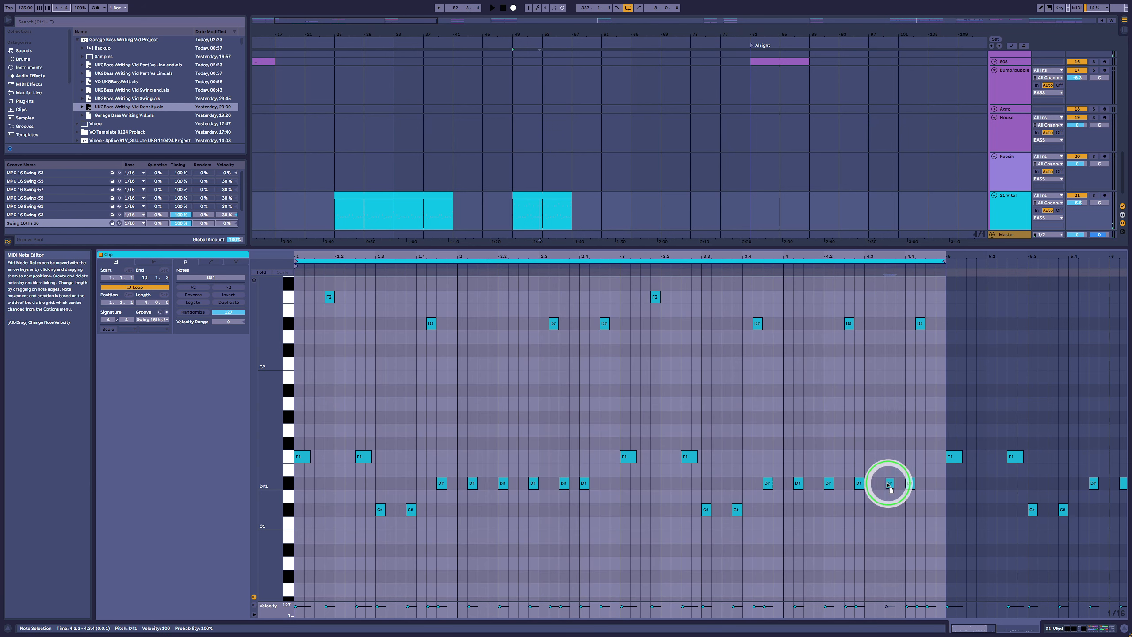
double_click(870, 481)
left_click(736, 270)
key("space")
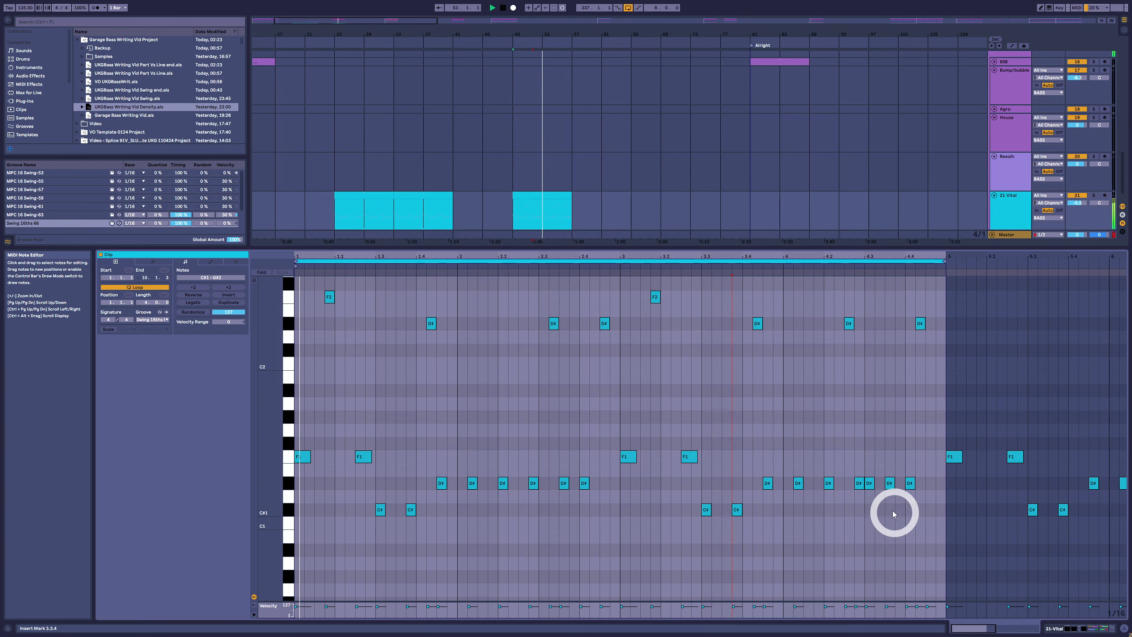
key("space")
scroll(534, 424, "up", 3)
scroll(496, 393, "down", 3)
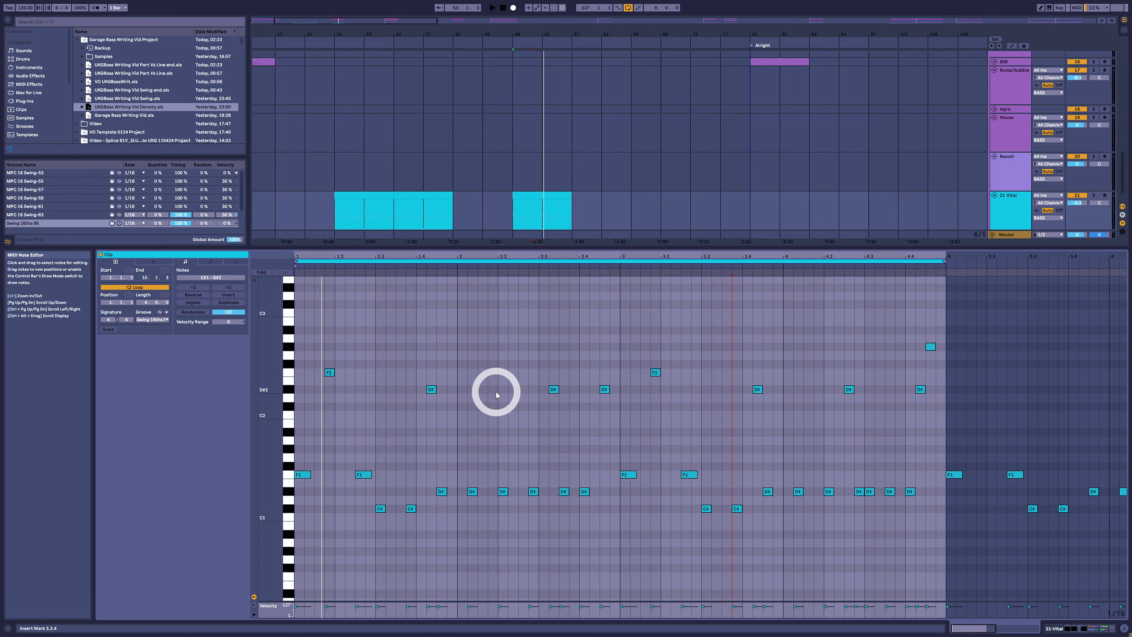
- Open the 21-Vital track's Vital synth, slightly lengthen the attack of envelope 2 and play the bassline
key("shift+Tab")
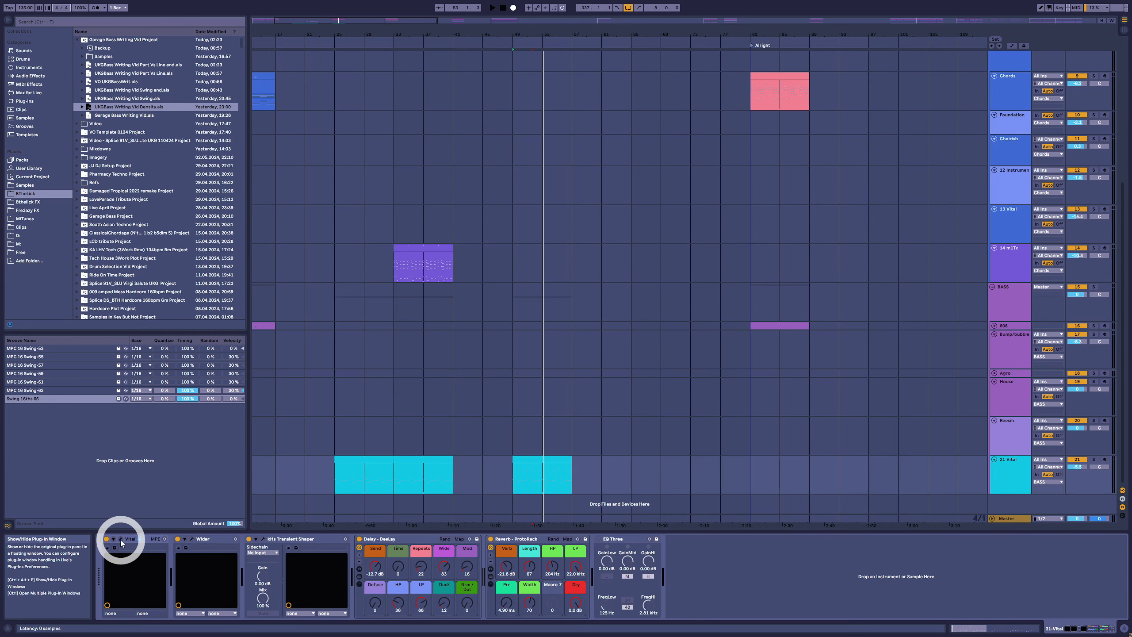
left_click(121, 538)
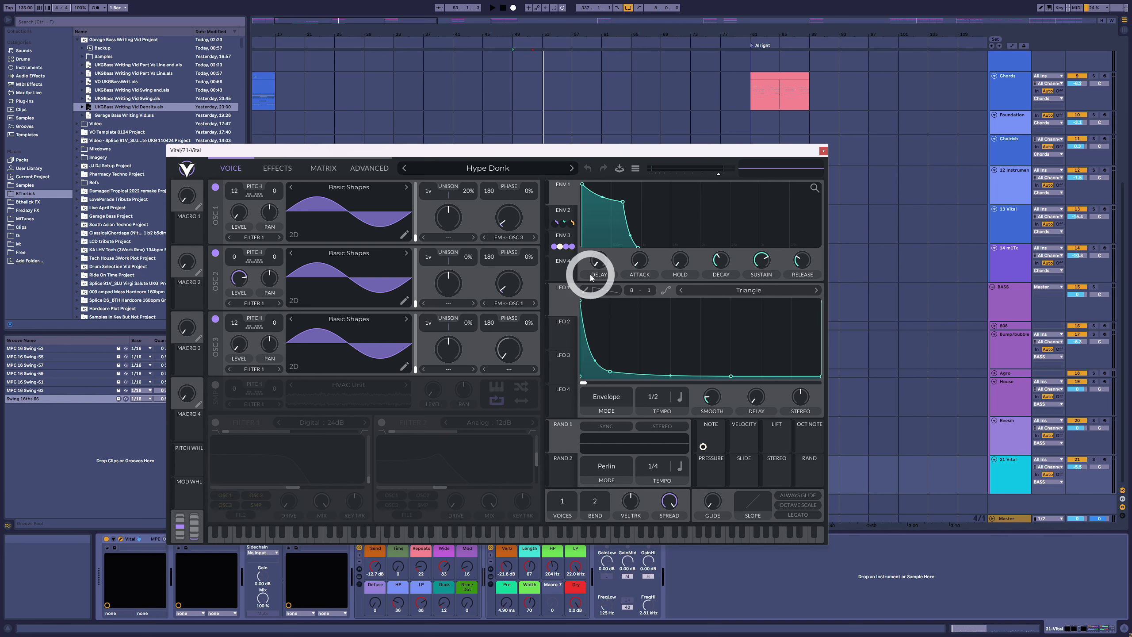
left_click(565, 213)
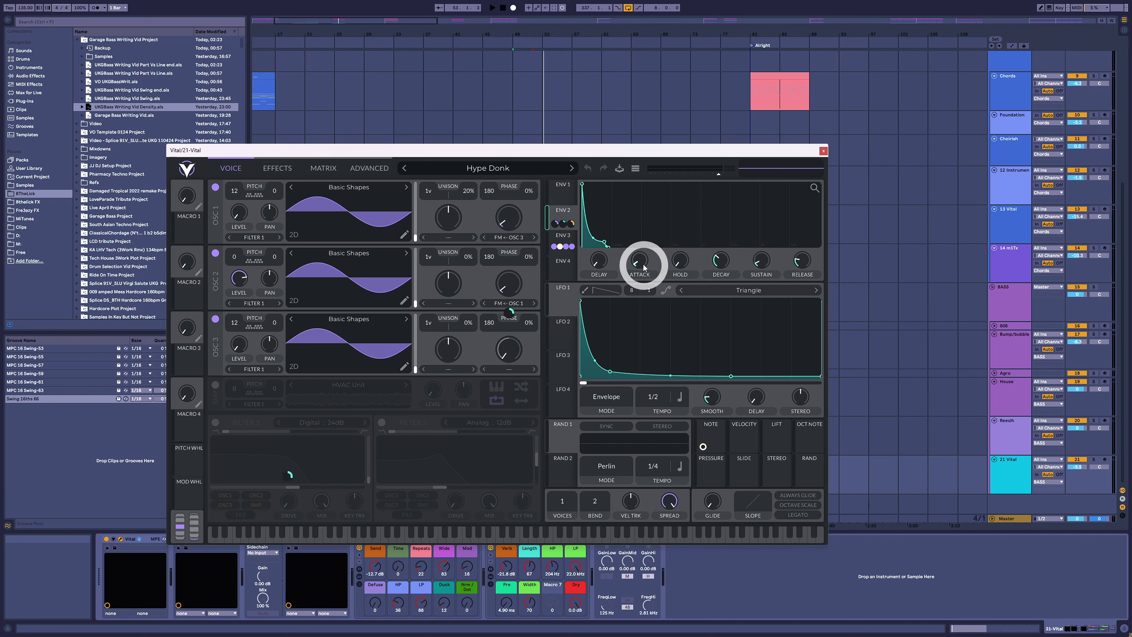
left_click_drag(643, 267, 646, 260)
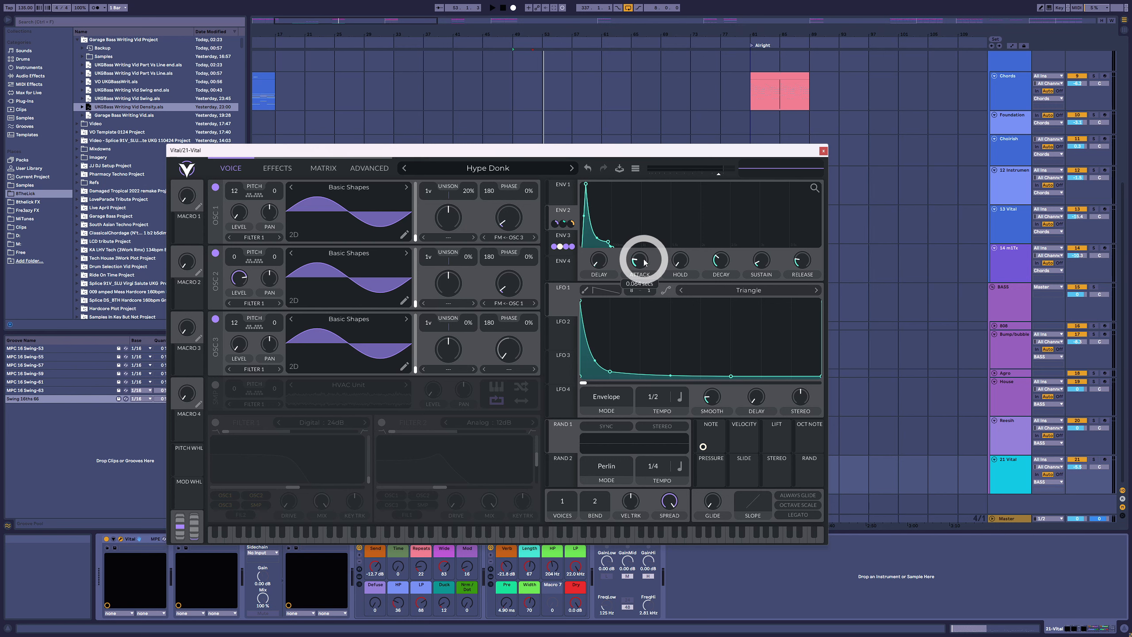
key("space")
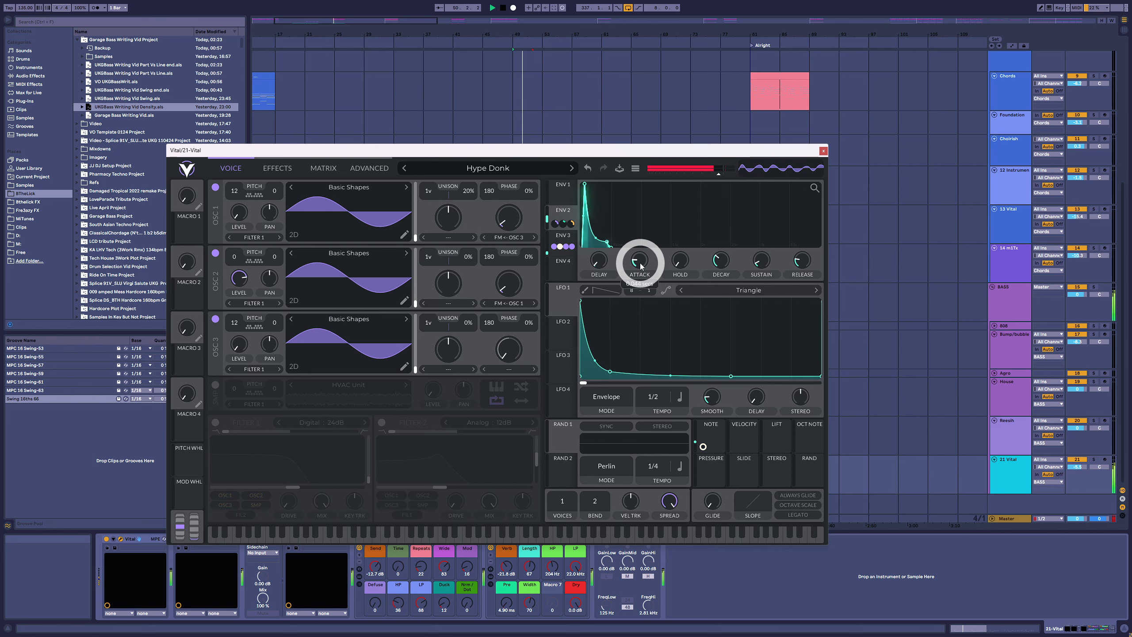
- Copy the bar 49 bass clip to the 808 track and lower the 21-Vital track's volume during playback
left_click_drag(565, 459, 563, 325)
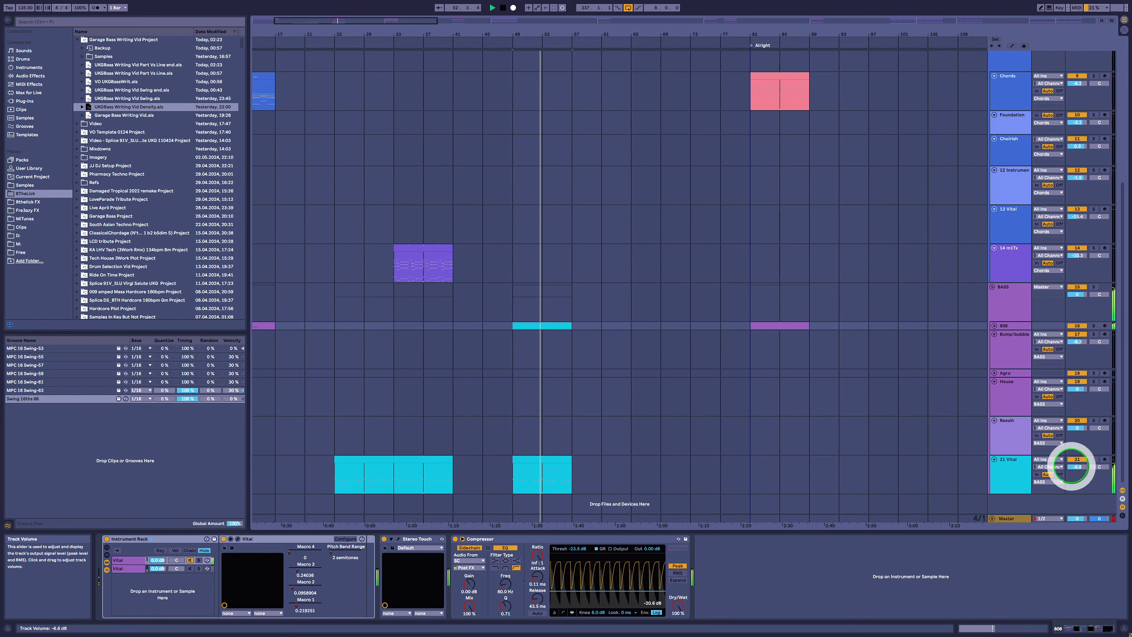
left_click_drag(1072, 466, 1071, 466)
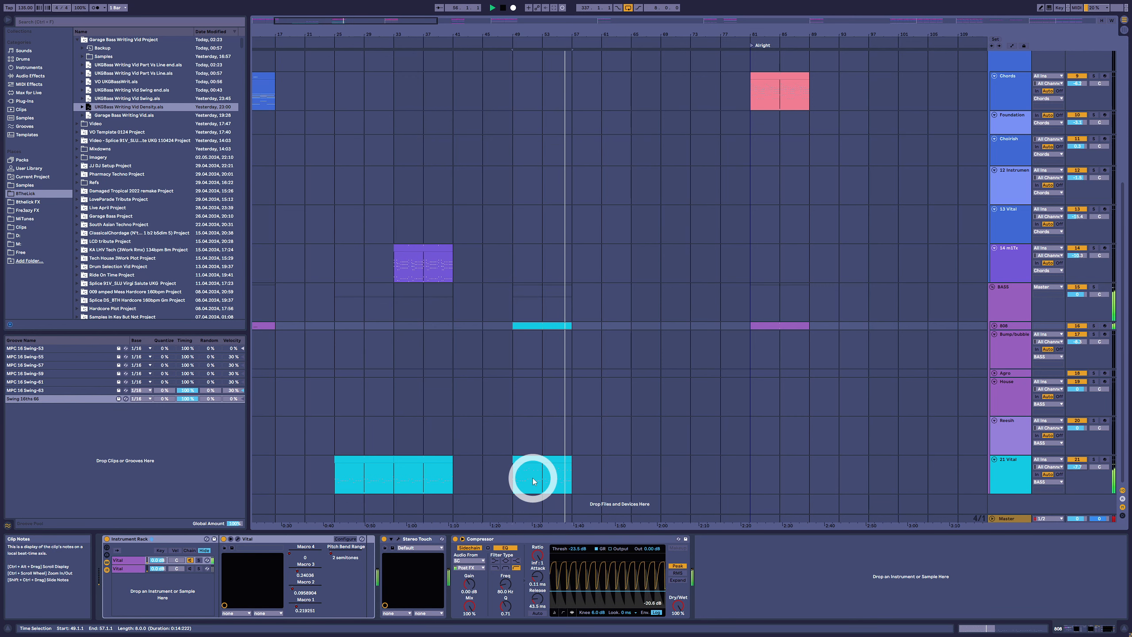
key("space")
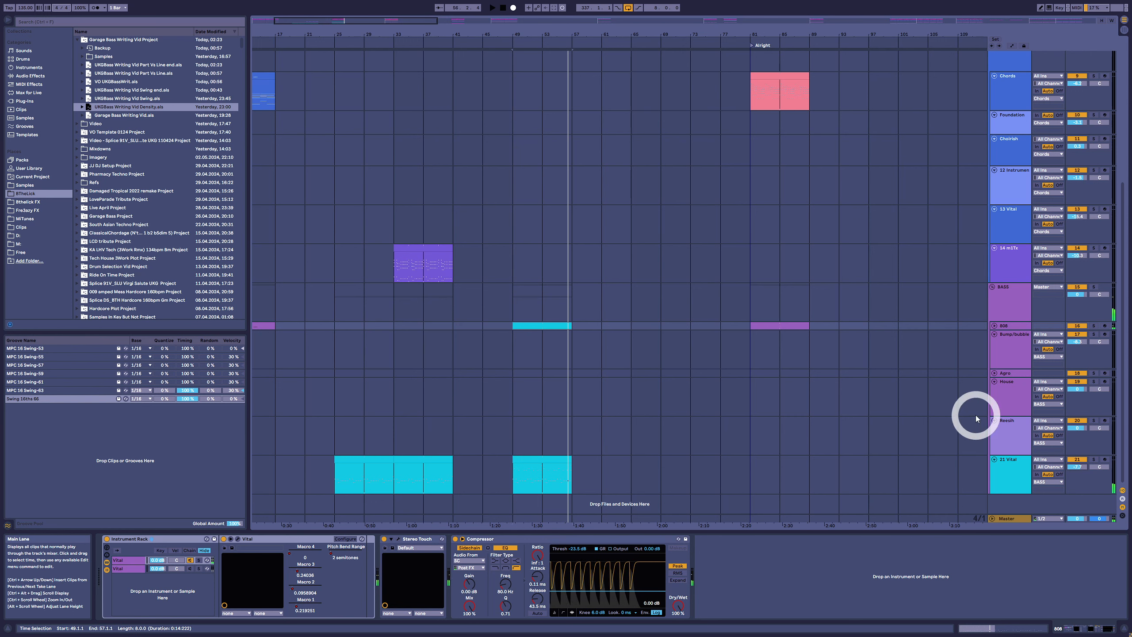
- Unfold the Agro track, copy the bar 49 bass clip onto it and play the layered basses
left_click(995, 373)
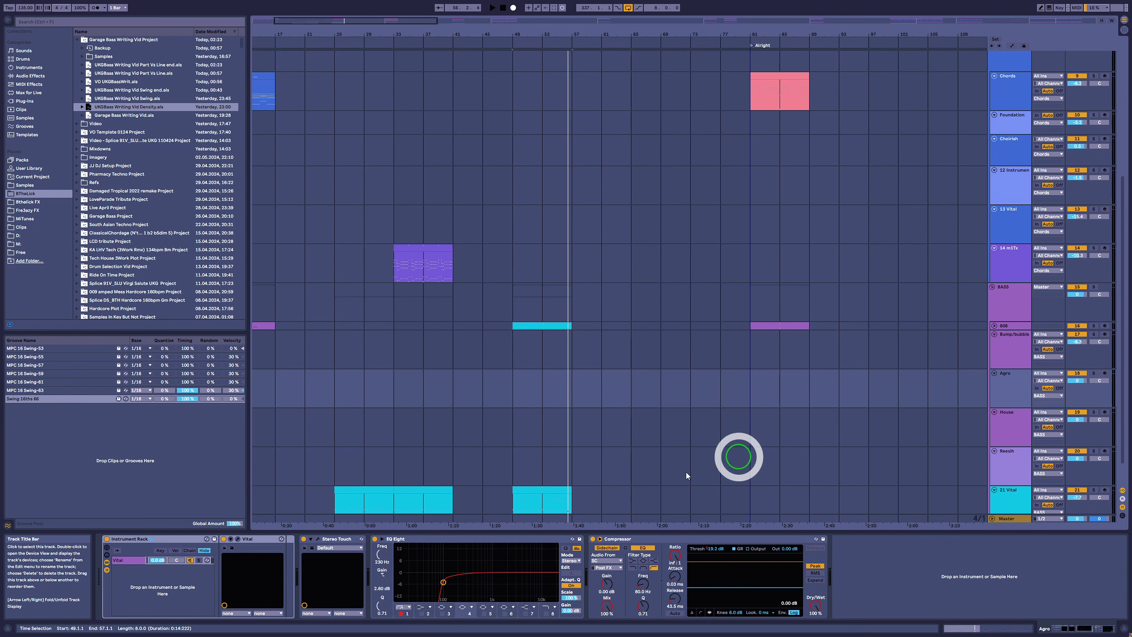
left_click_drag(544, 487, 551, 390)
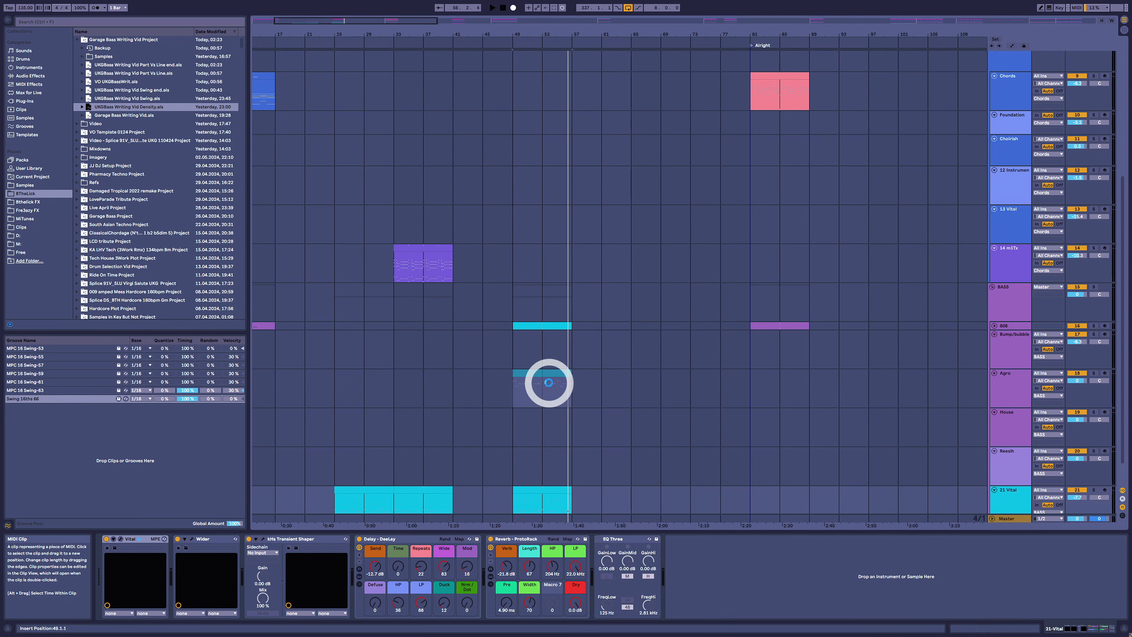
left_click(548, 375)
left_click(548, 489)
key("space")
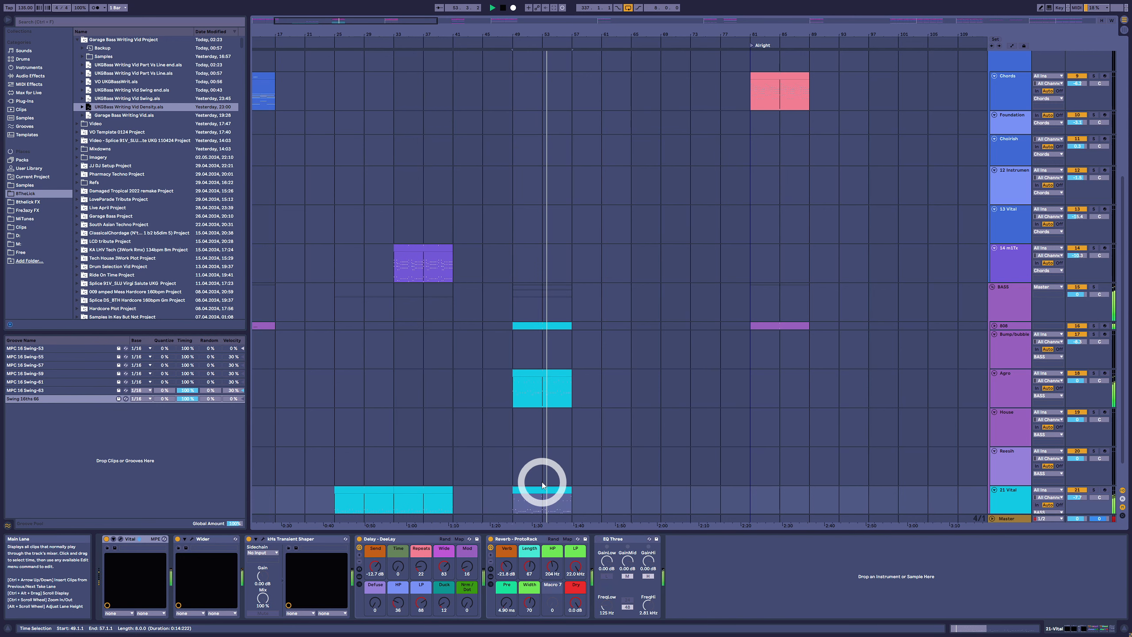
- Loop the eight bars from bar 49 and mute the Agro track
left_click(565, 354)
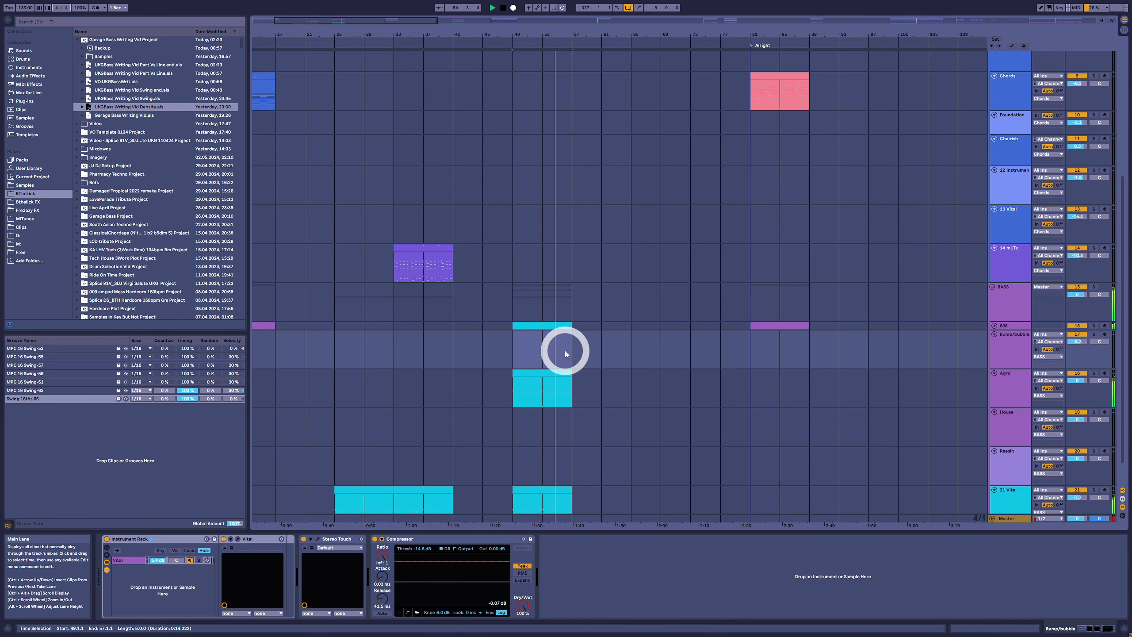
key("ctrl+l")
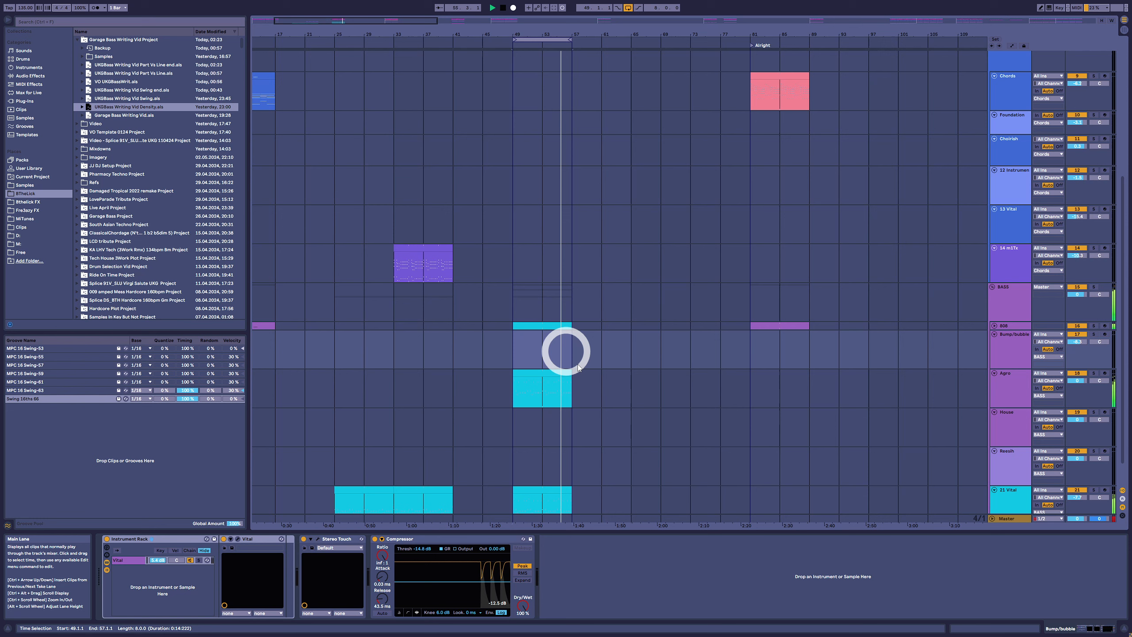
left_click(1078, 374)
left_click(1072, 381)
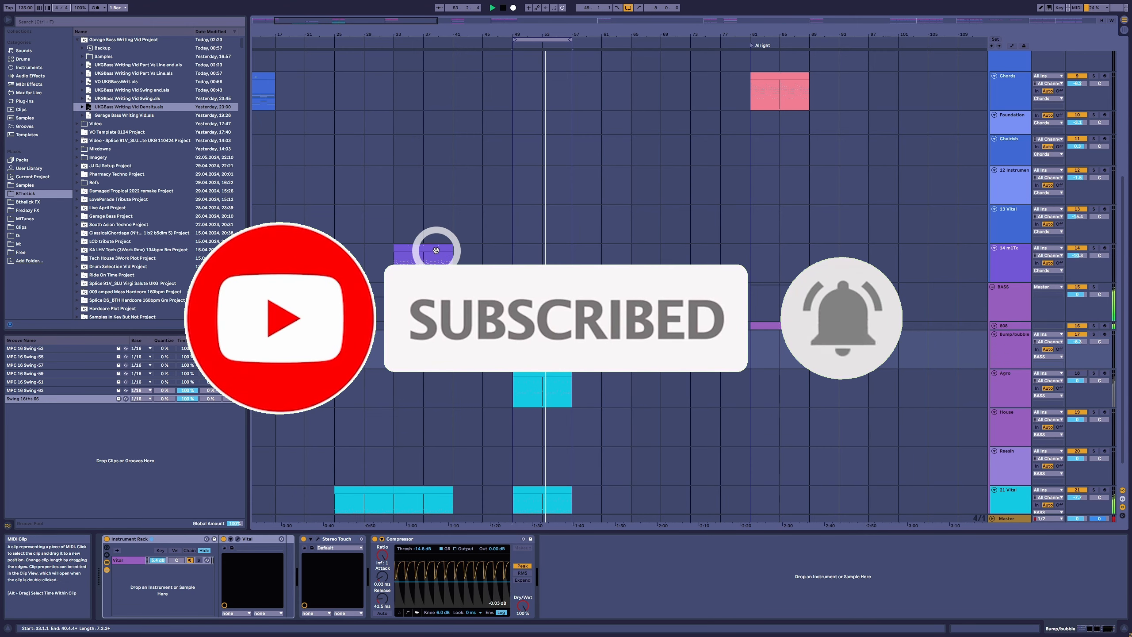
- Copy the m1Tx track's chord clip from bar 33 to bar 49 over the looped bassline
left_click_drag(435, 248, 556, 260)
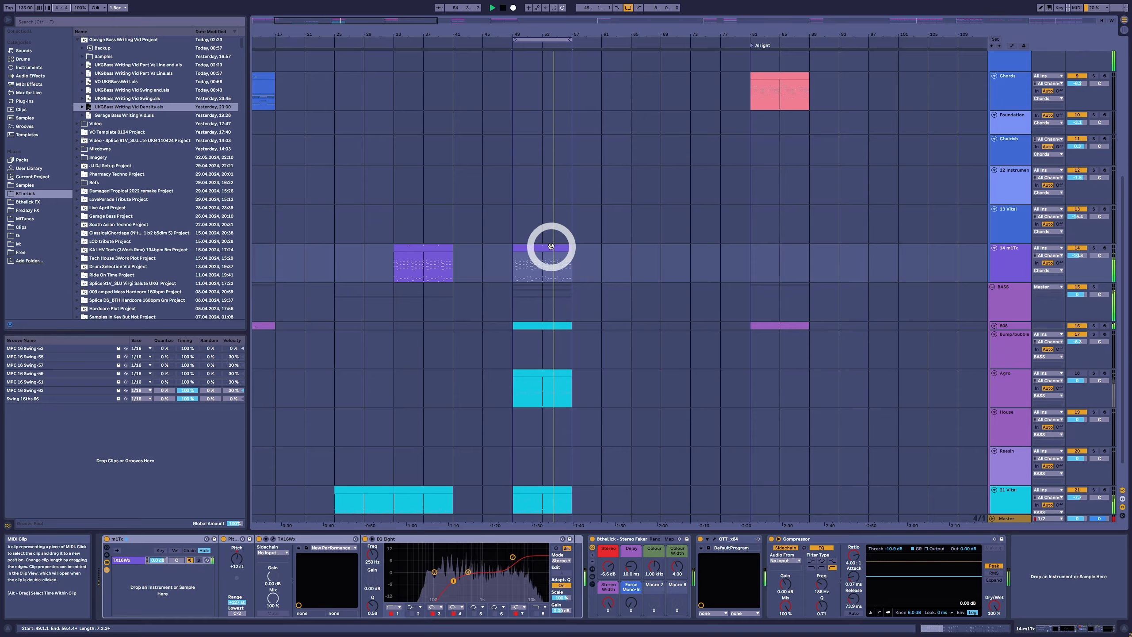
double_click(555, 260)
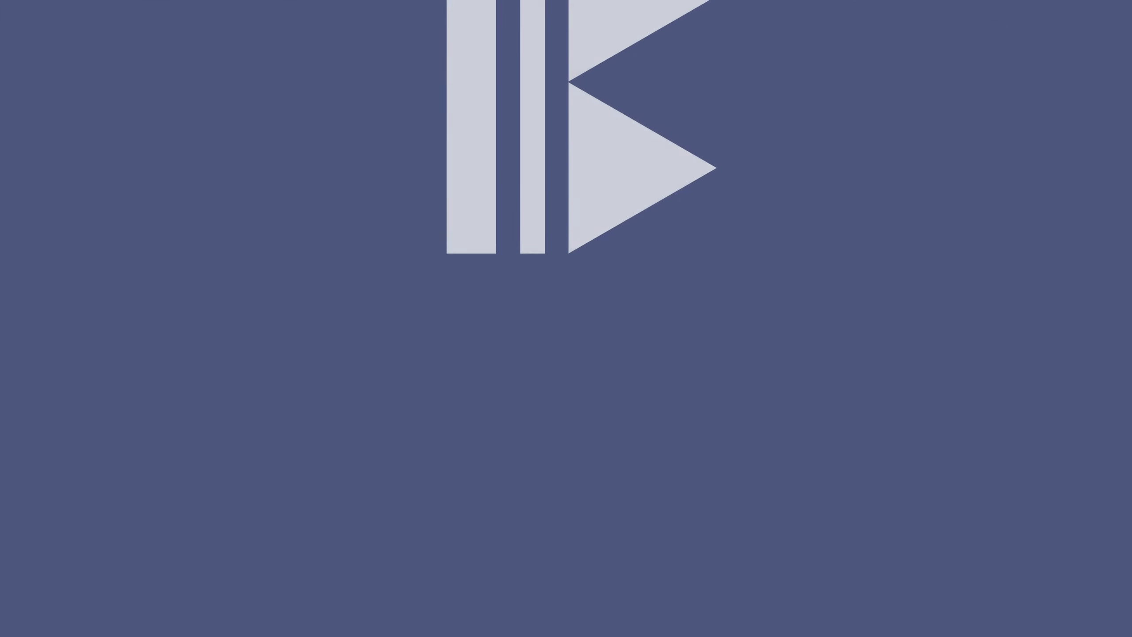